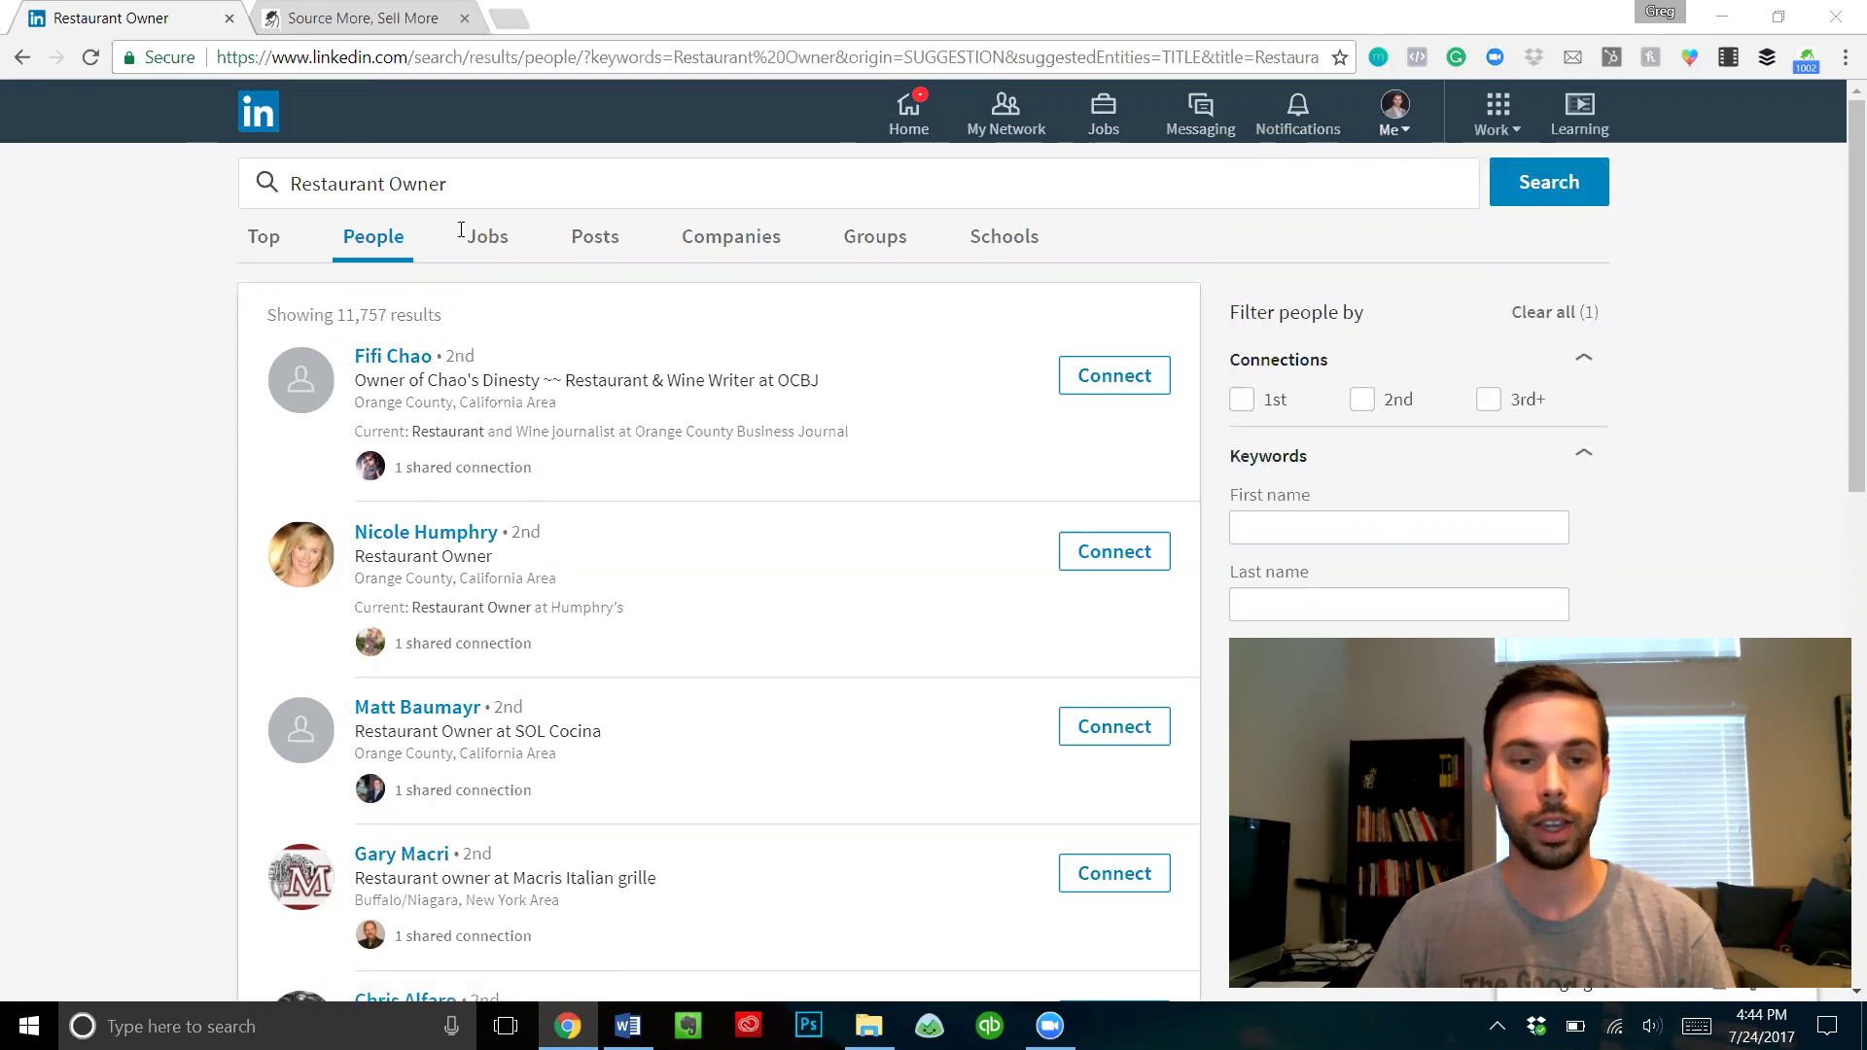
Look through the Restaurant Owner people results and open the profile of the nationwide restaurant management recruiter.
scroll(811, 536, "down", 3)
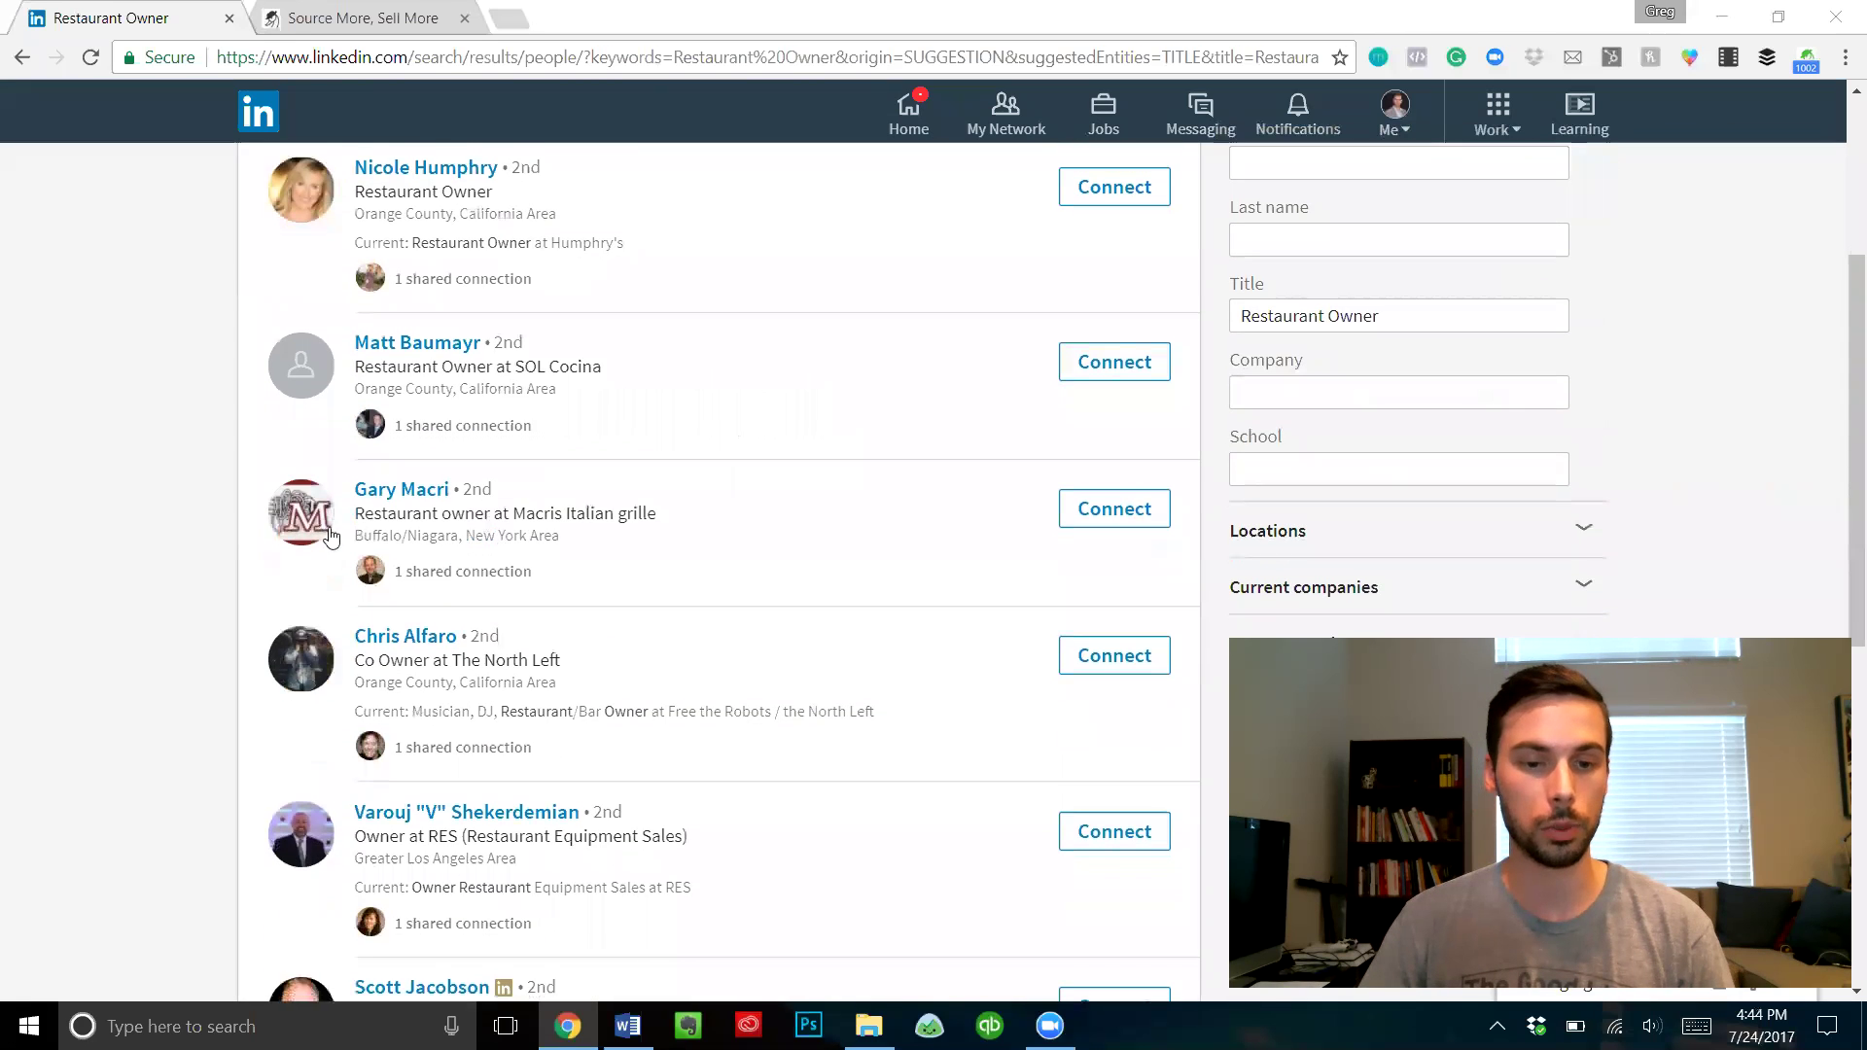
scroll(352, 533, "up", 3)
scroll(350, 531, "down", 6)
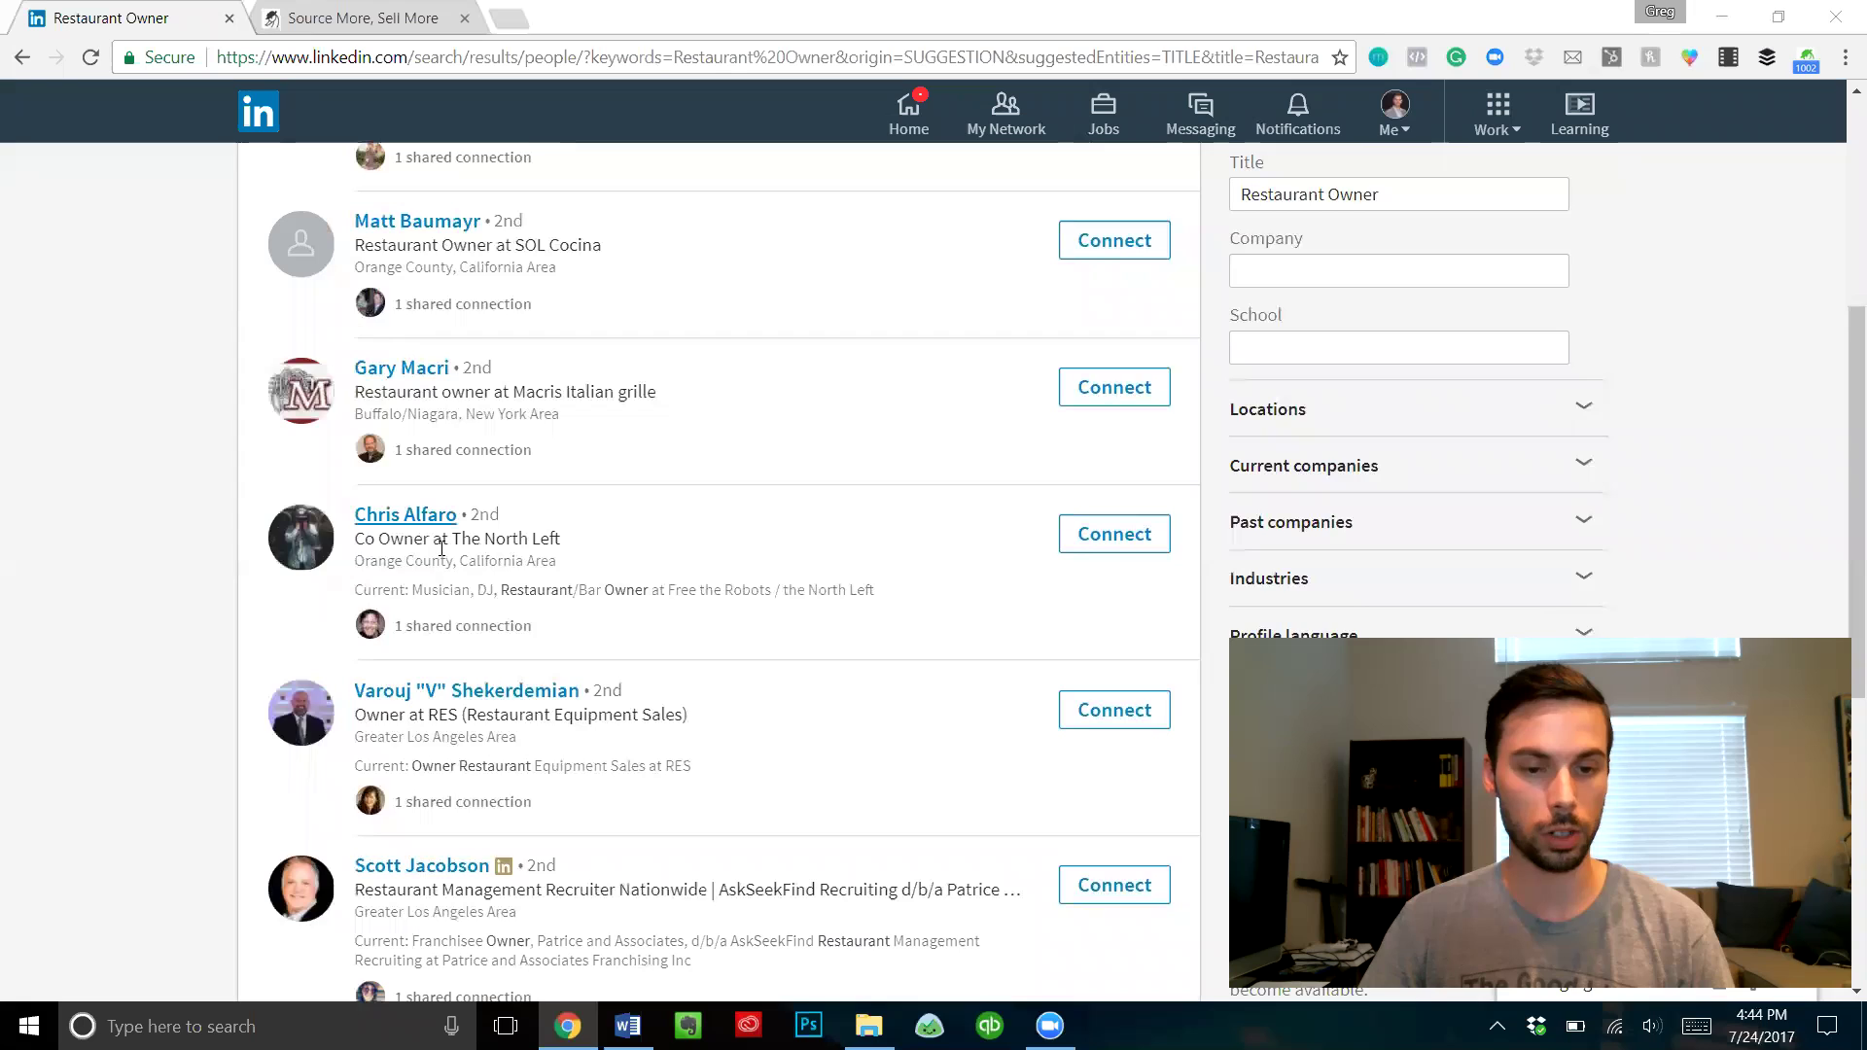
left_click(457, 749)
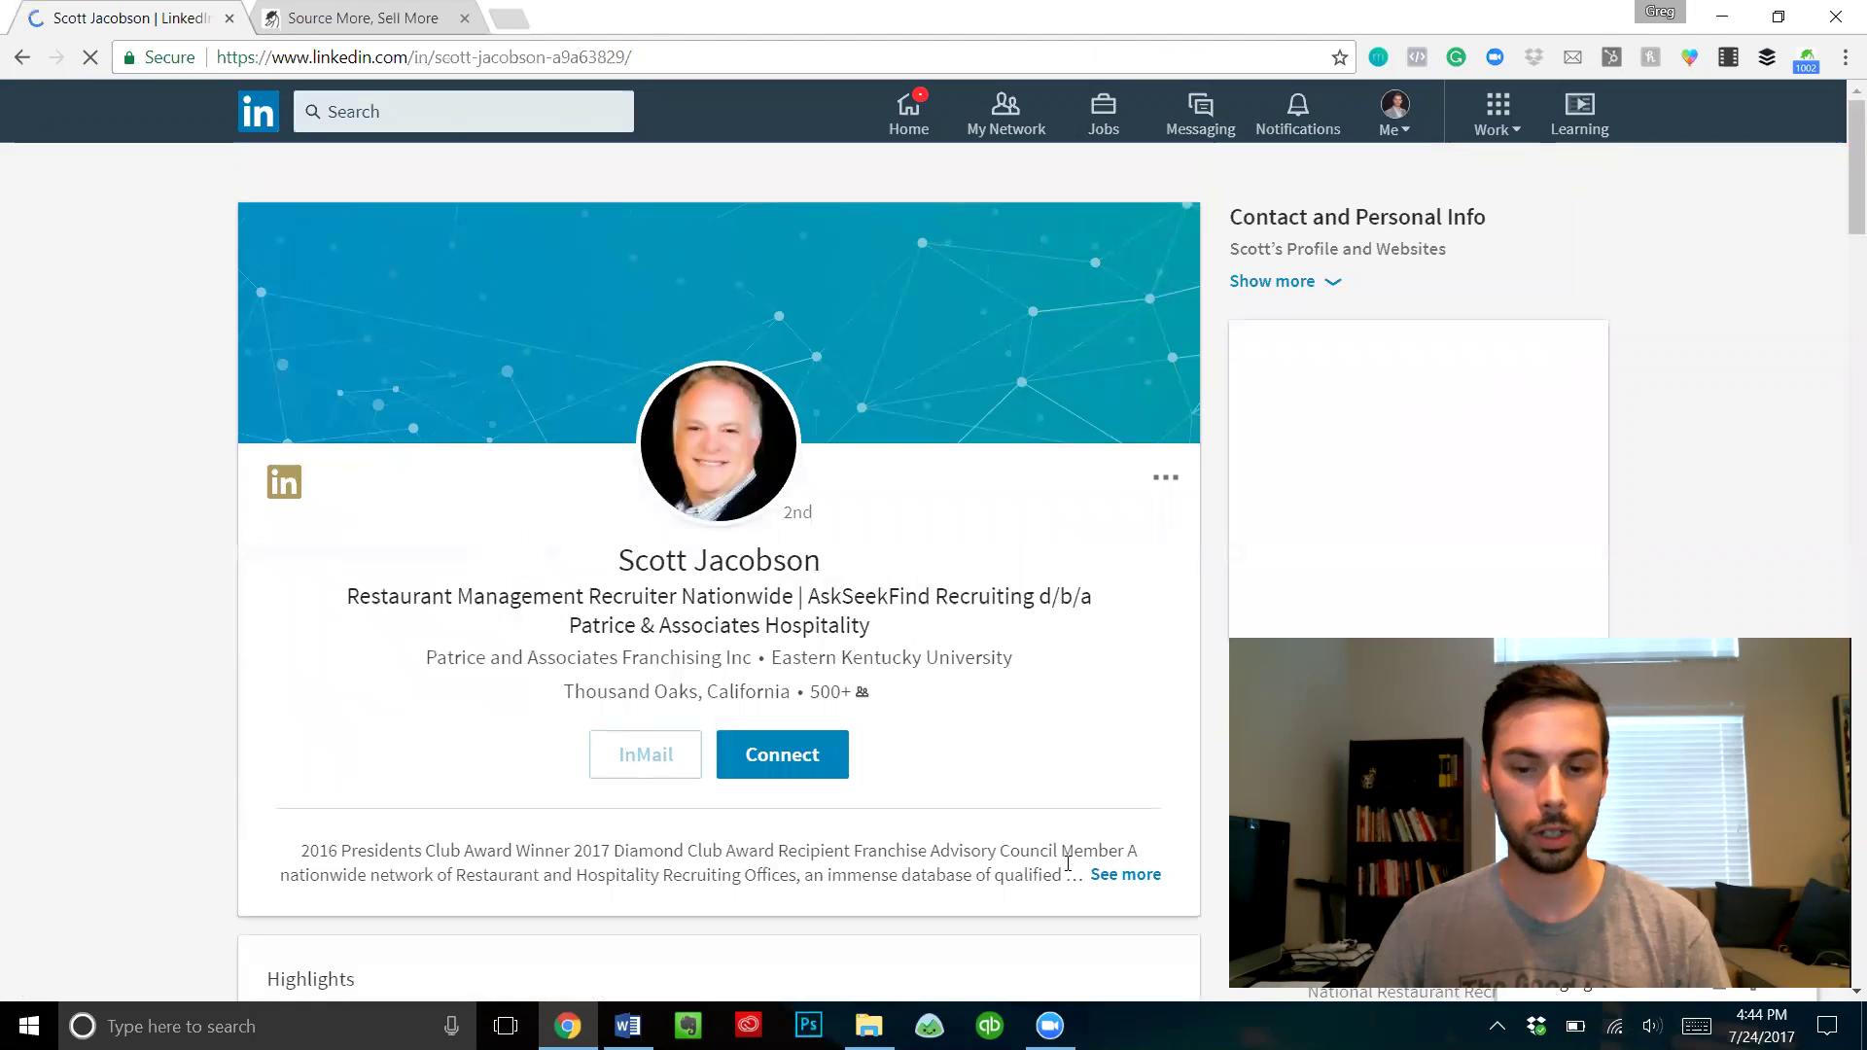
Expand the recruiter's profile summary and read it through.
scroll(1109, 880, "down", 3)
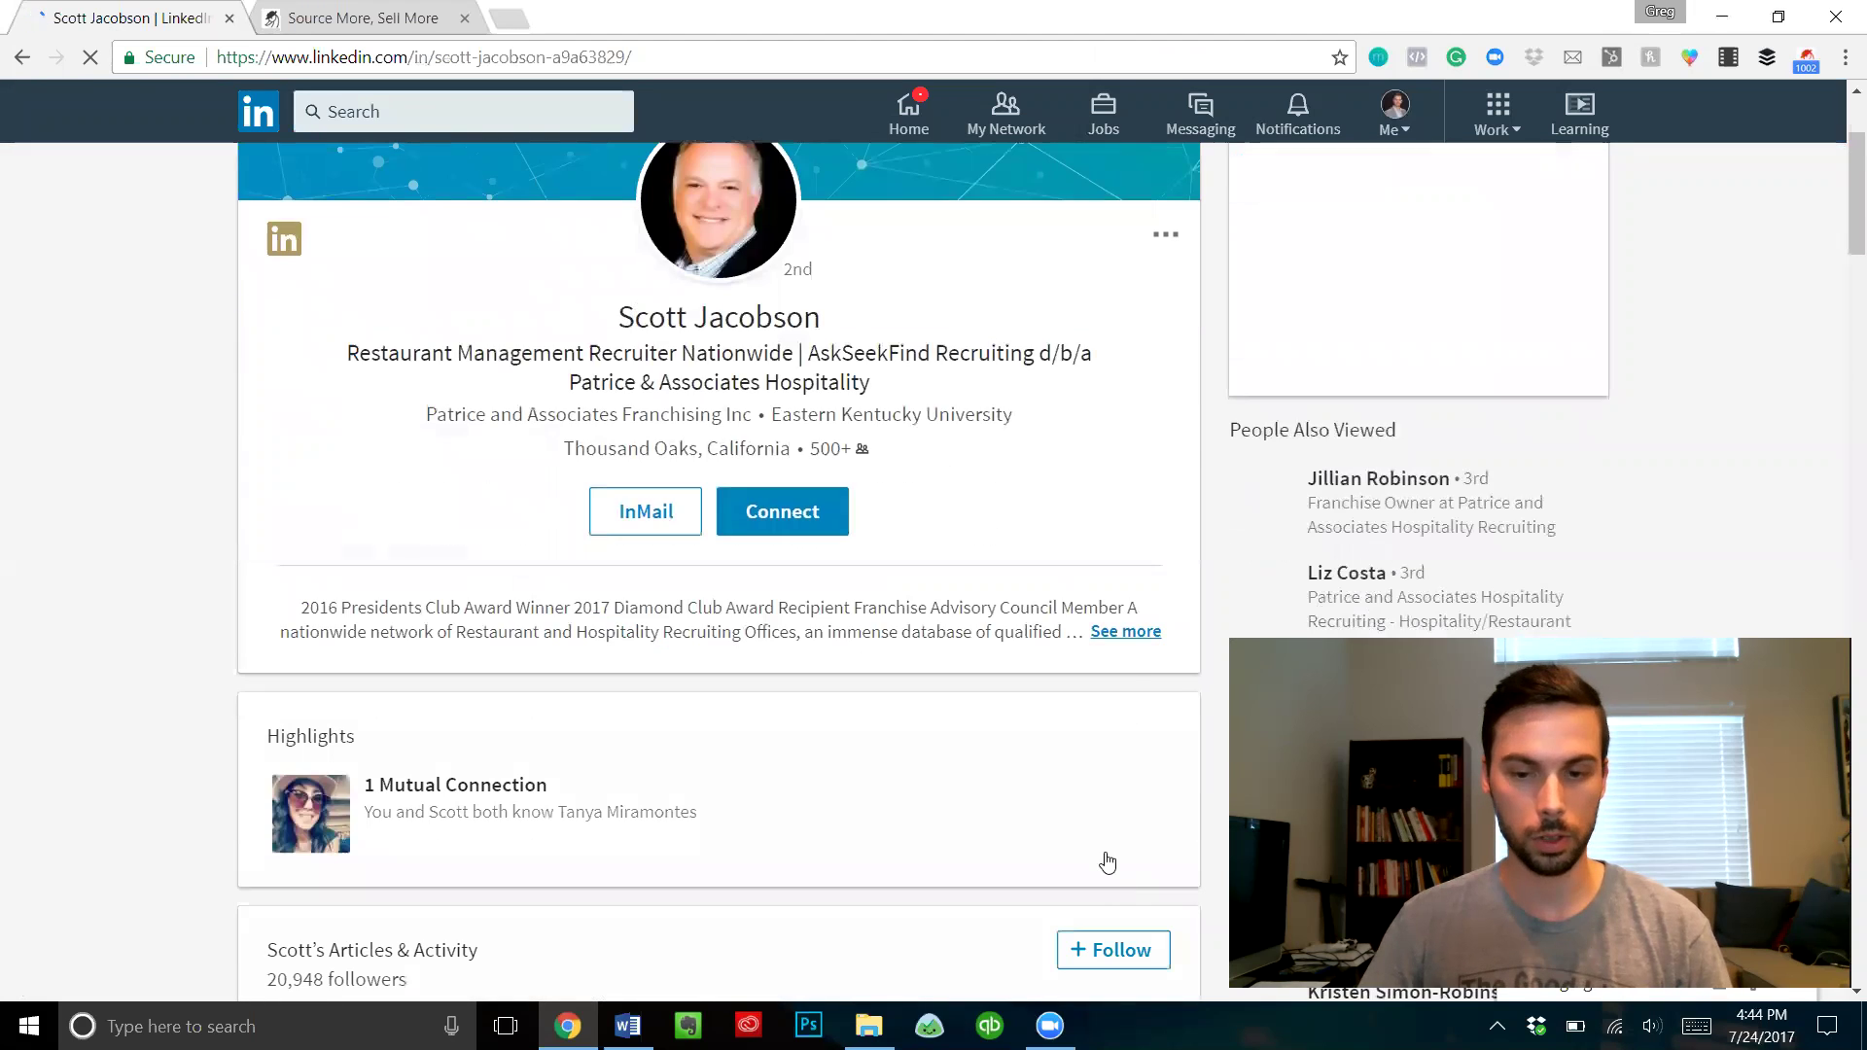
left_click(1128, 635)
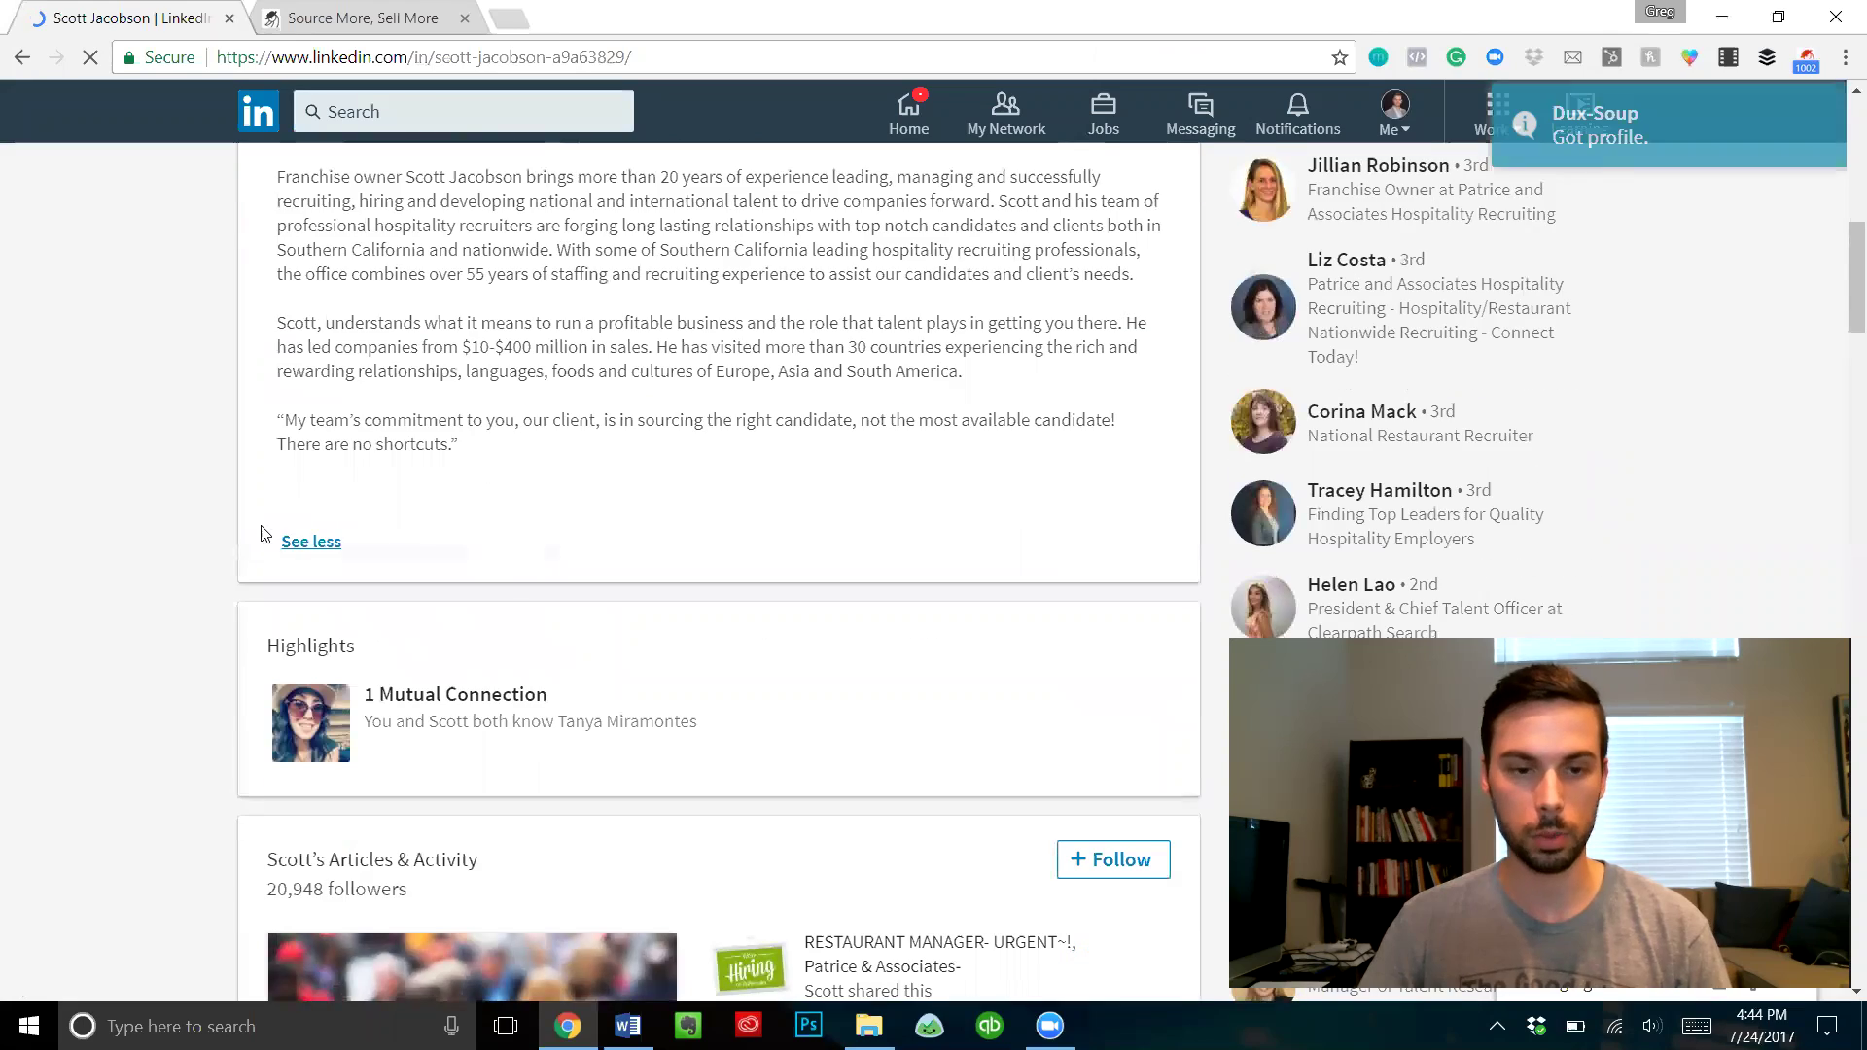
scroll(240, 541, "up", 5)
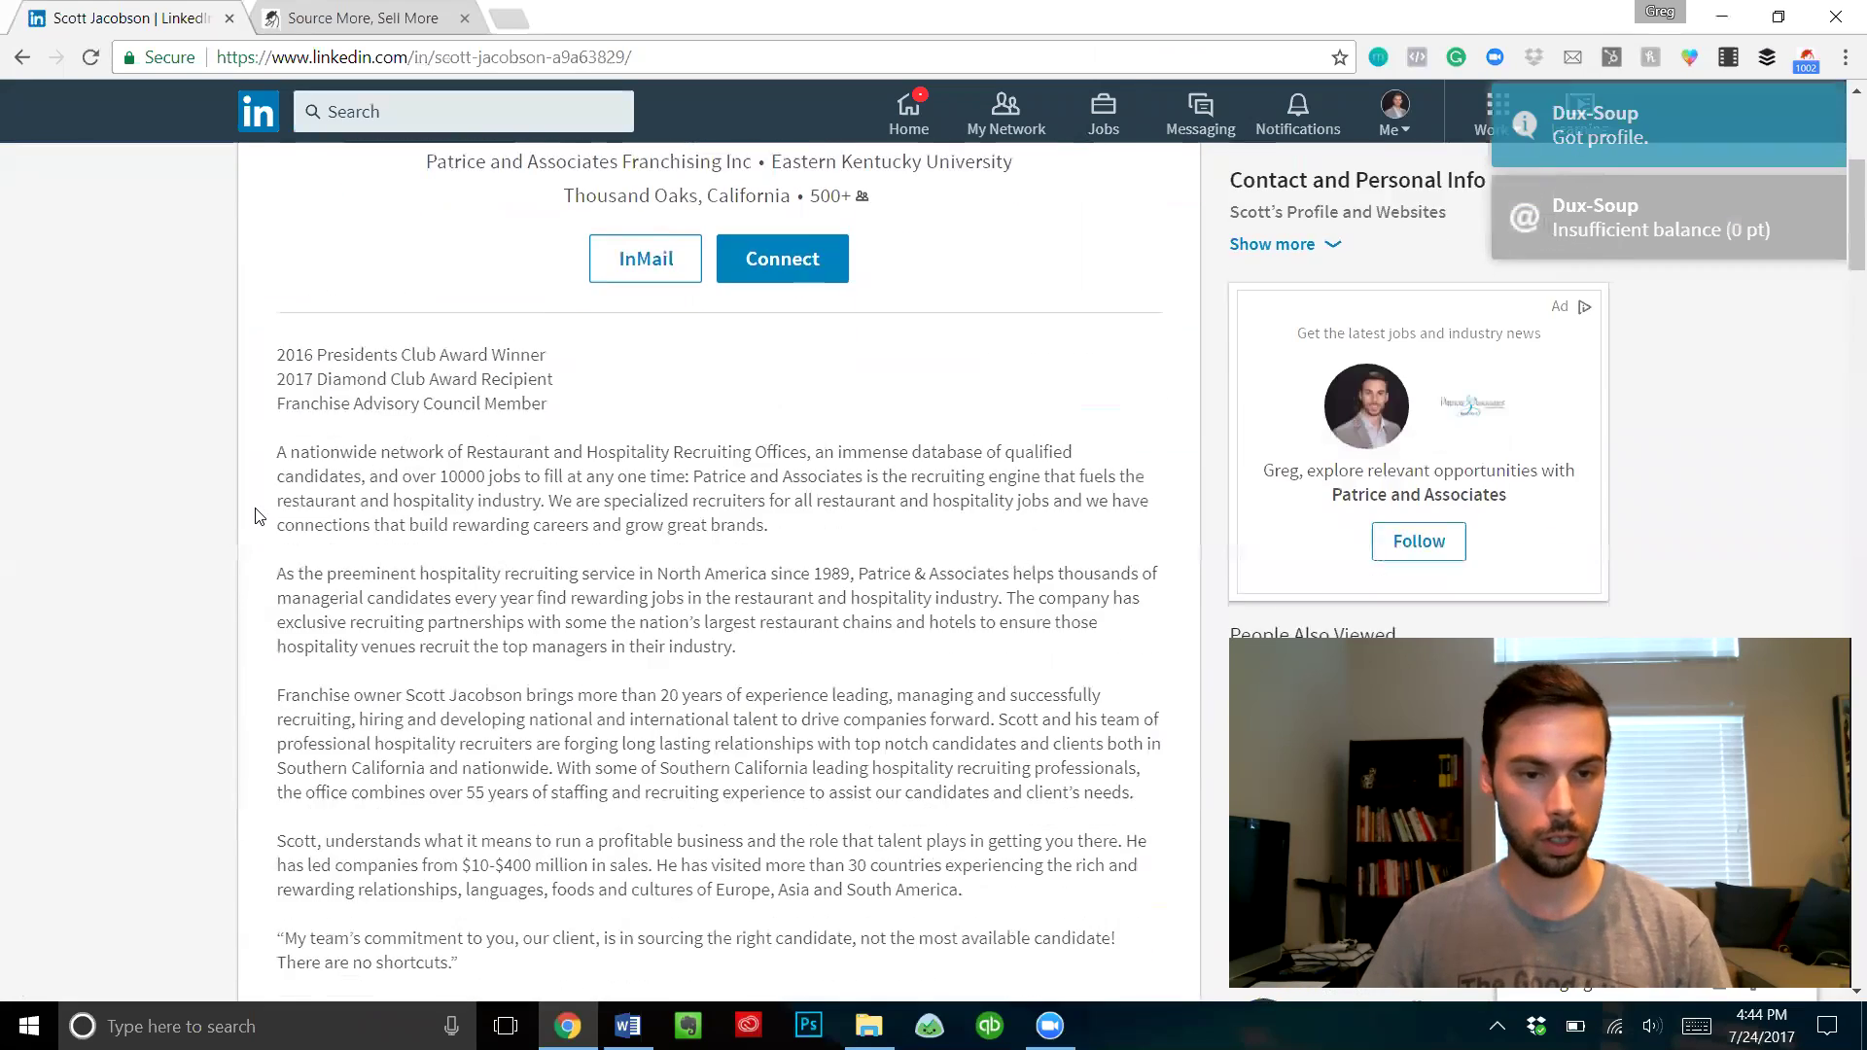
scroll(253, 516, "down", 1)
scroll(252, 516, "up", 5)
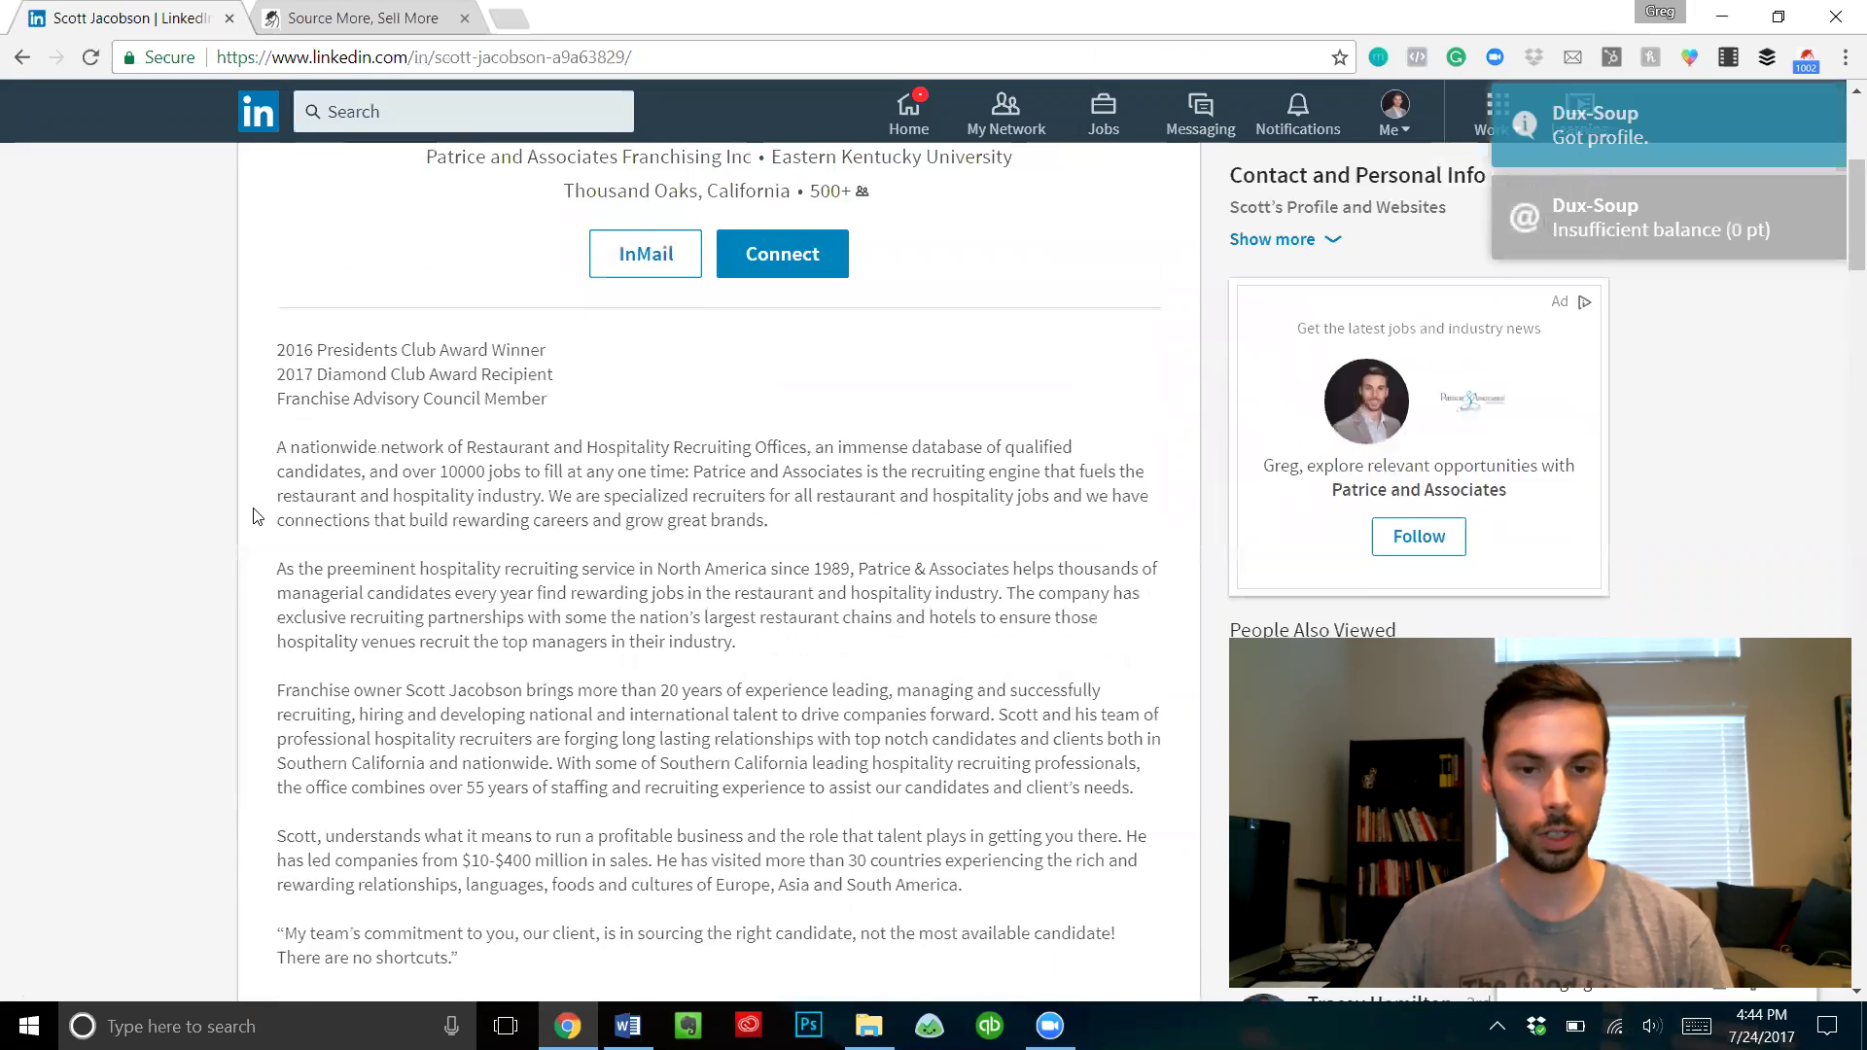
scroll(253, 516, "up", 2)
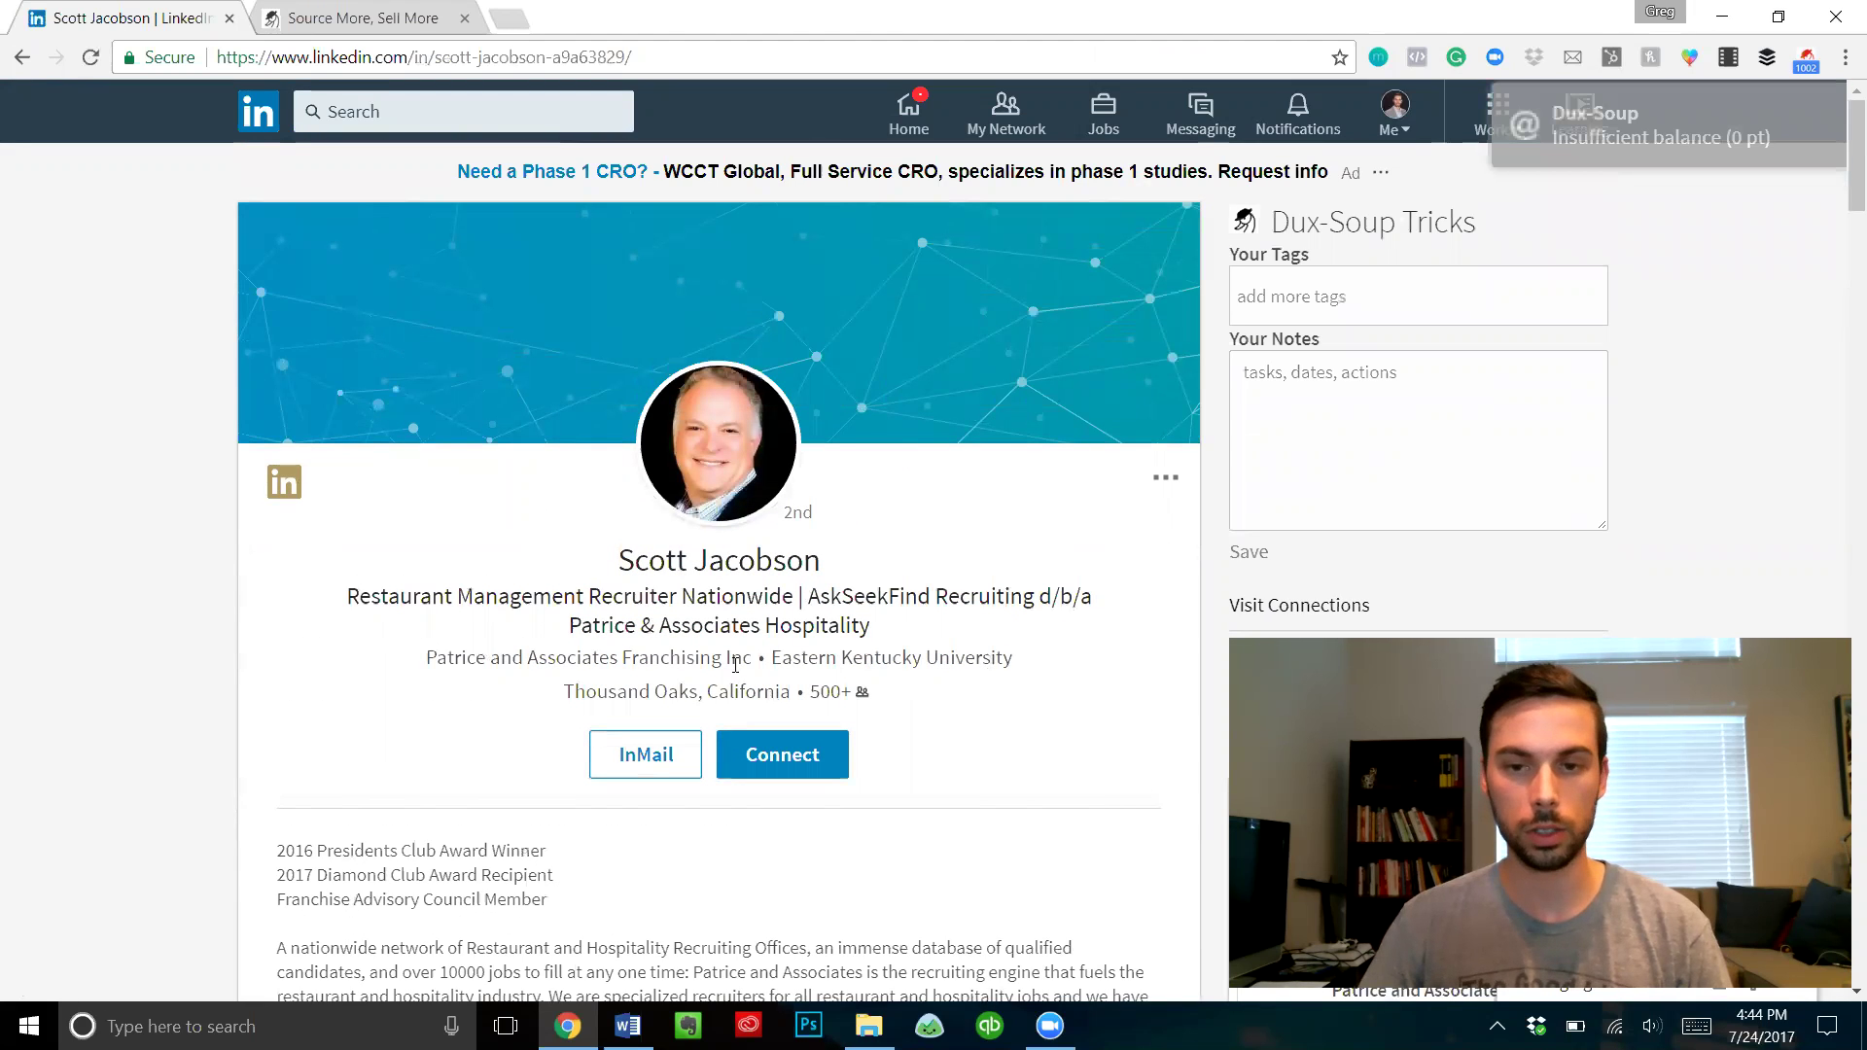
Open your own LinkedIn profile, expand its full summary and review the headline and description.
left_click(1398, 134)
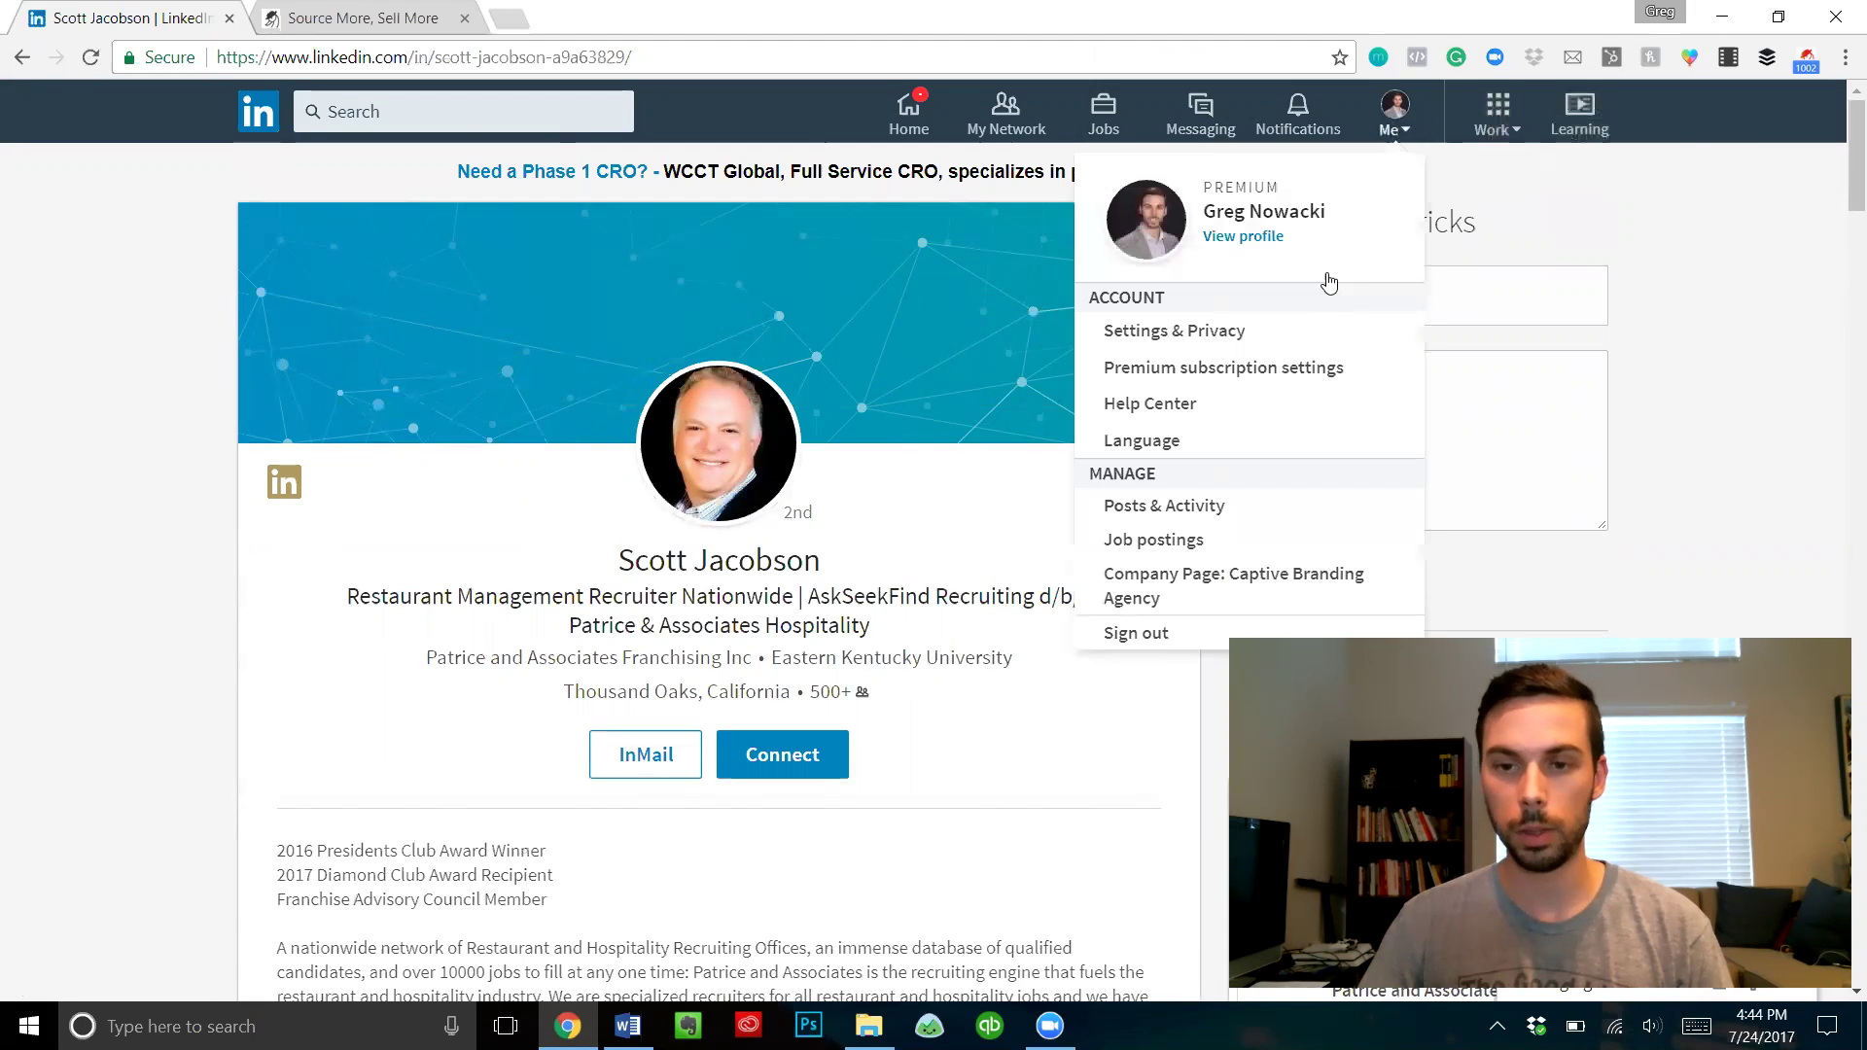
left_click(1262, 242)
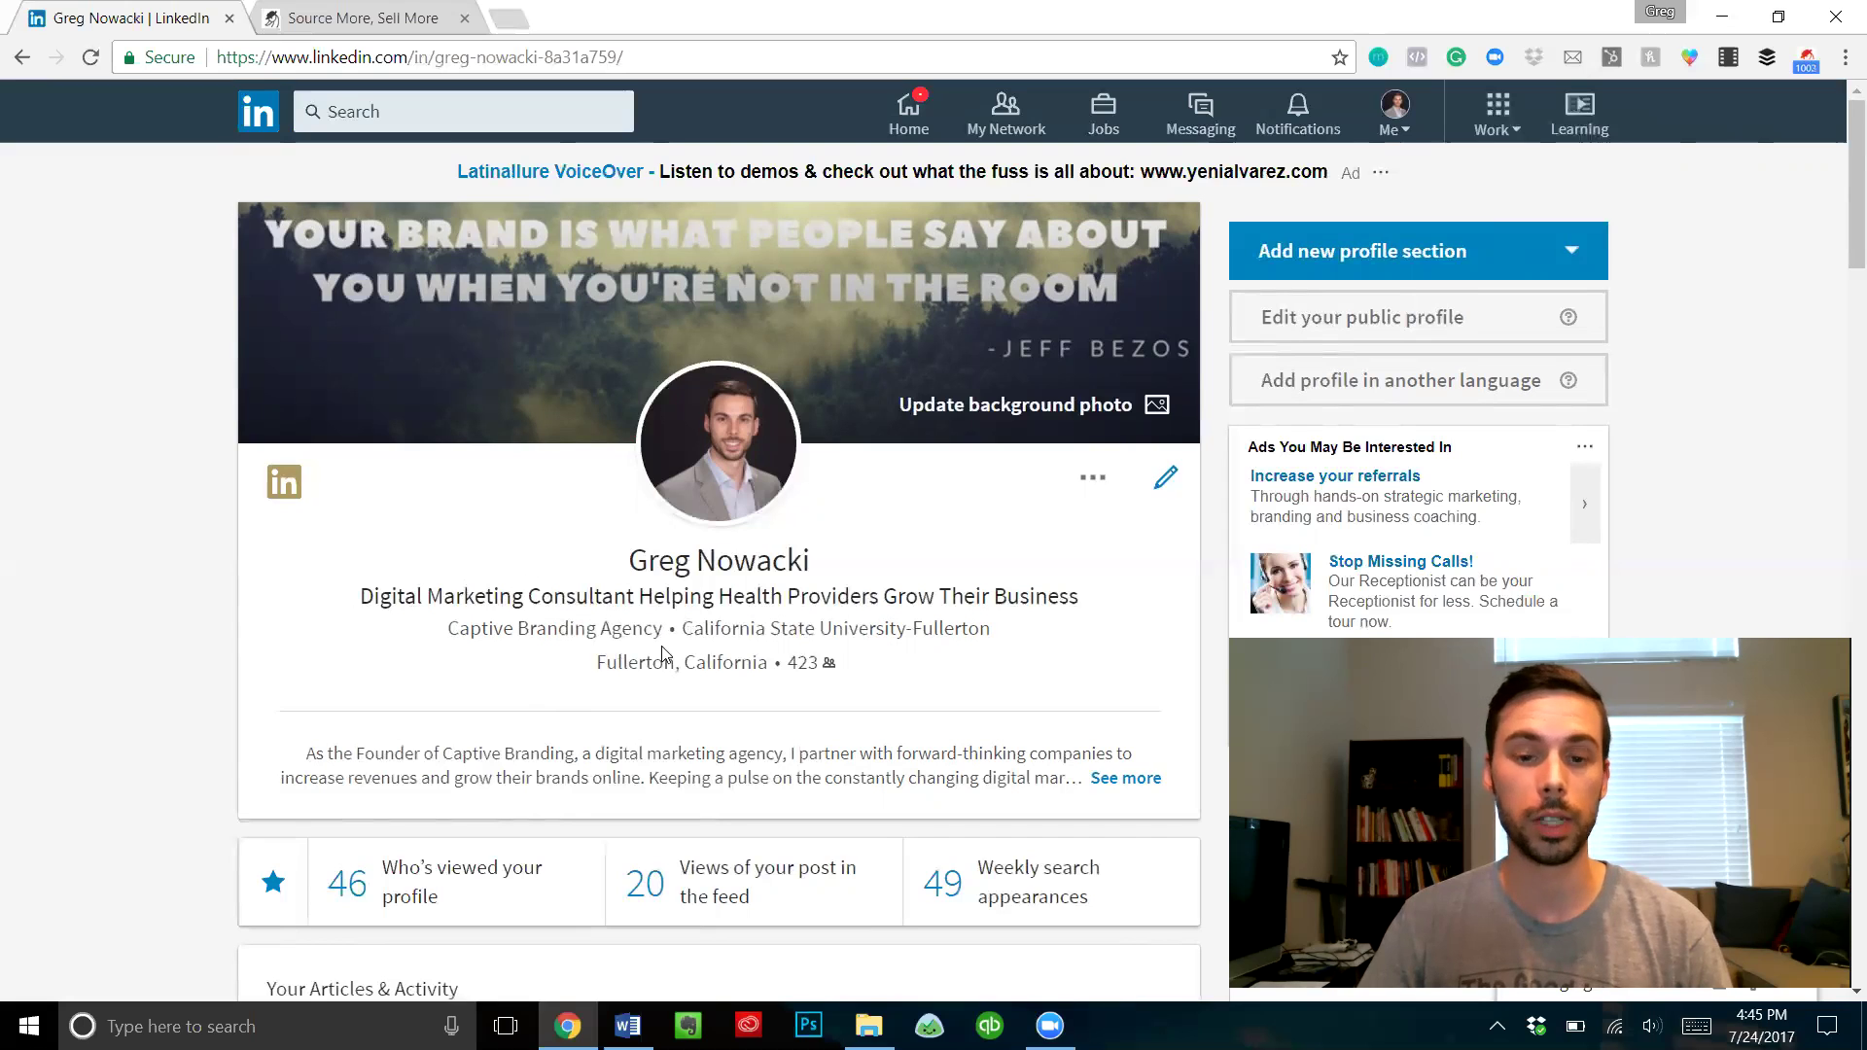
scroll(1133, 693, "down", 1)
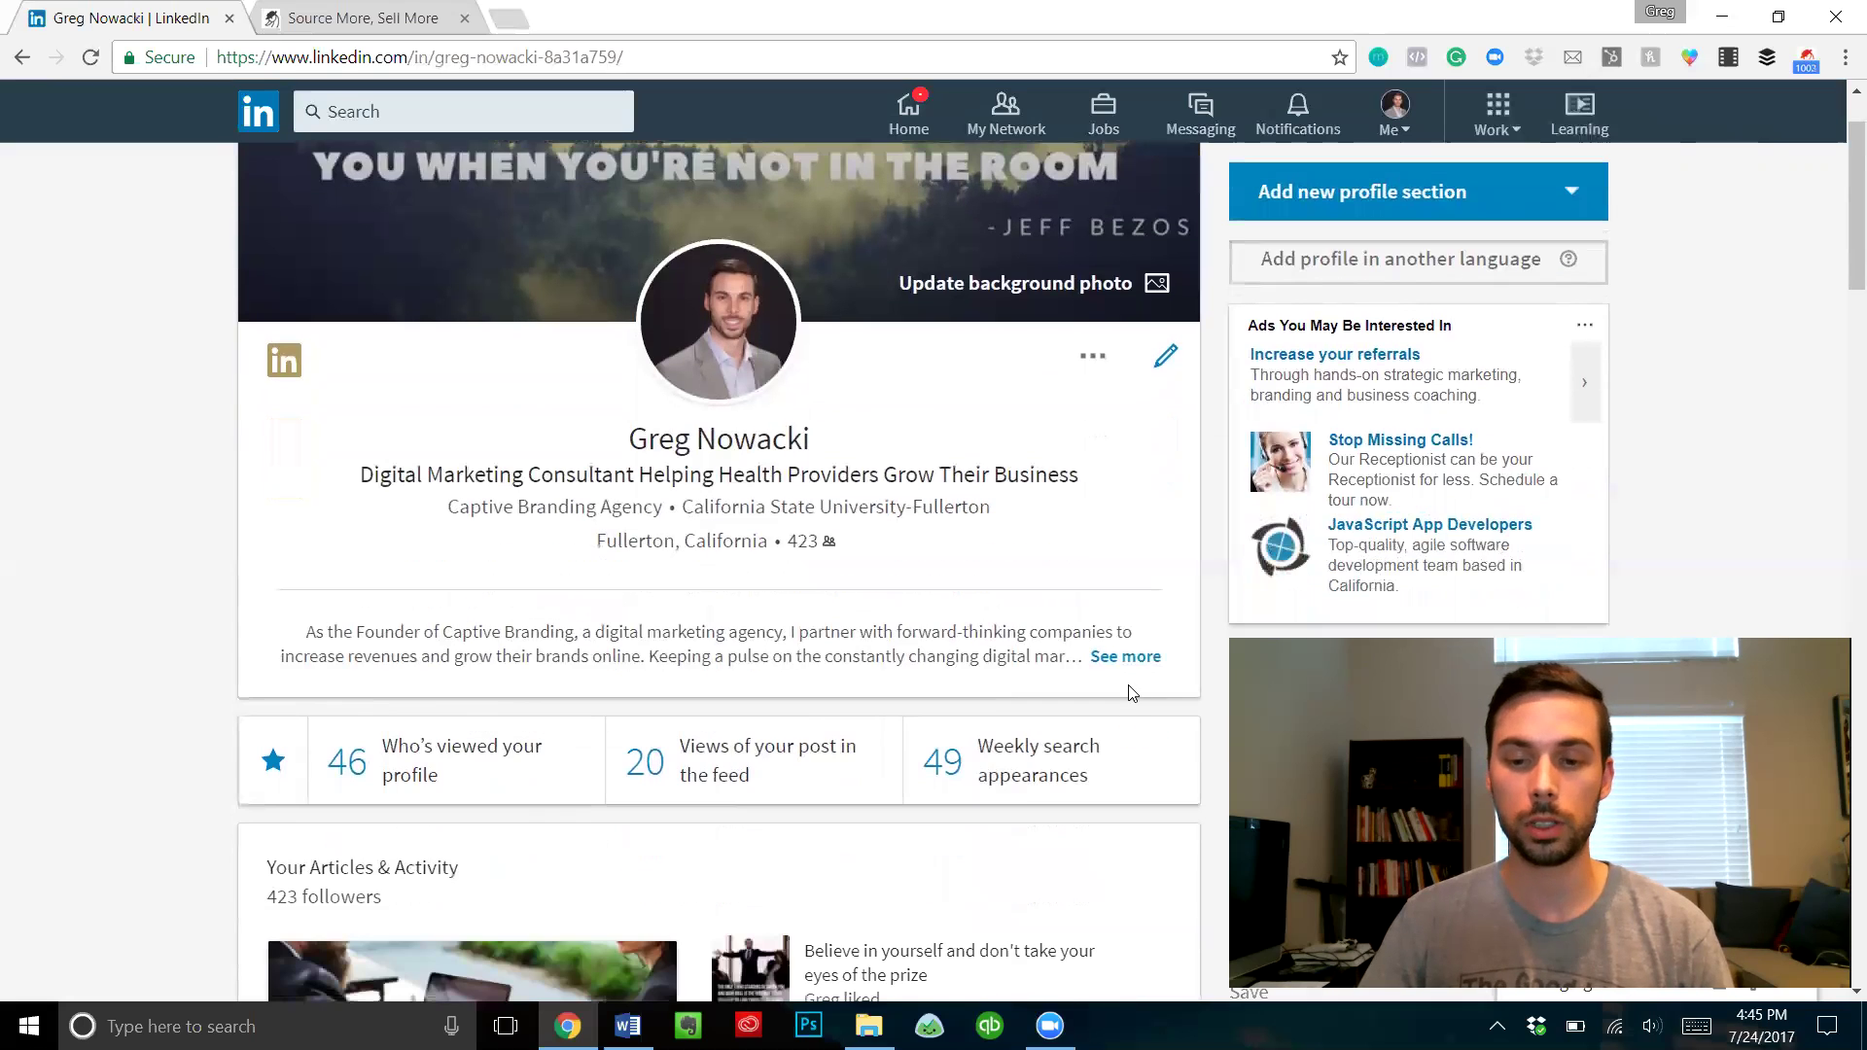
left_click(1126, 659)
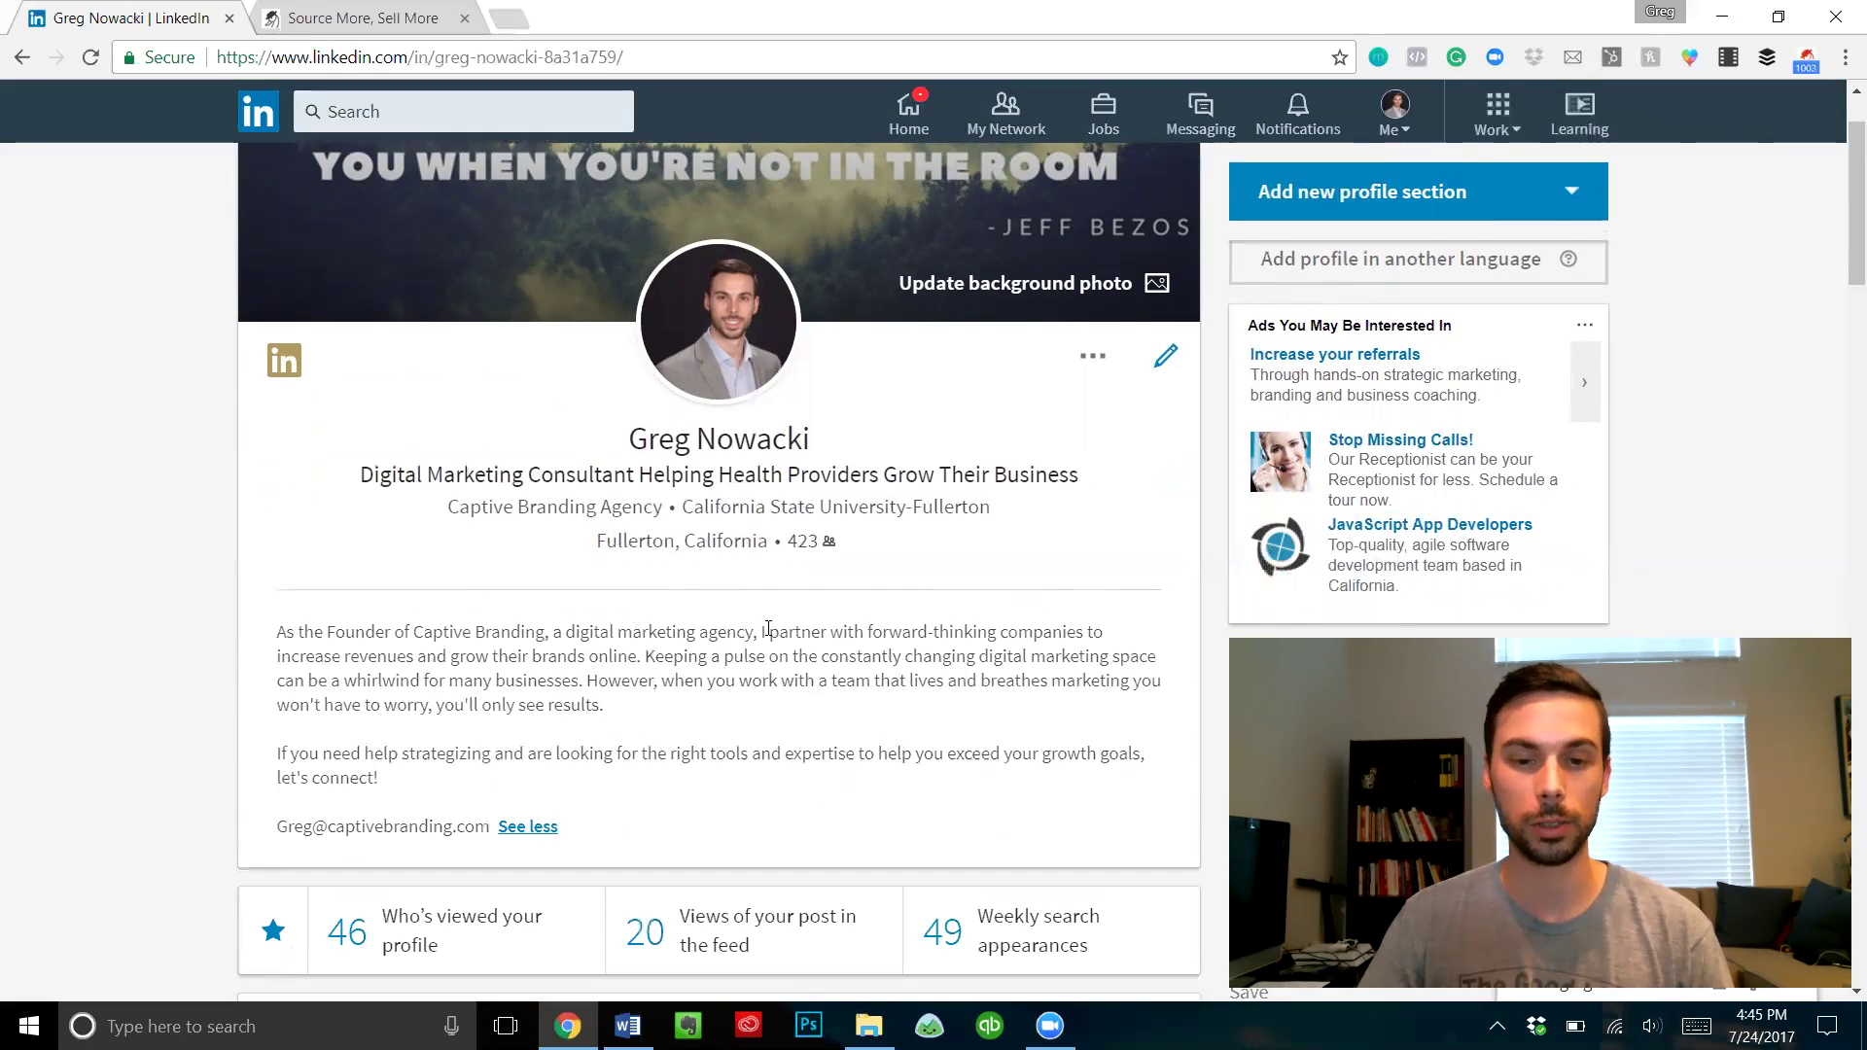
scroll(768, 629, "up", 2)
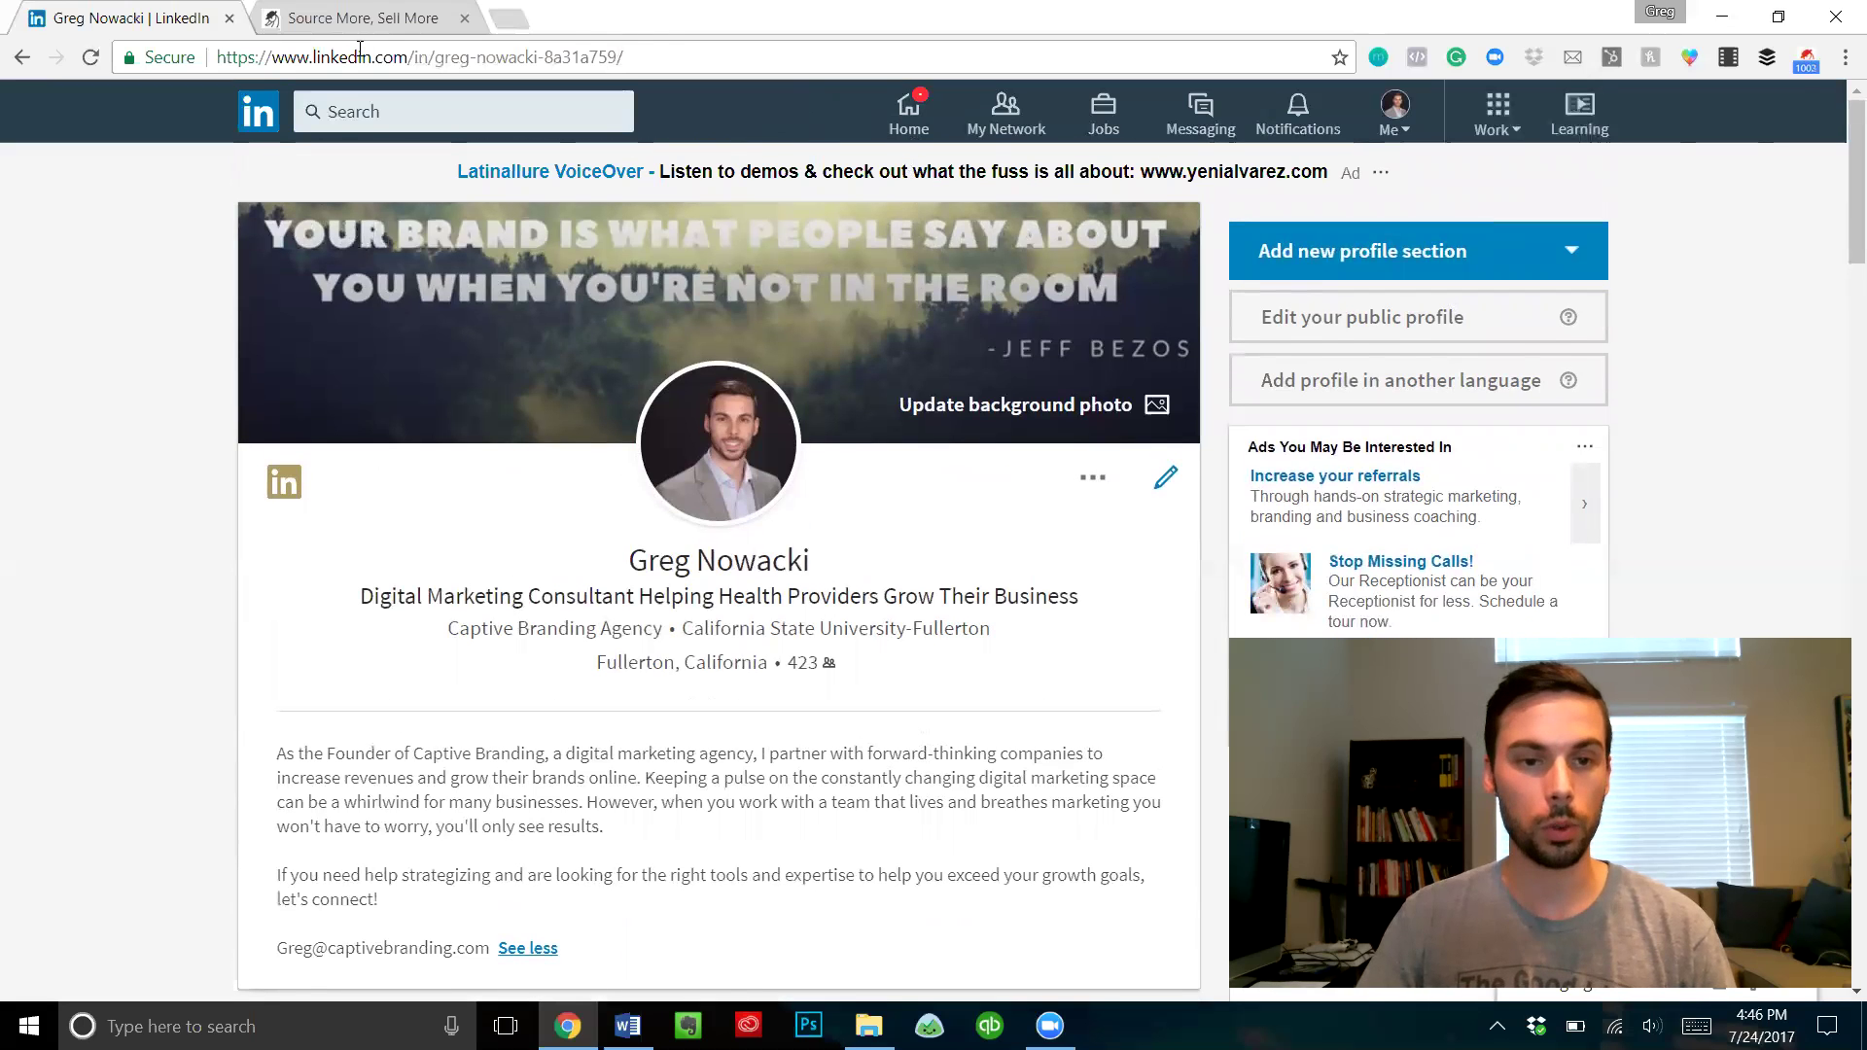
Switch to the Dux-Soup website and view the Dux-Soup extension's prospecting options.
left_click(416, 19)
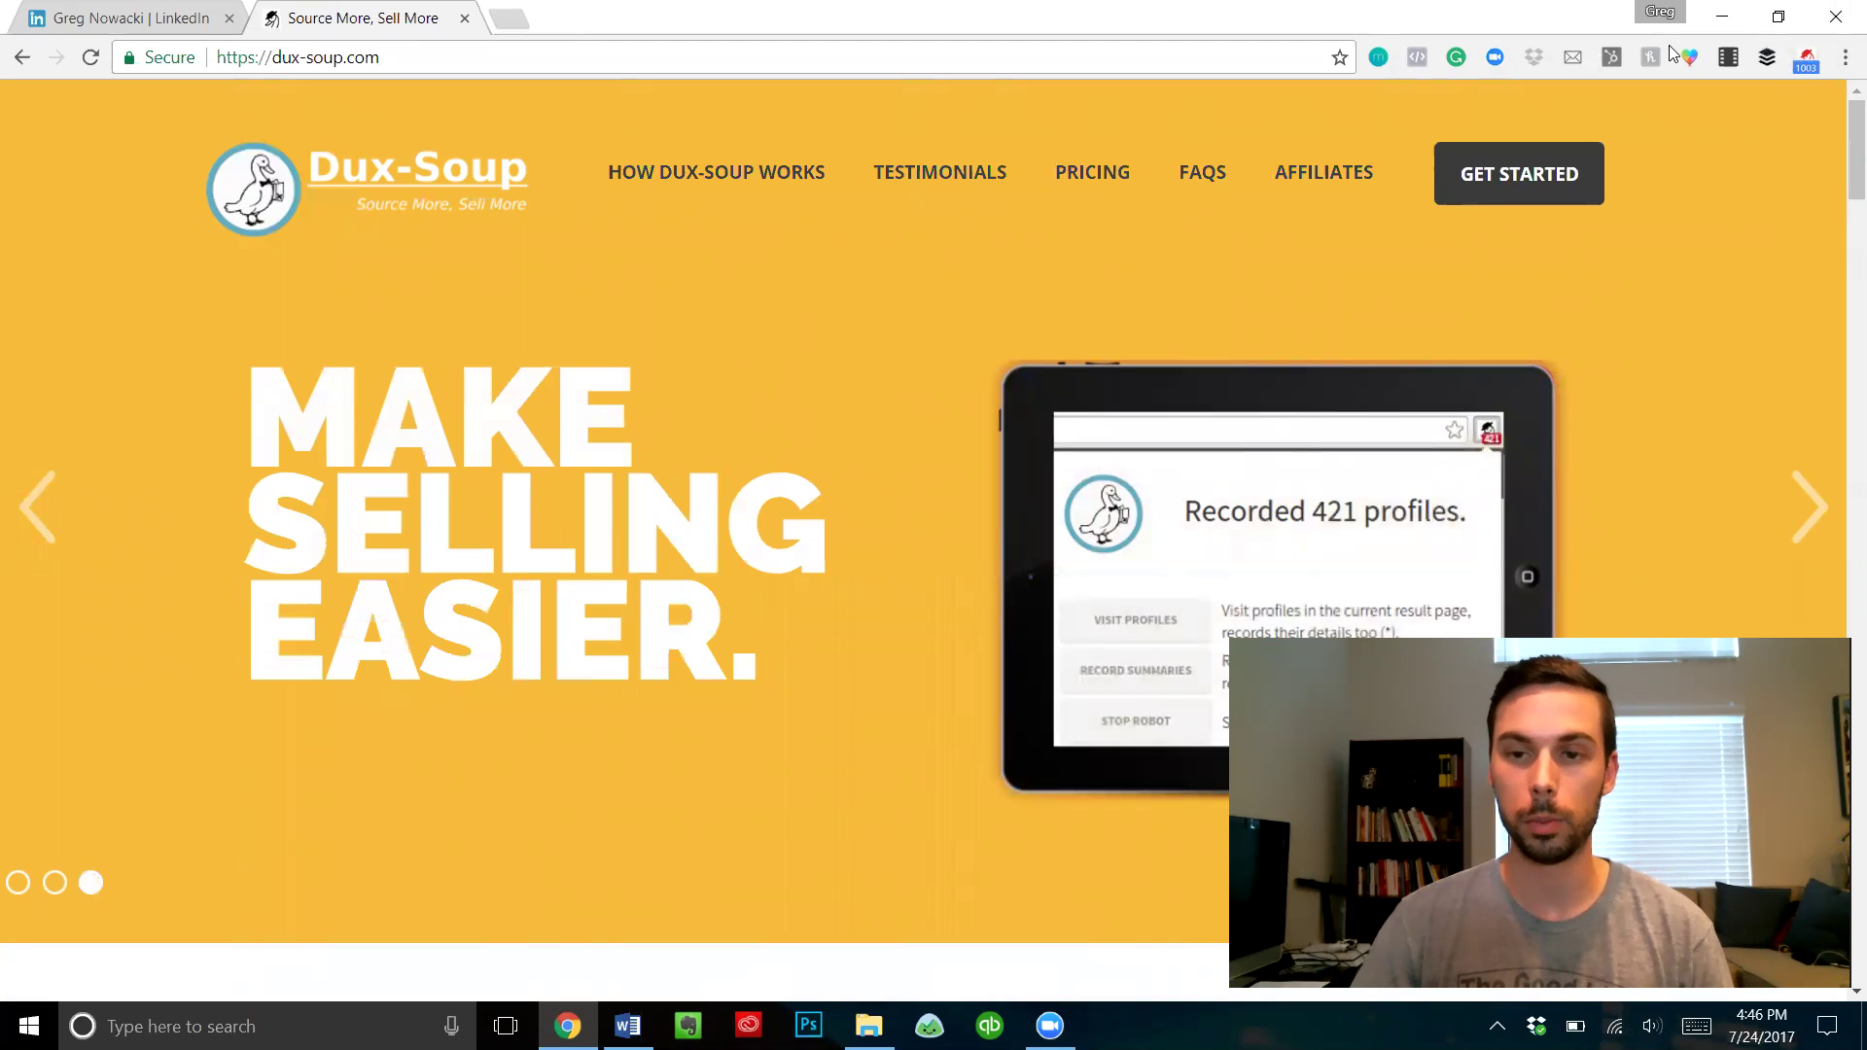
left_click(1807, 59)
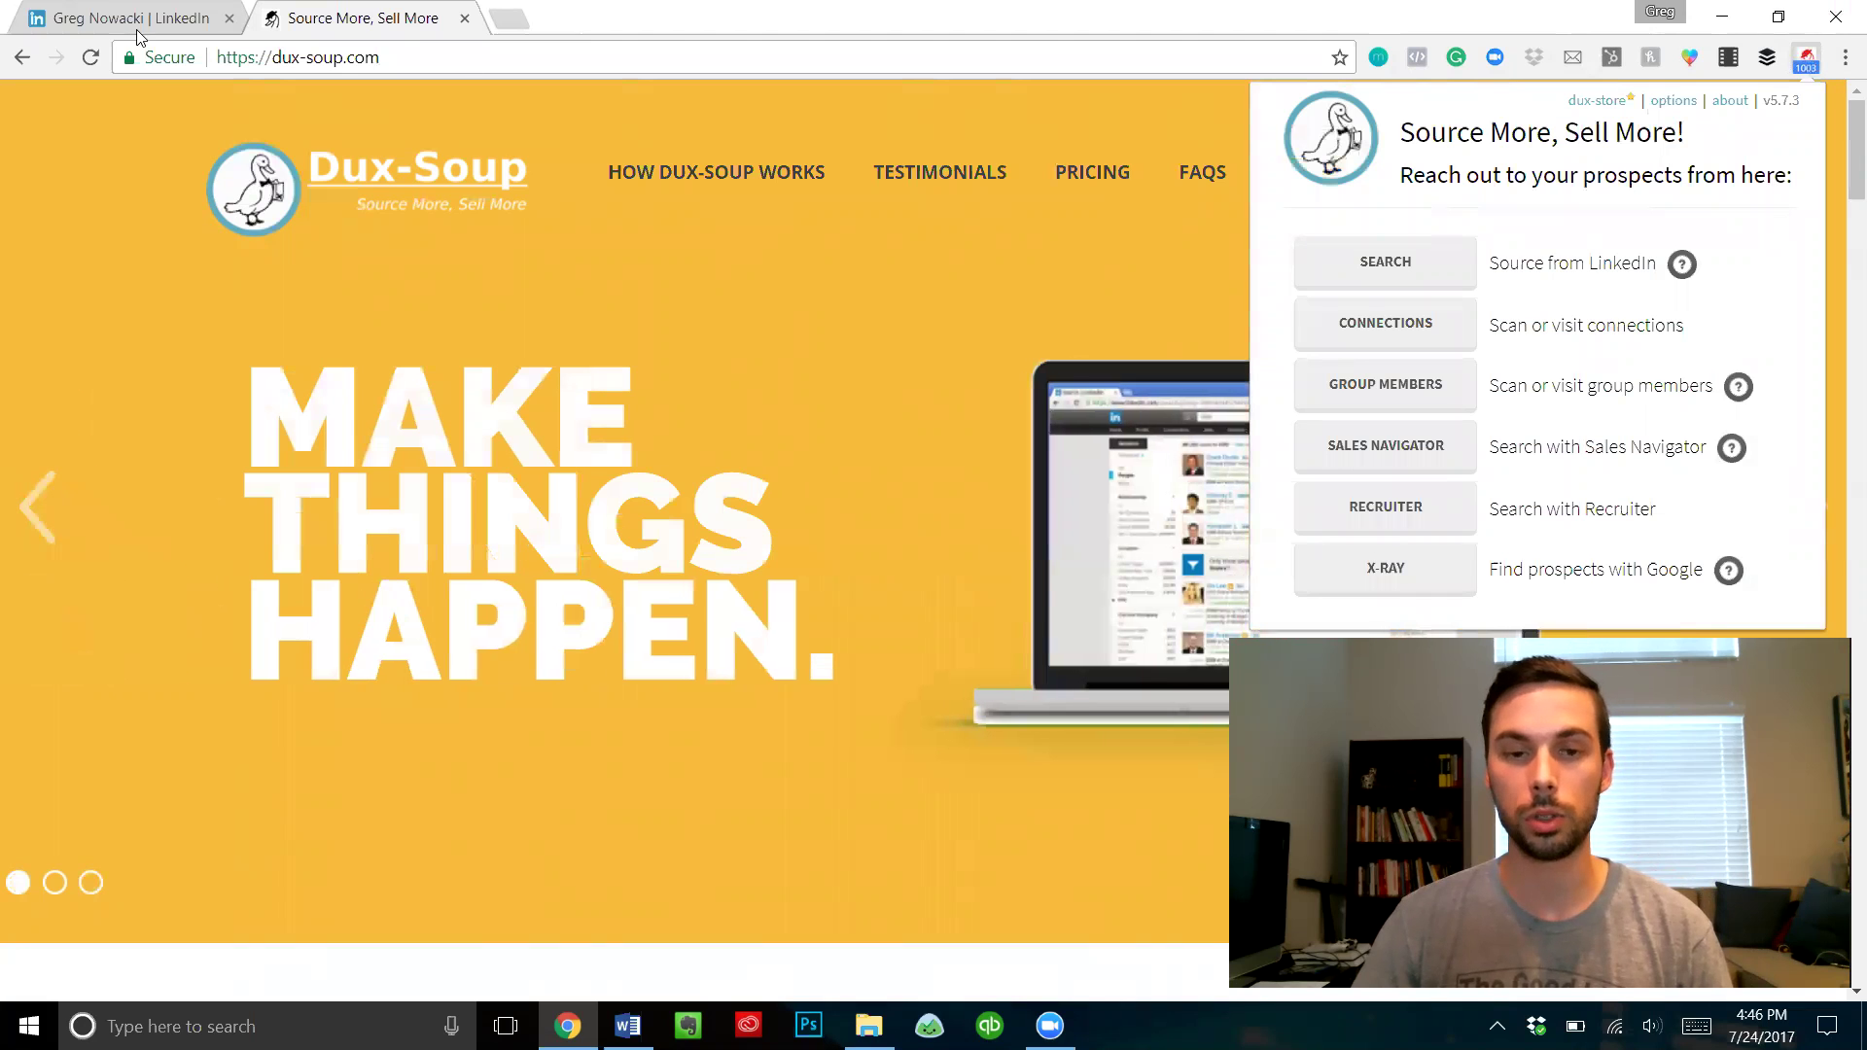
Return to LinkedIn and search for people with the title Restaurant Owner.
left_click(195, 23)
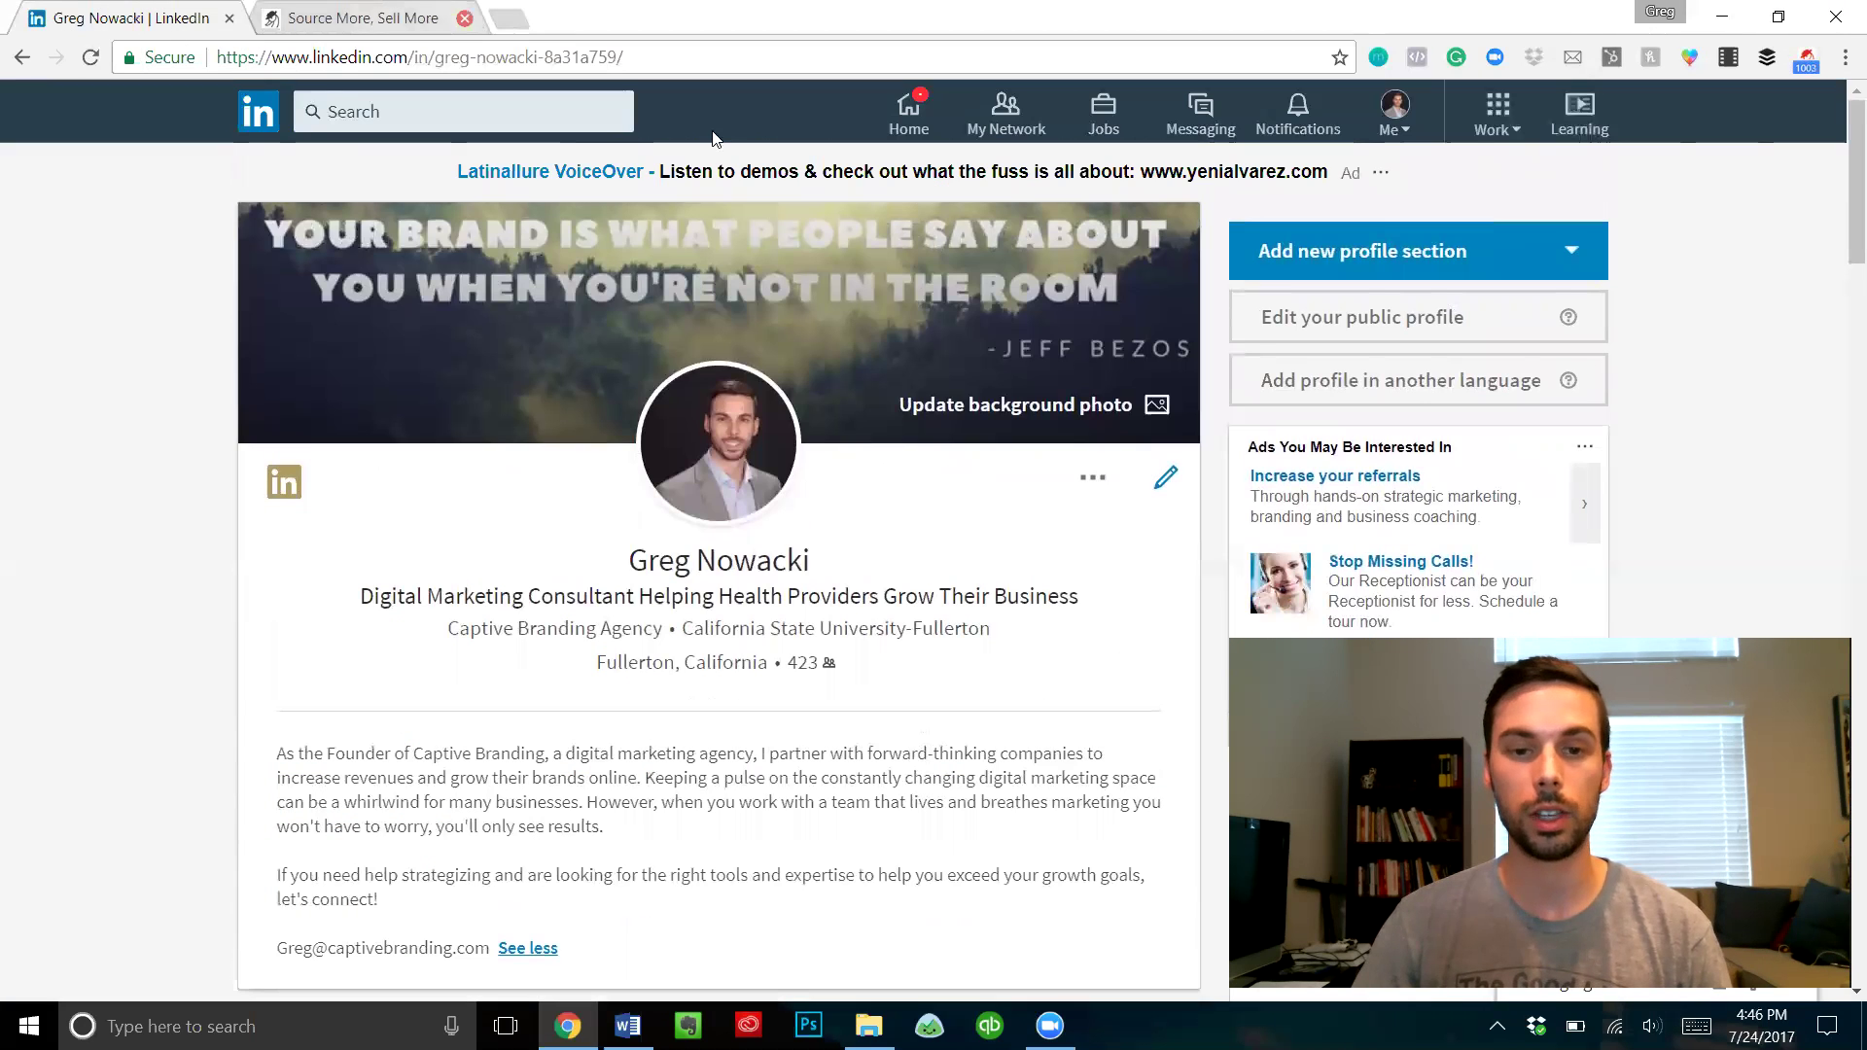
left_click(391, 120)
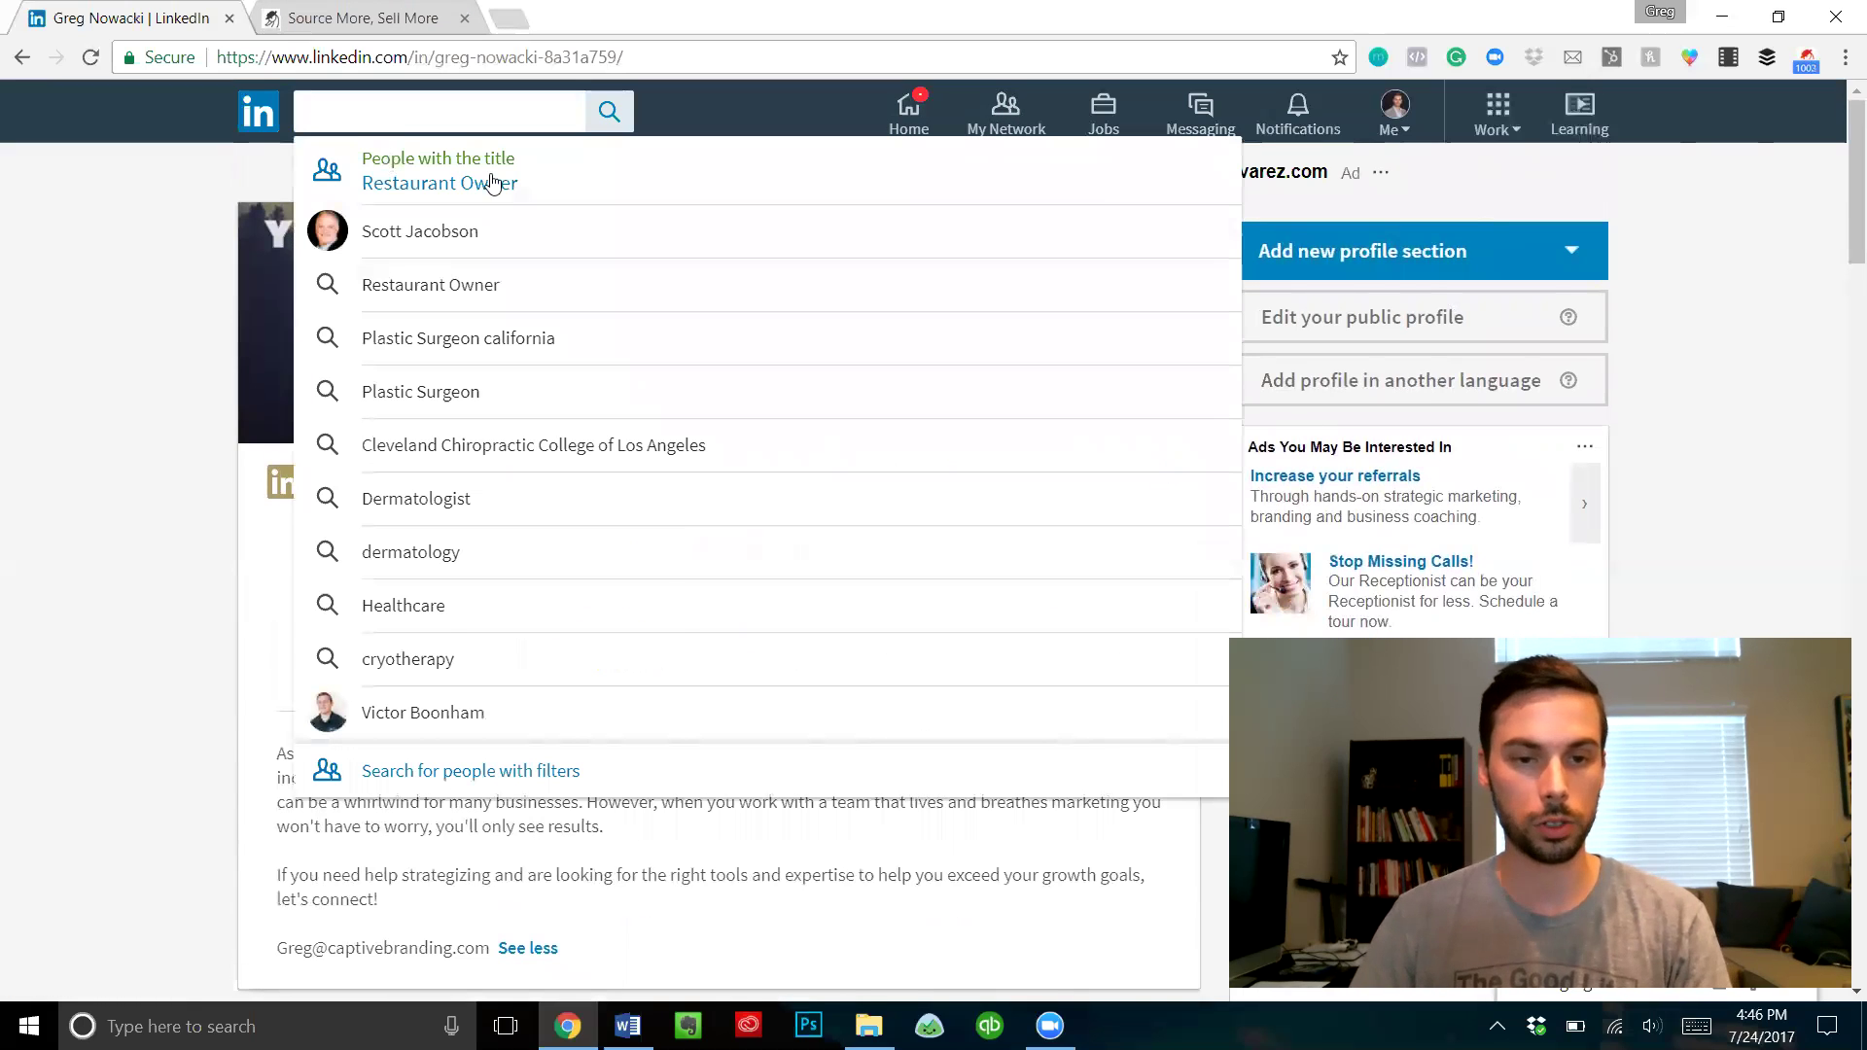
left_click(542, 181)
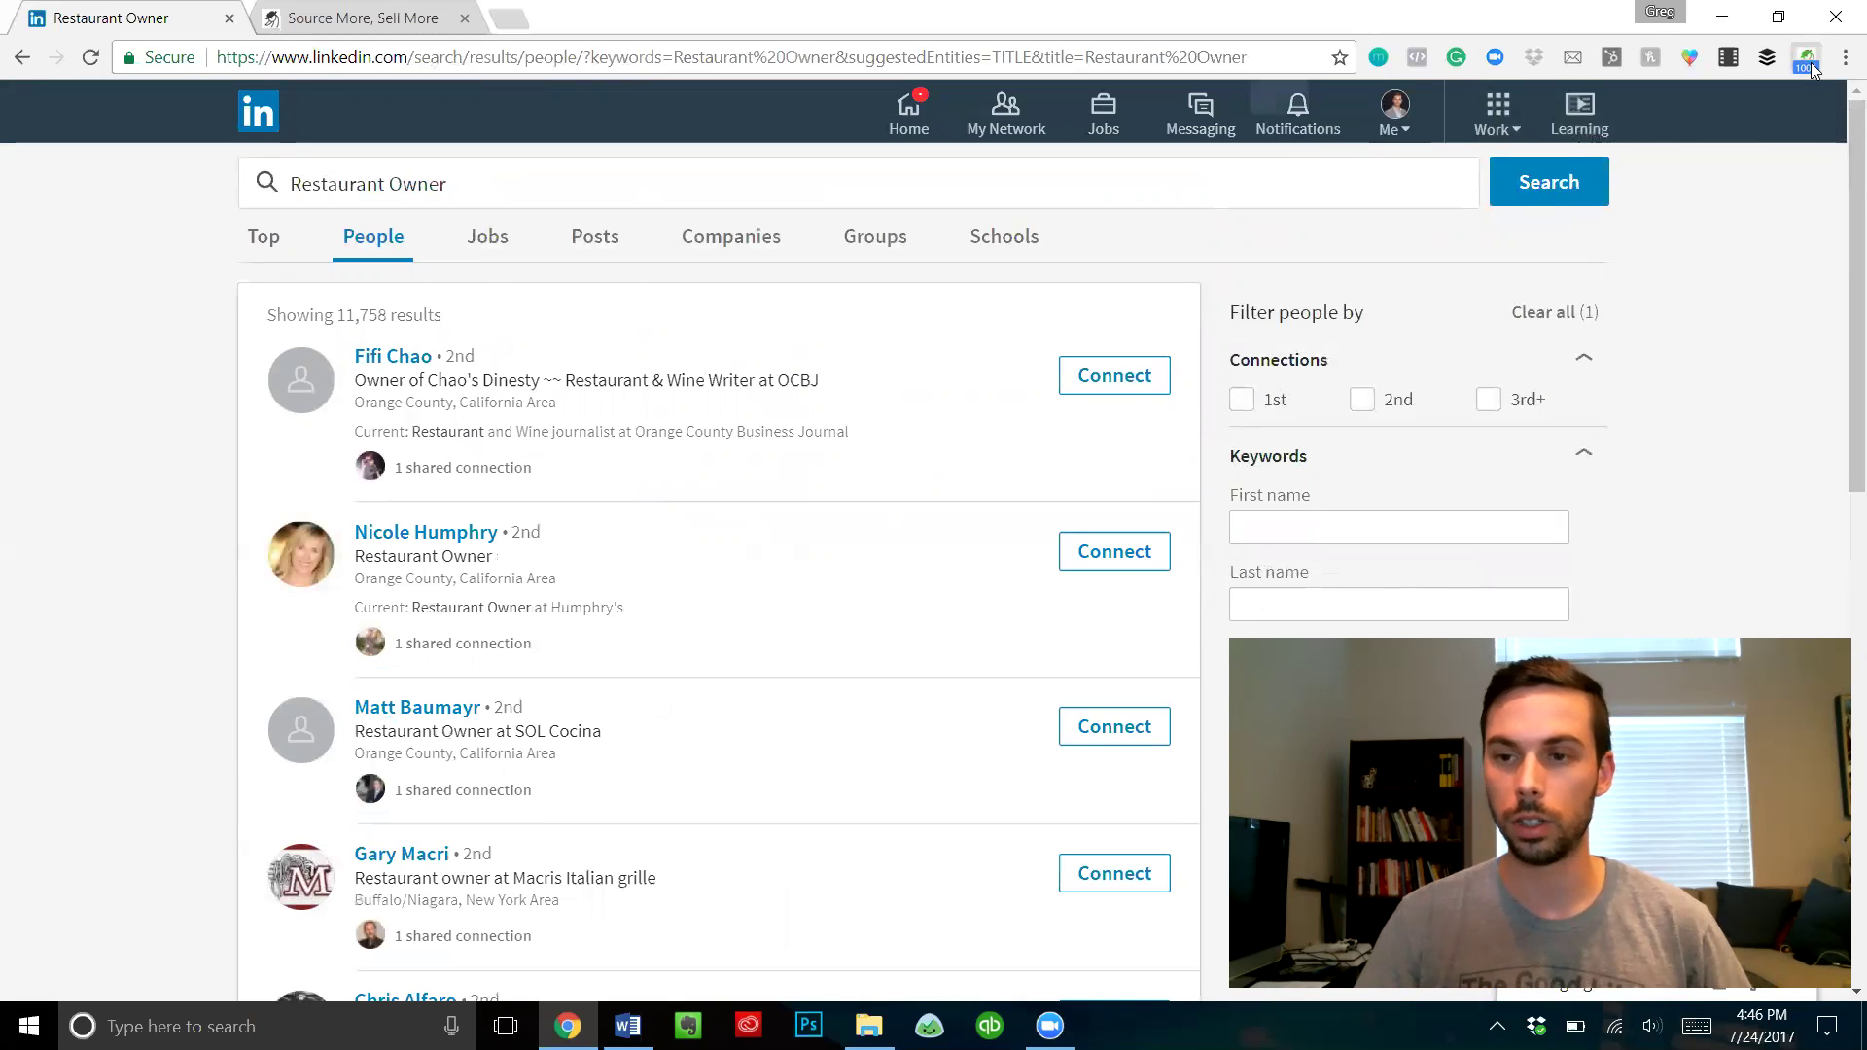
left_click(1811, 64)
left_click(1811, 62)
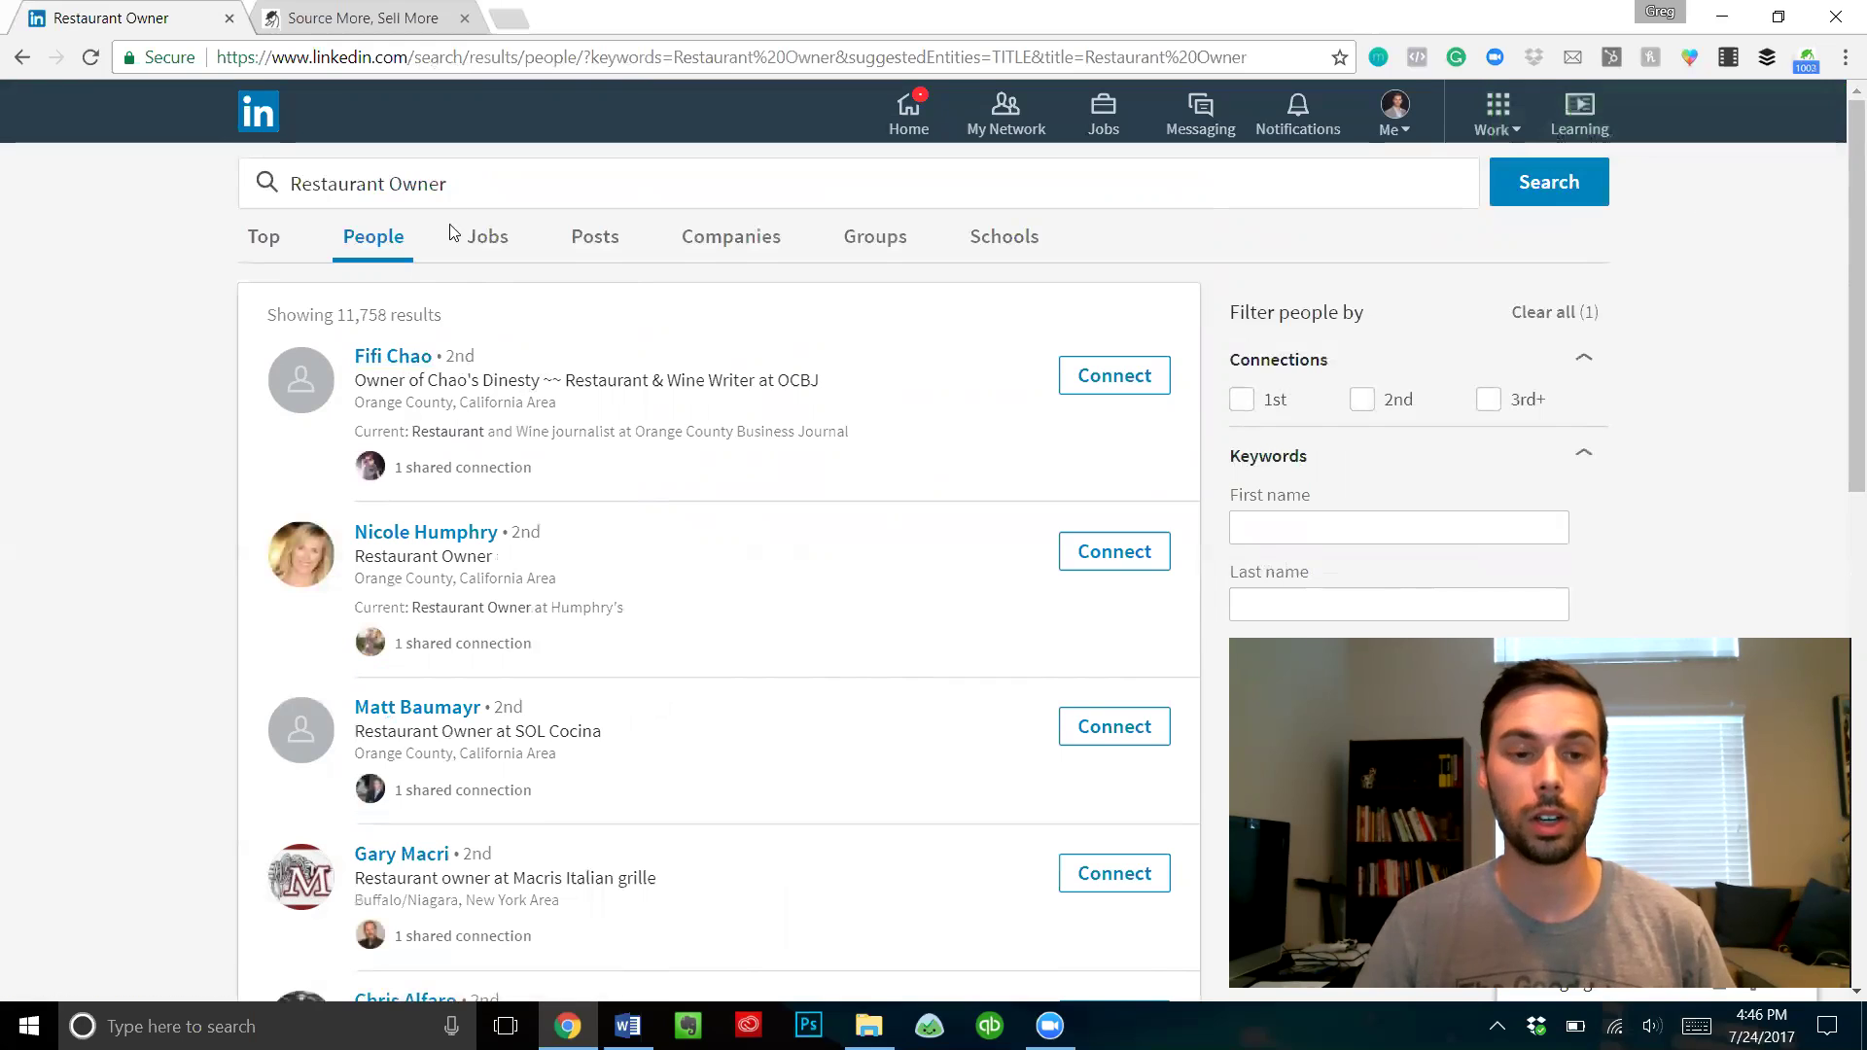
Narrow the people search to "Restaurant Owner california" and look through the results.
left_click(505, 181)
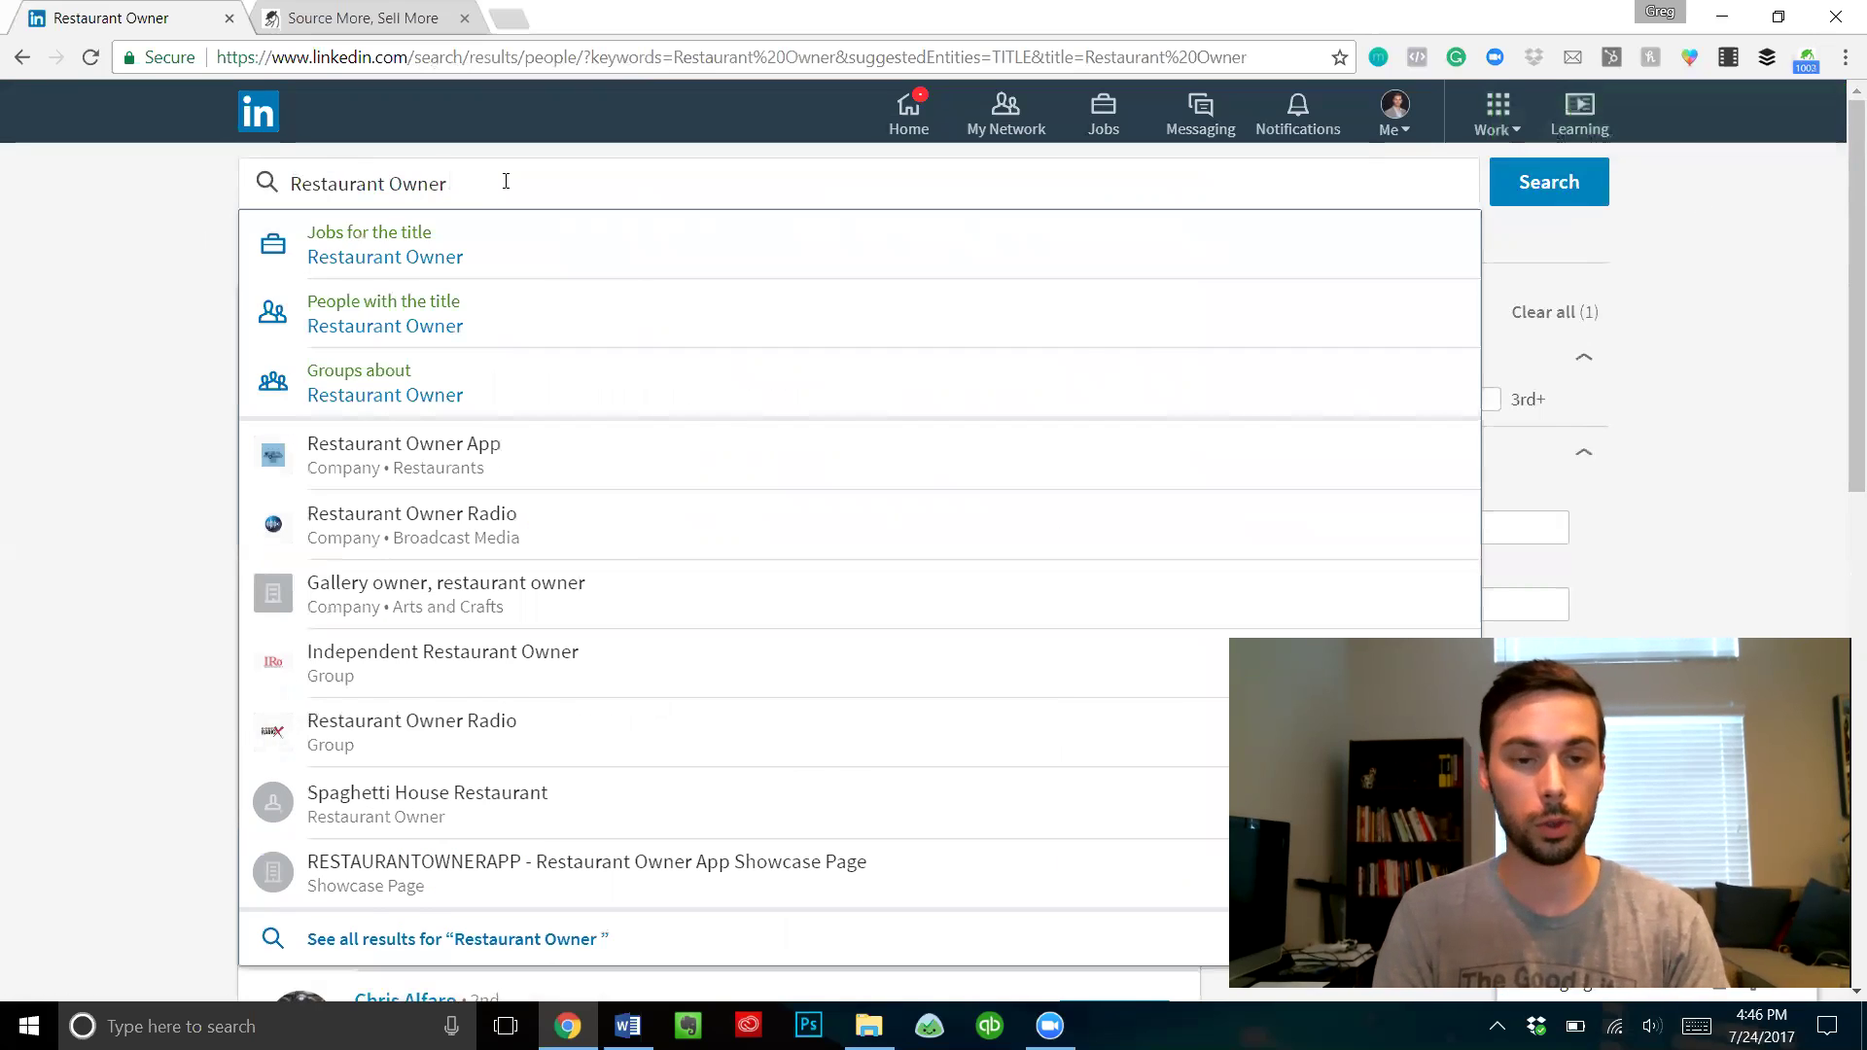
type("california")
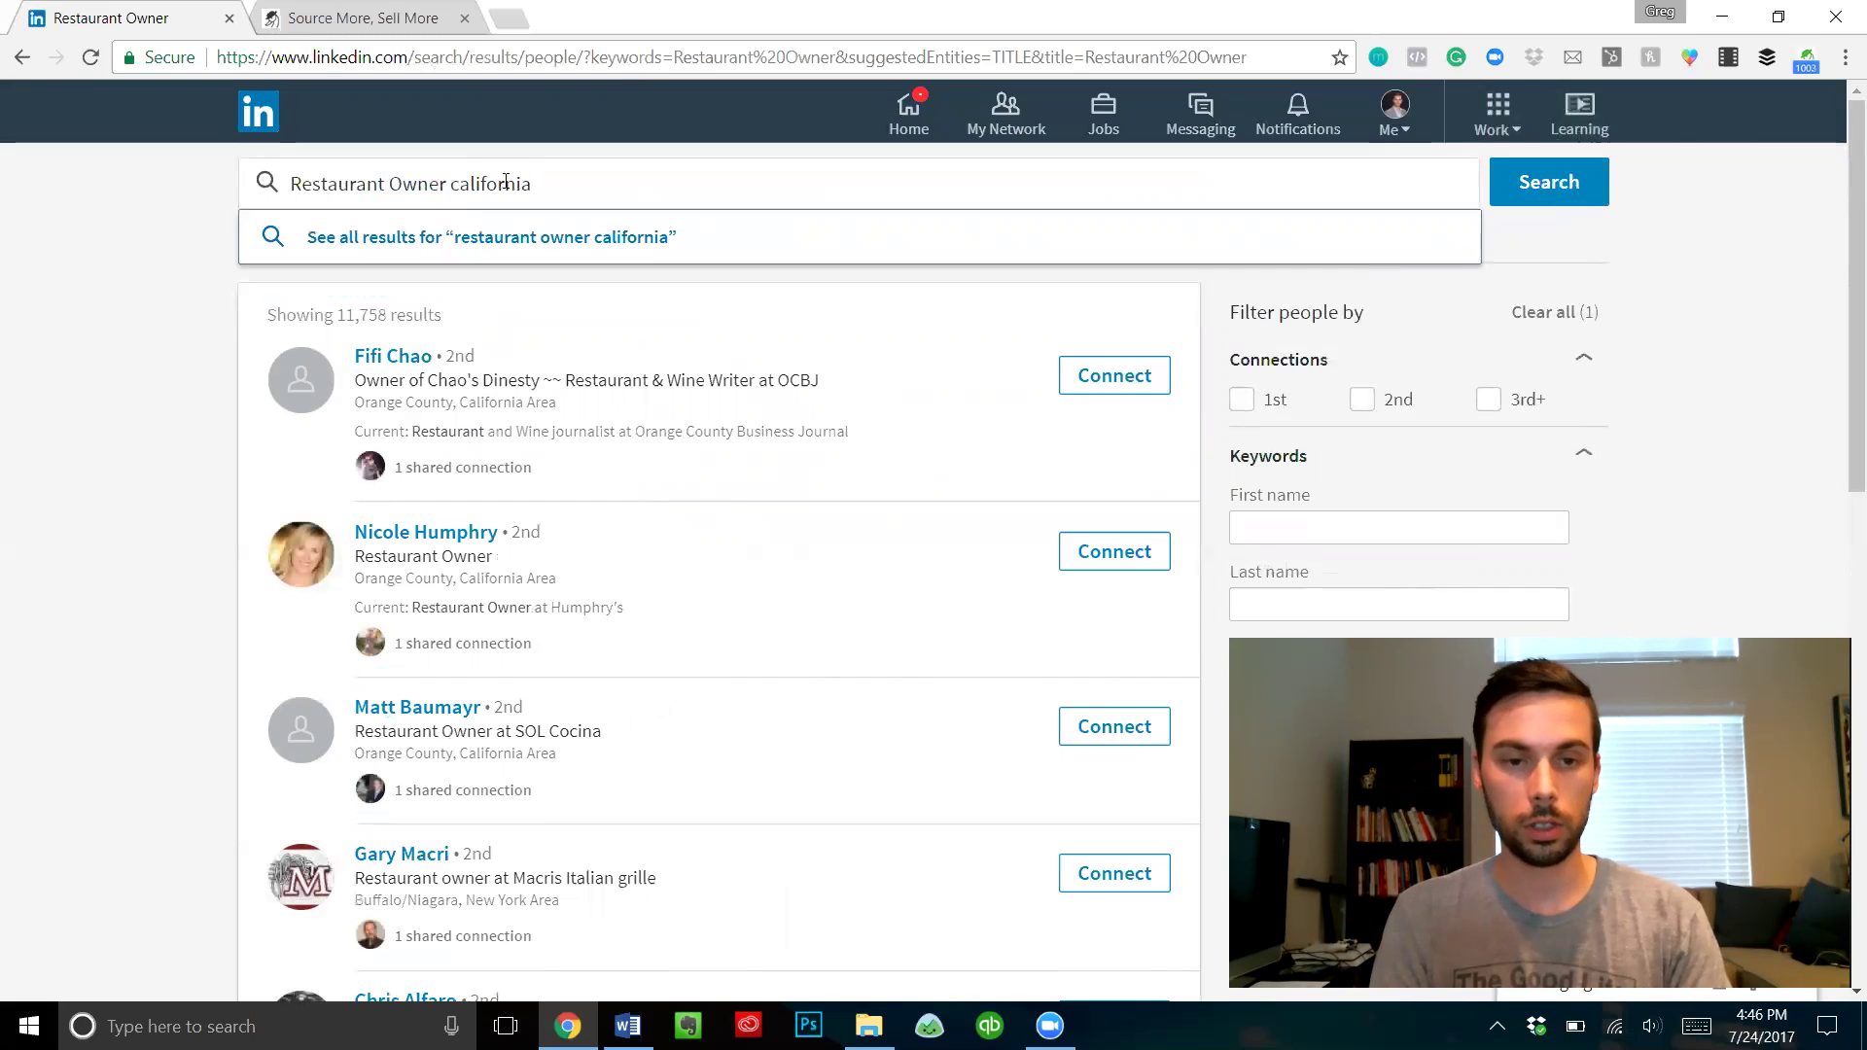
key("Return")
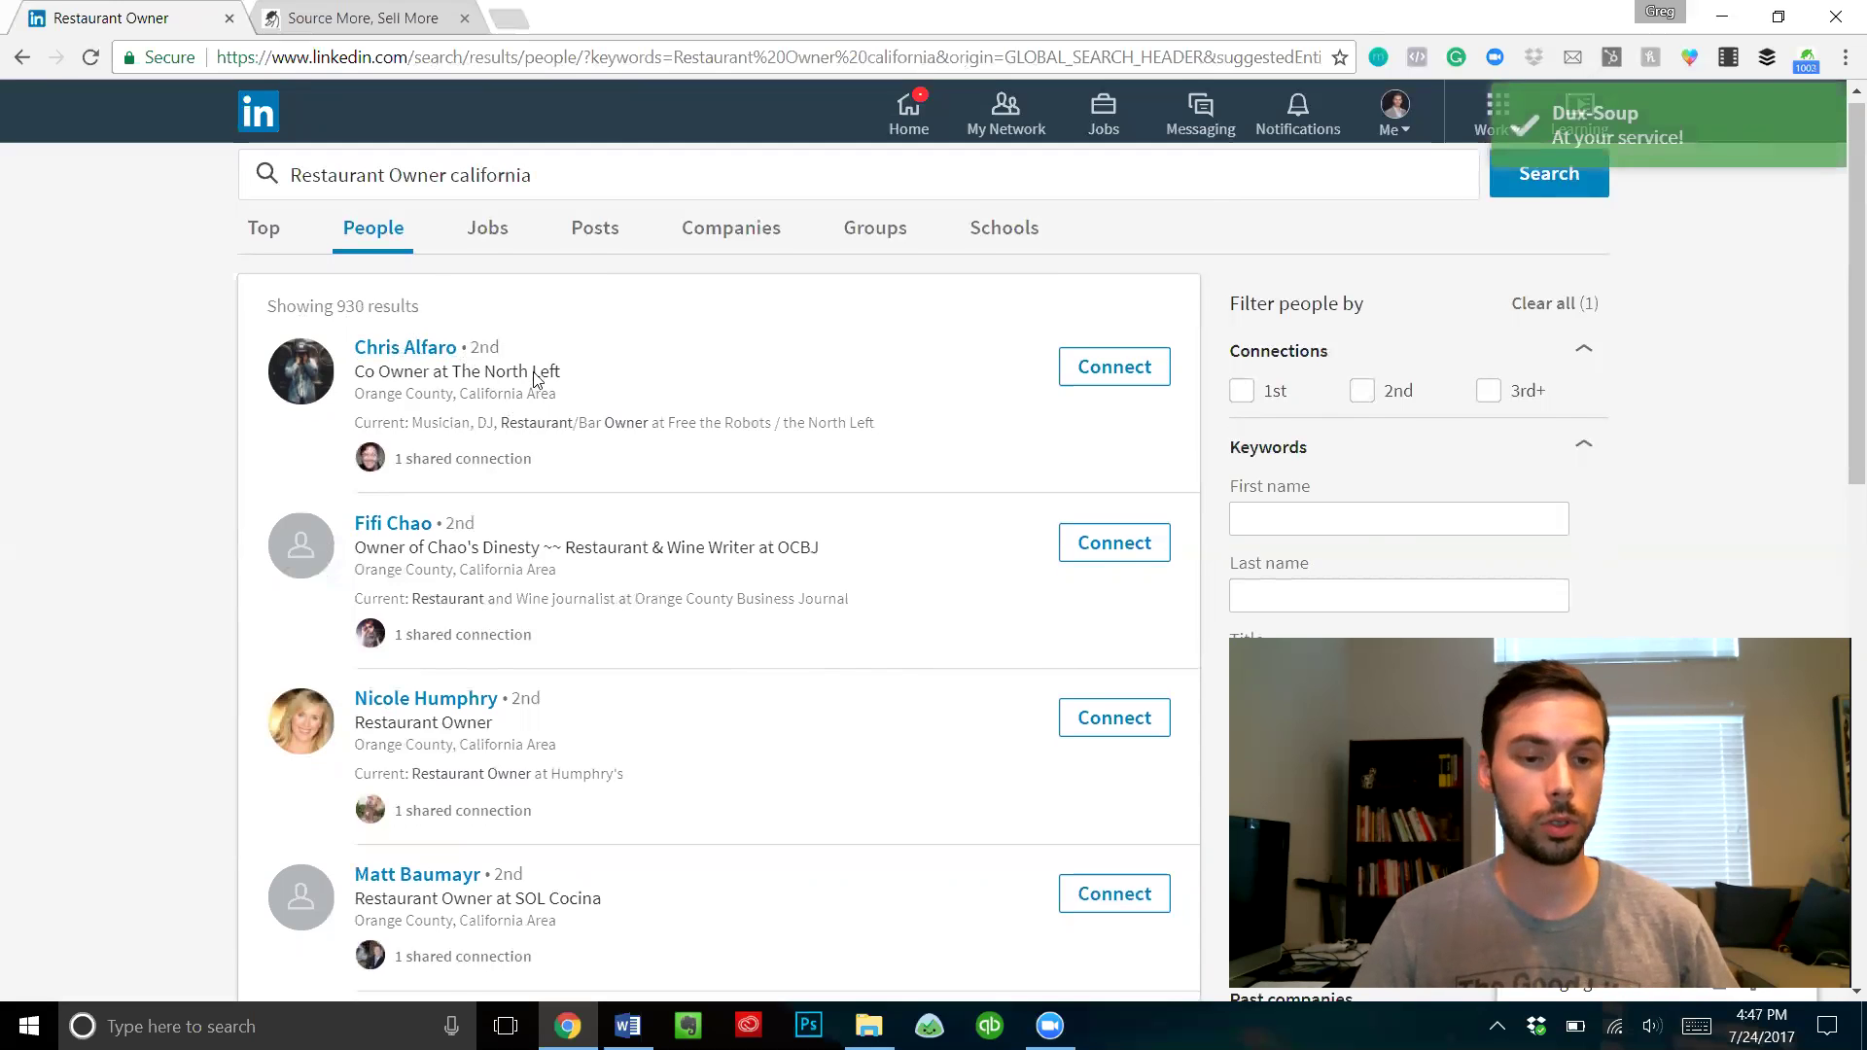
scroll(530, 350, "down", 6)
scroll(523, 345, "down", 6)
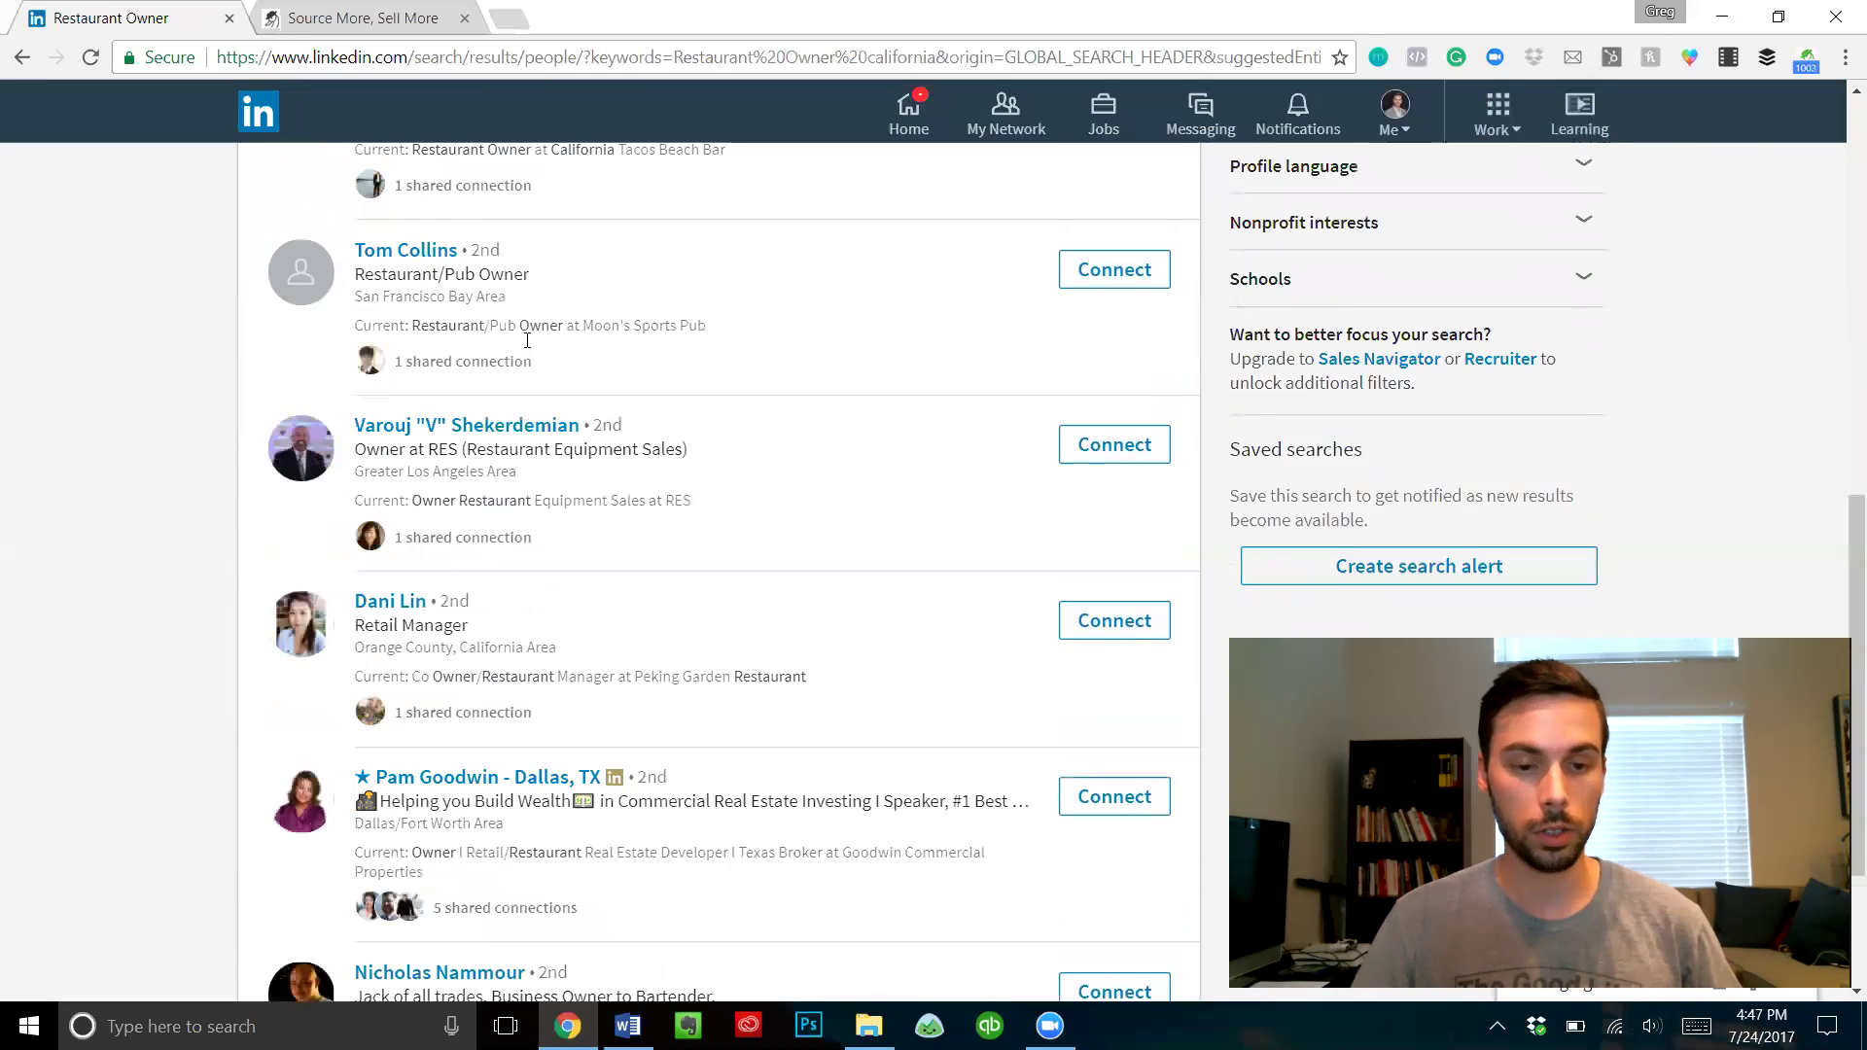
scroll(525, 356, "up", 6)
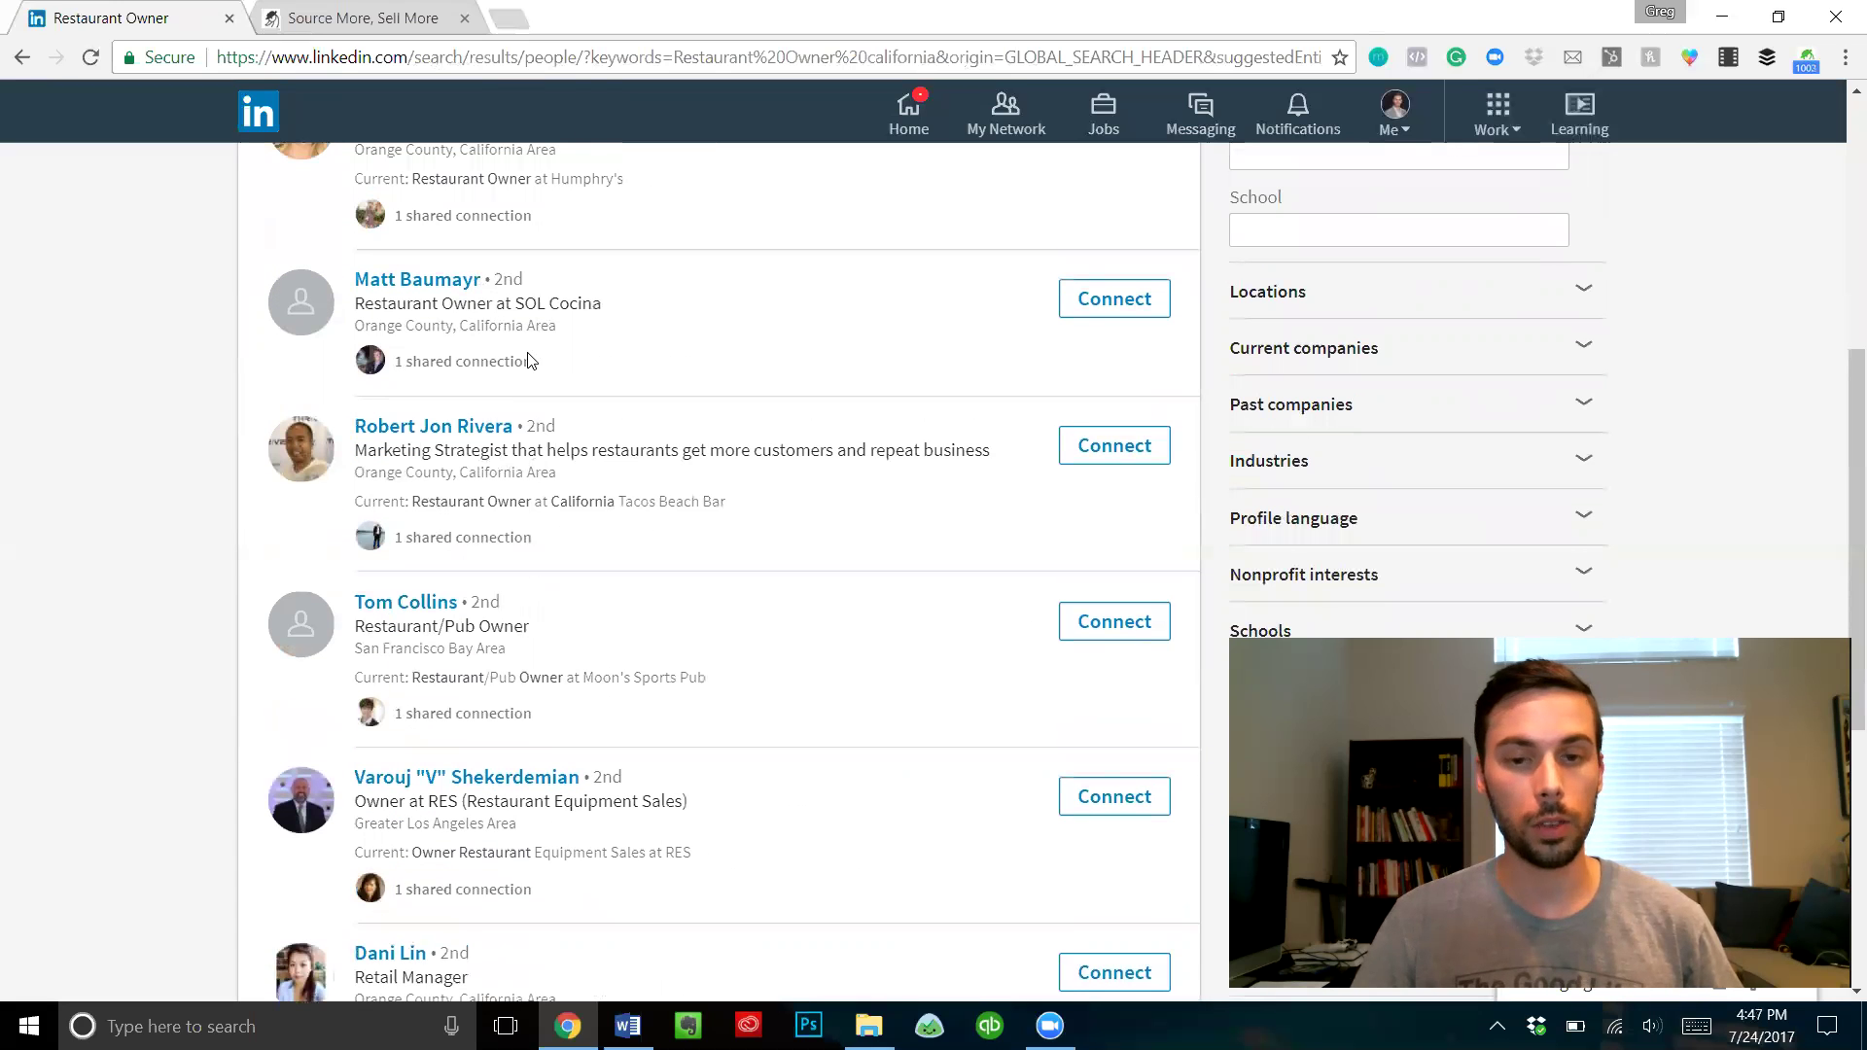
scroll(530, 361, "up", 6)
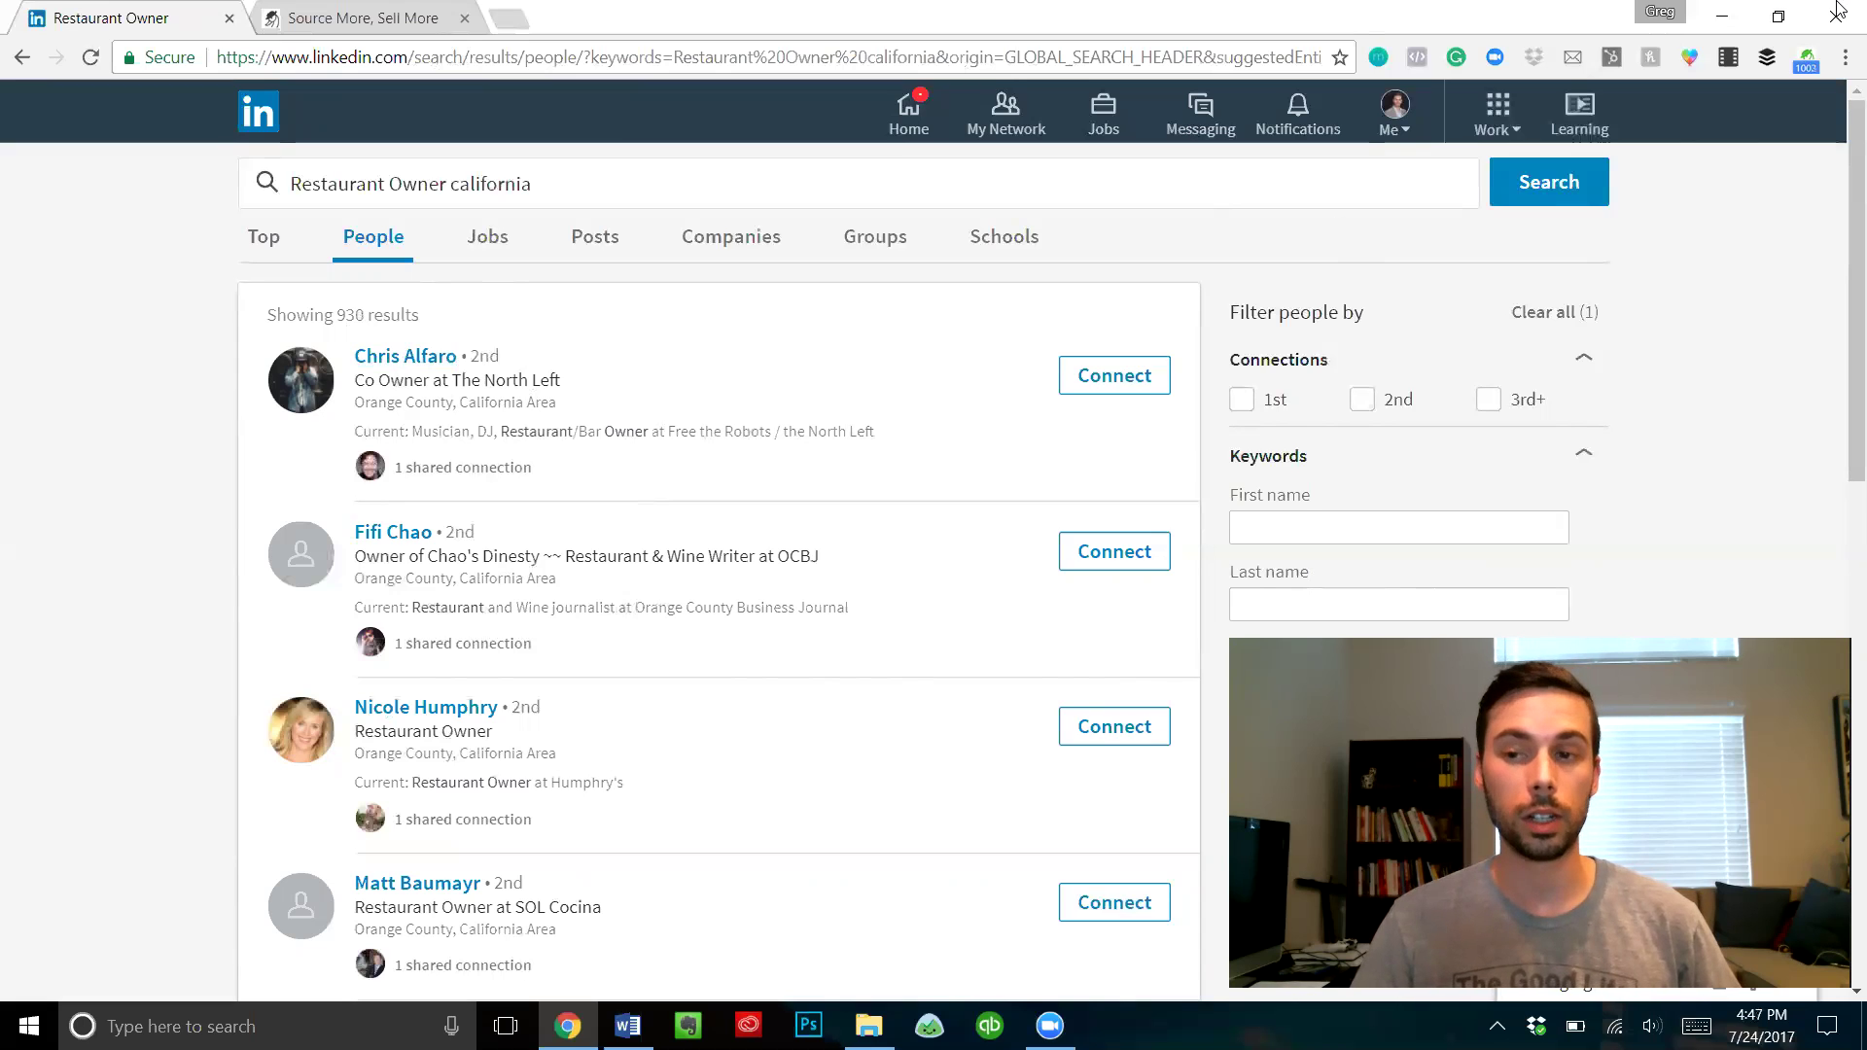
Start a Dux-Soup auto-visit of the profiles in the search results, accepting the current settings with the email address lookup.
left_click(1806, 59)
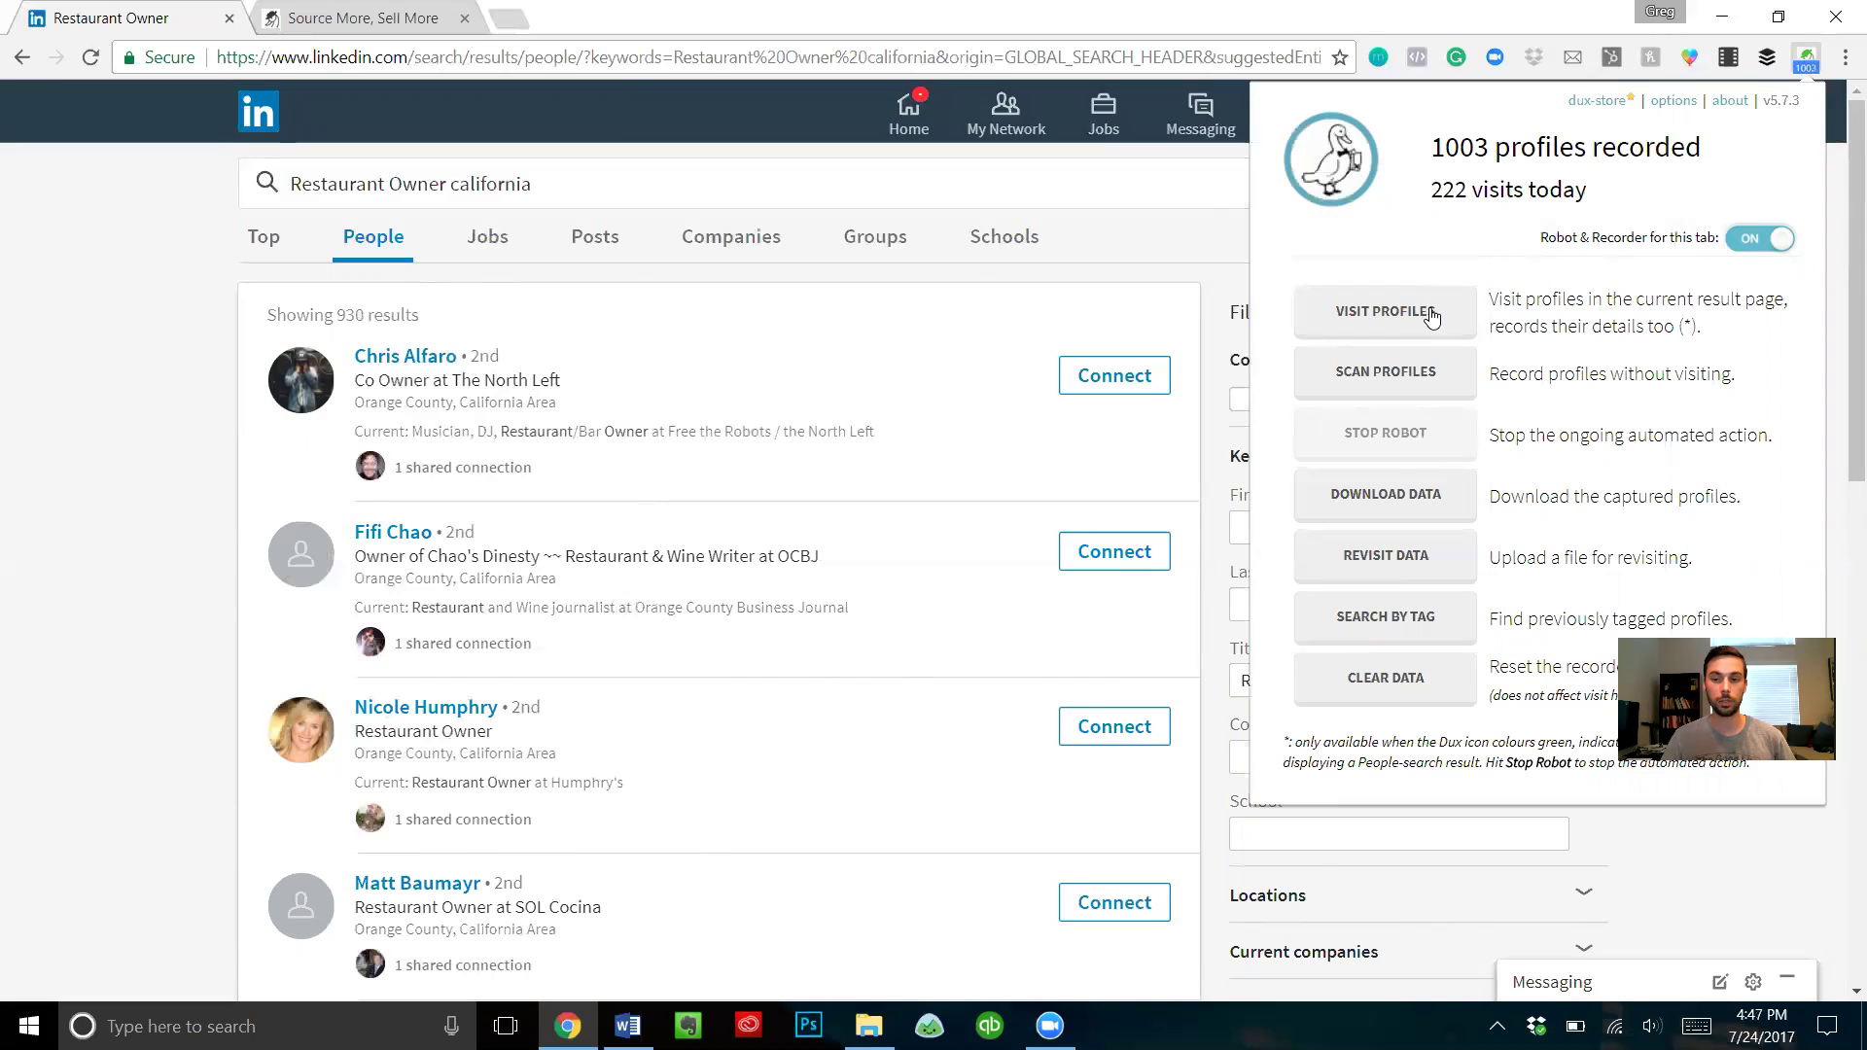
left_click(1431, 314)
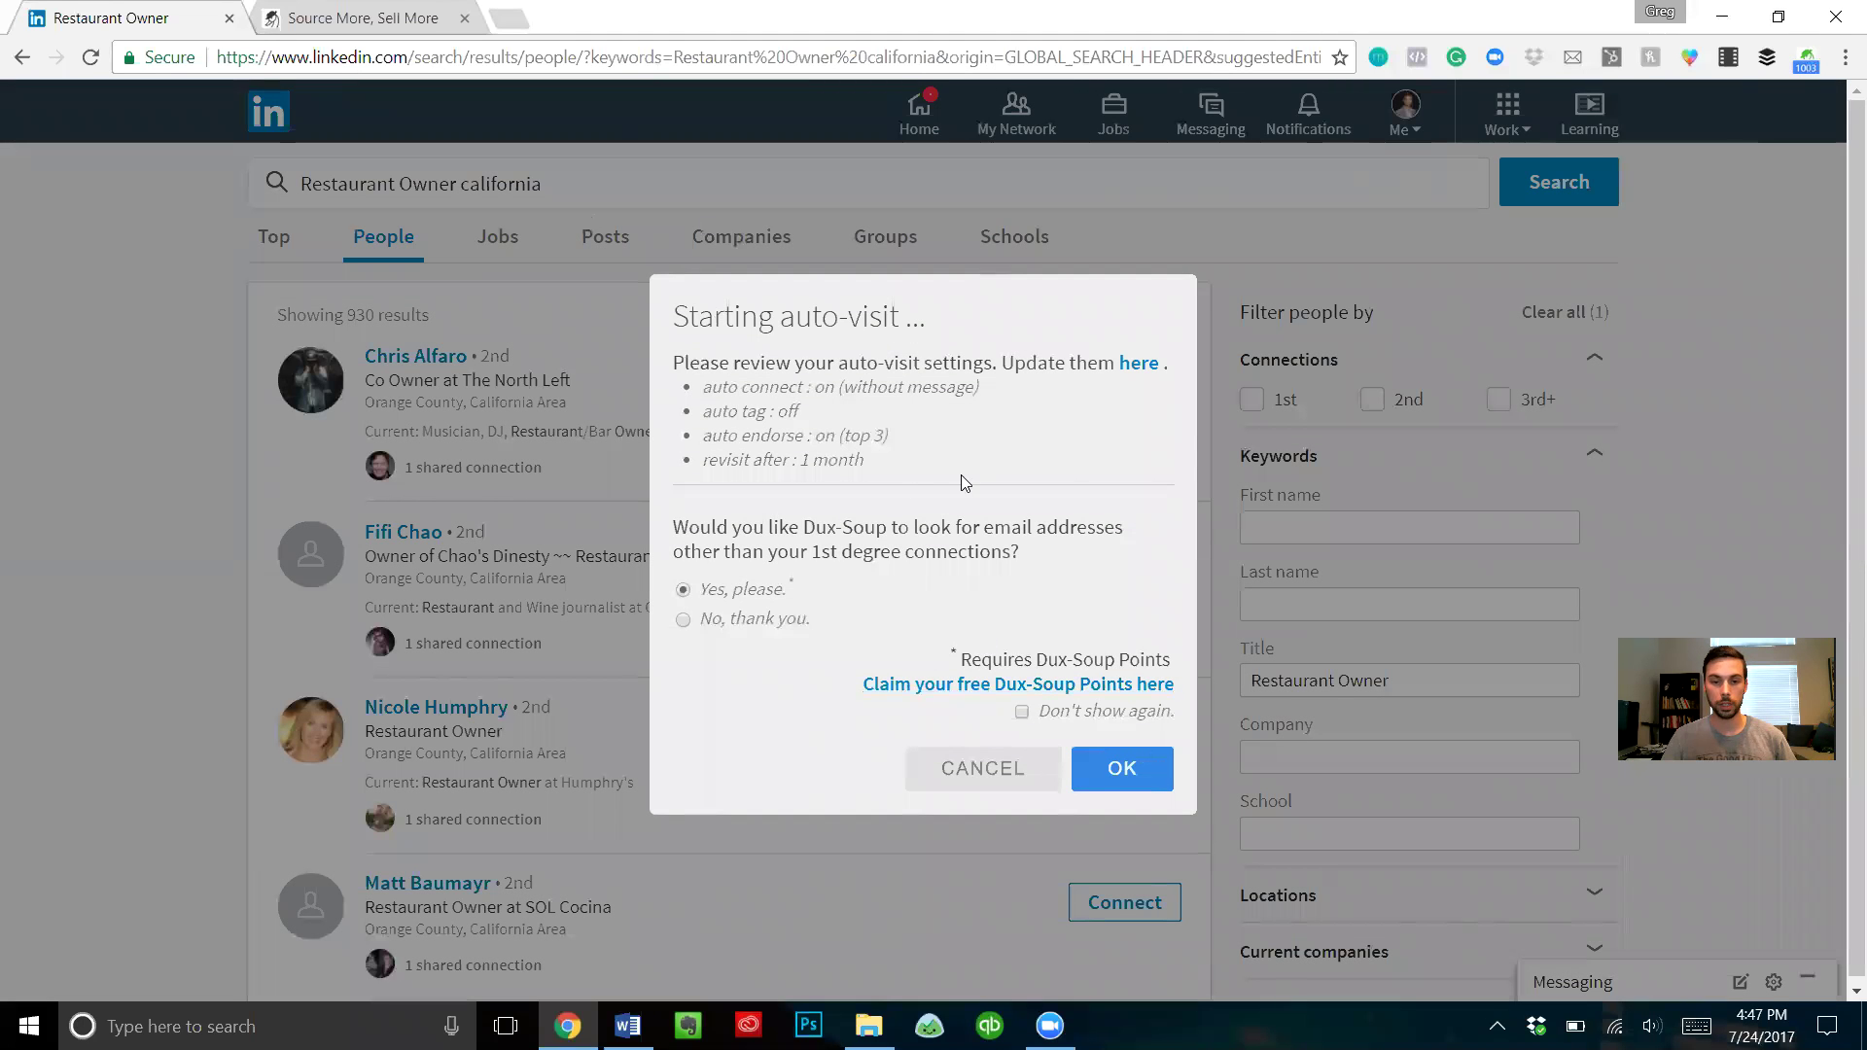
left_click(1143, 778)
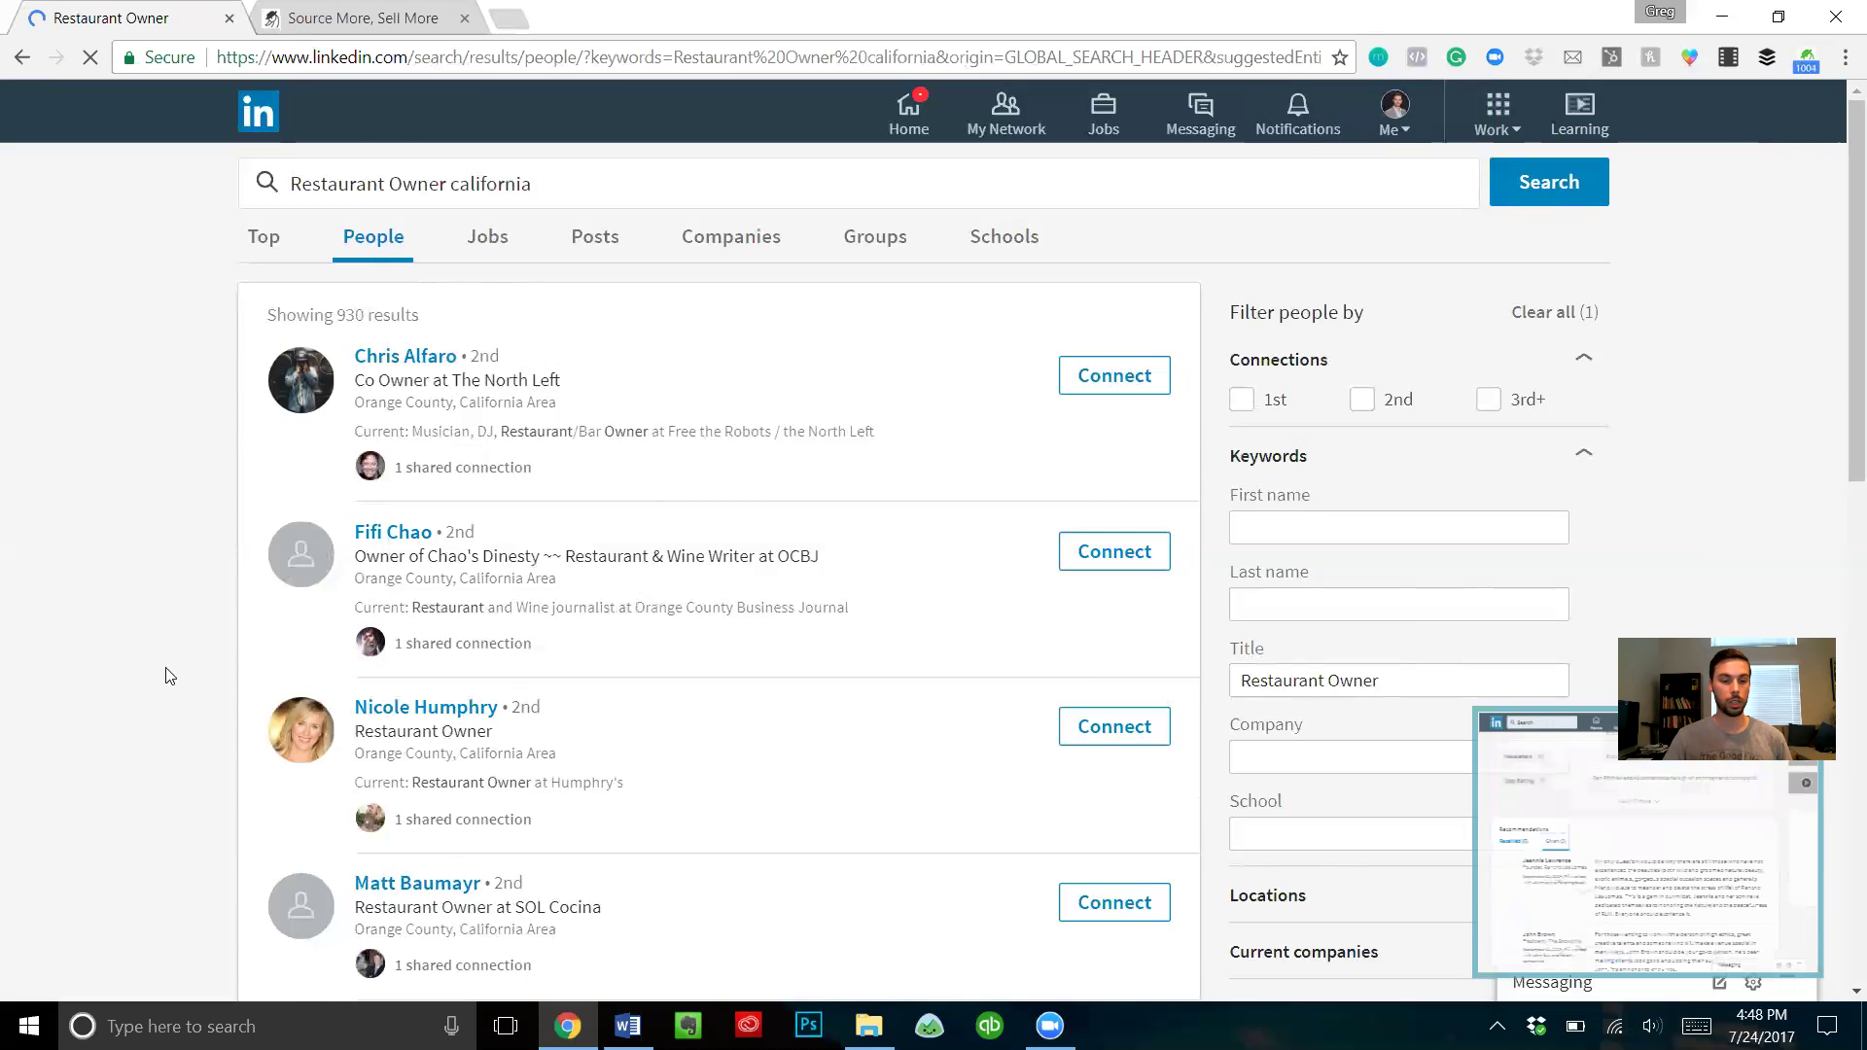
scroll(170, 676, "down", 10)
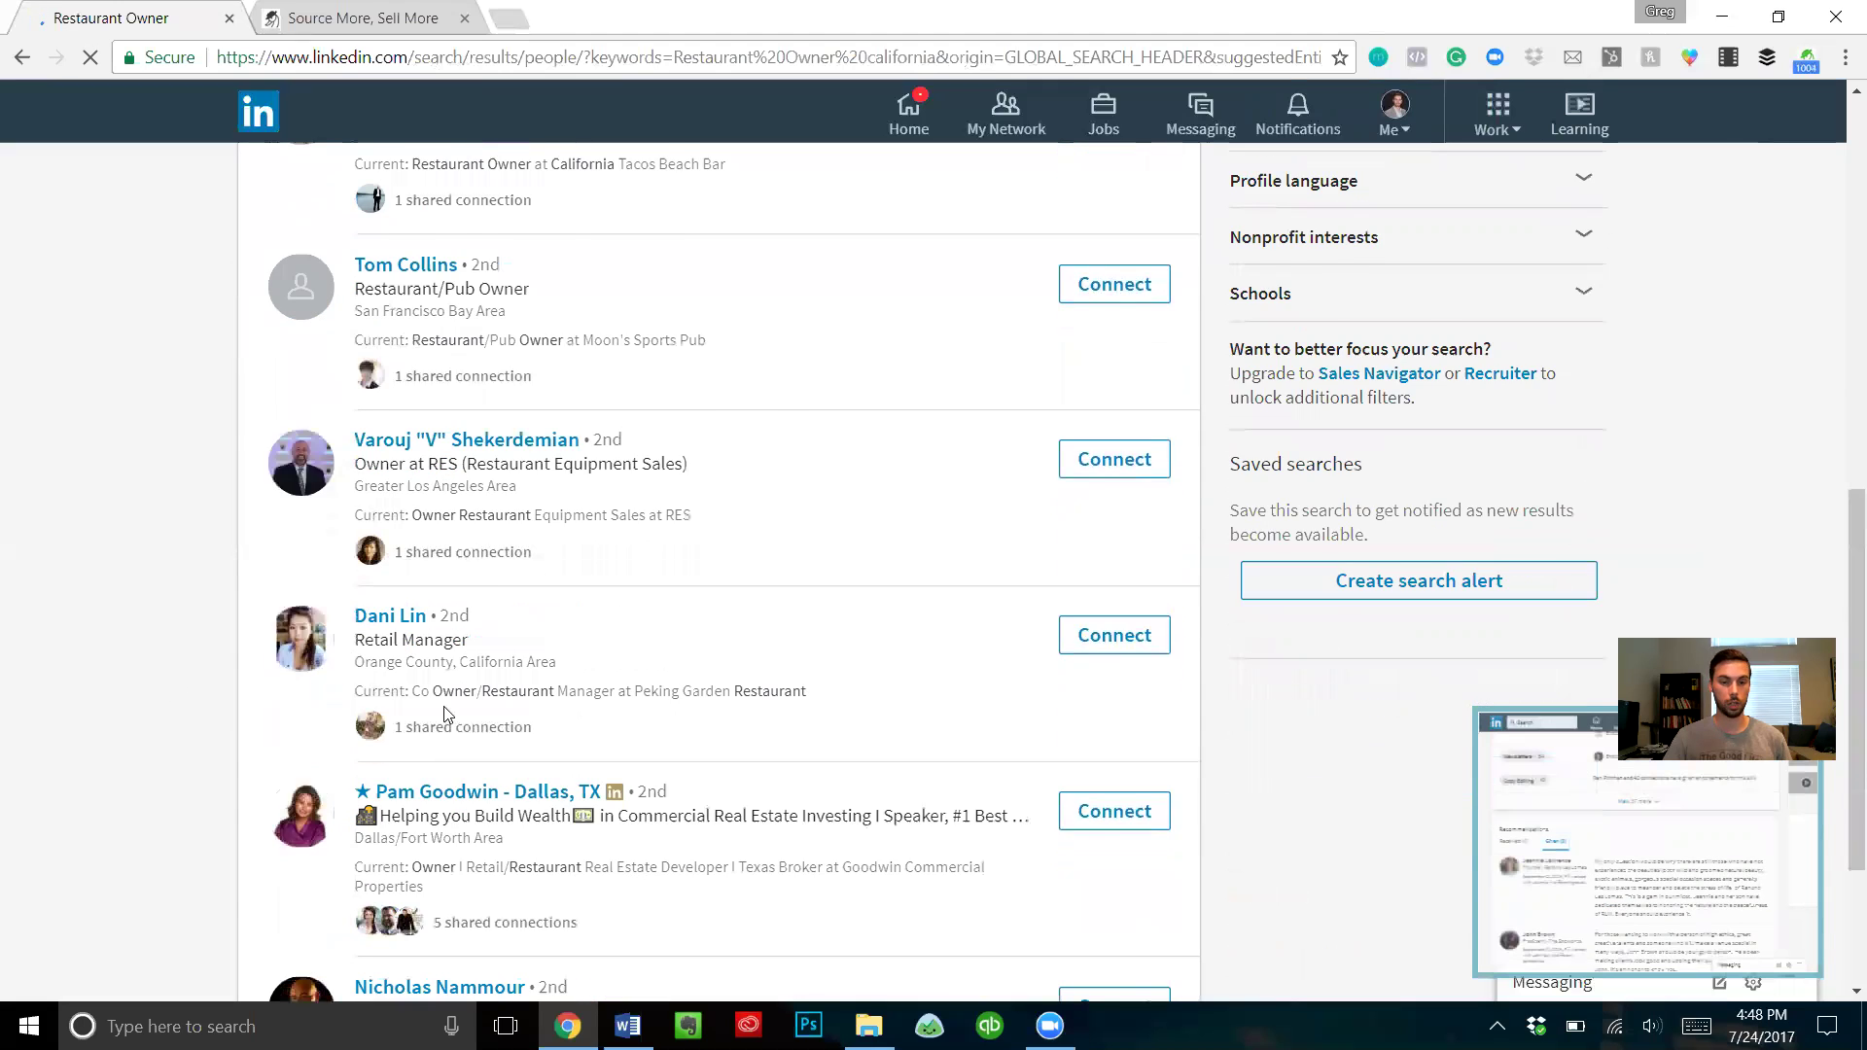
scroll(443, 715, "down", 3)
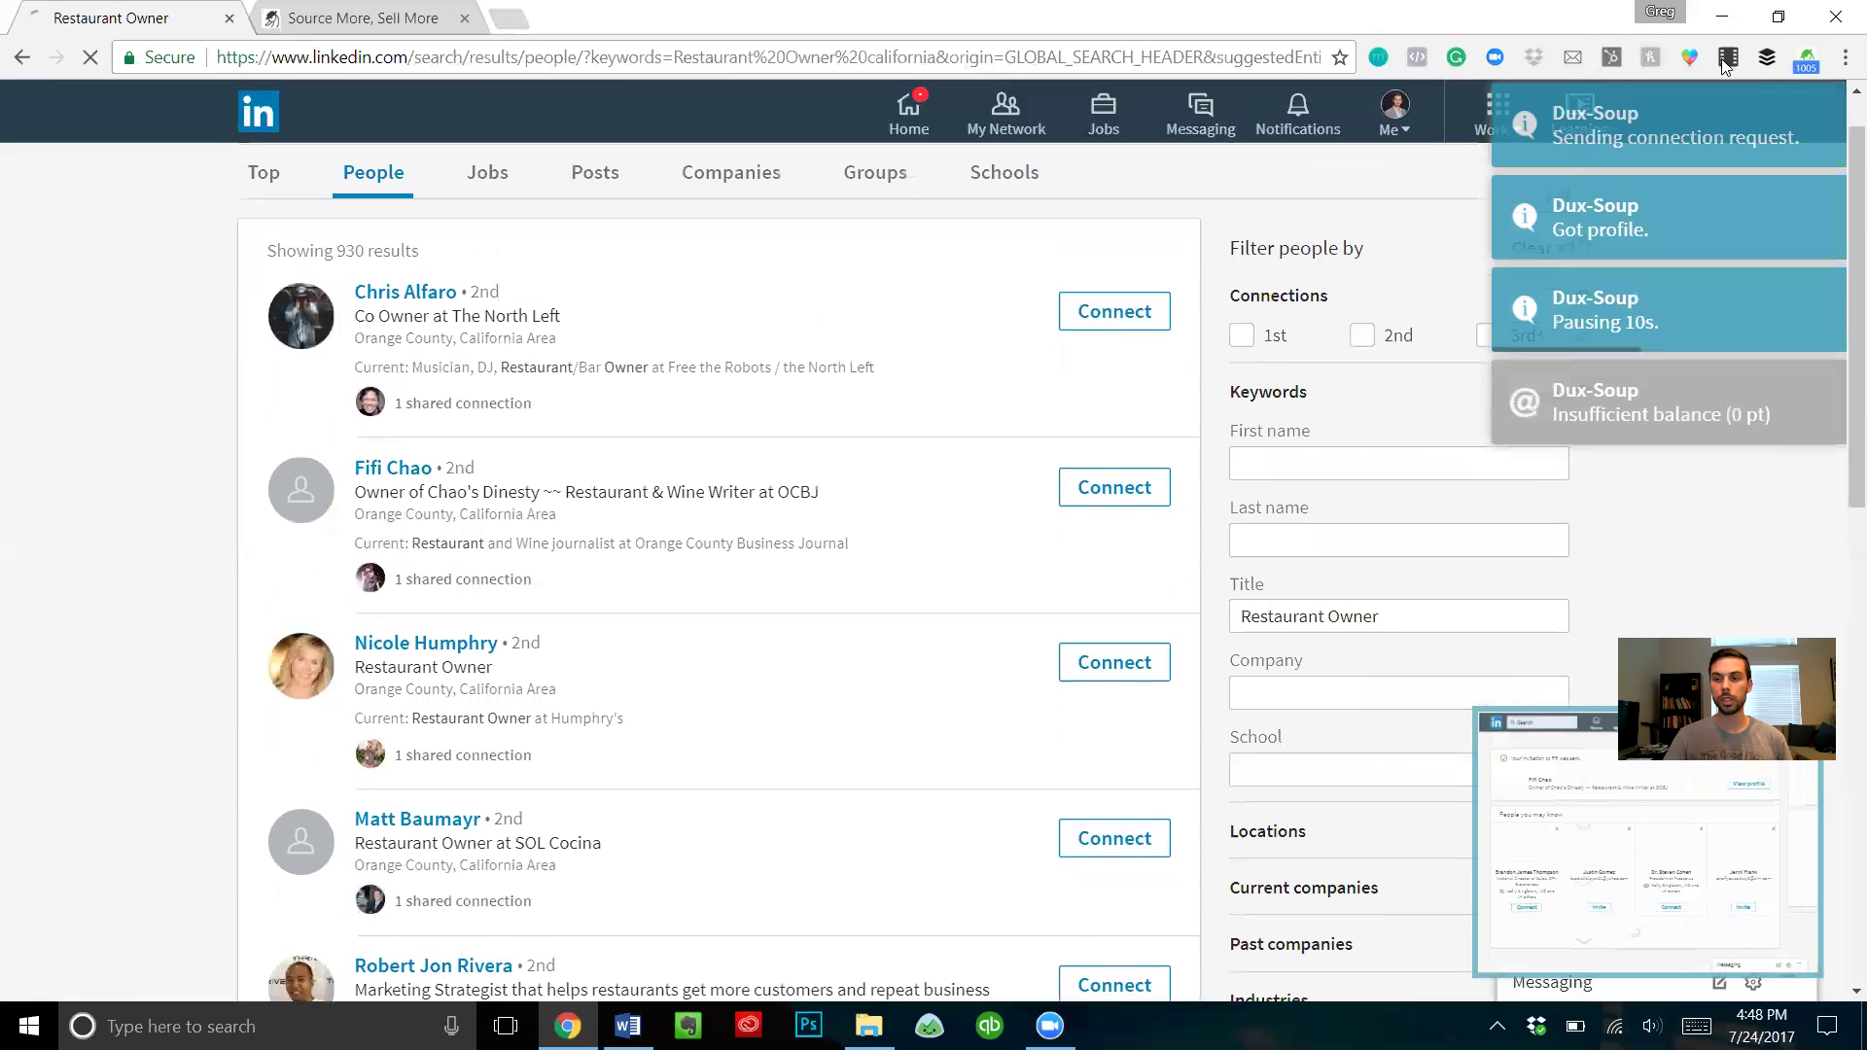
Review the Dux-Soup extension's robot and data controls while the auto-visit runs, and close them again.
left_click(1806, 59)
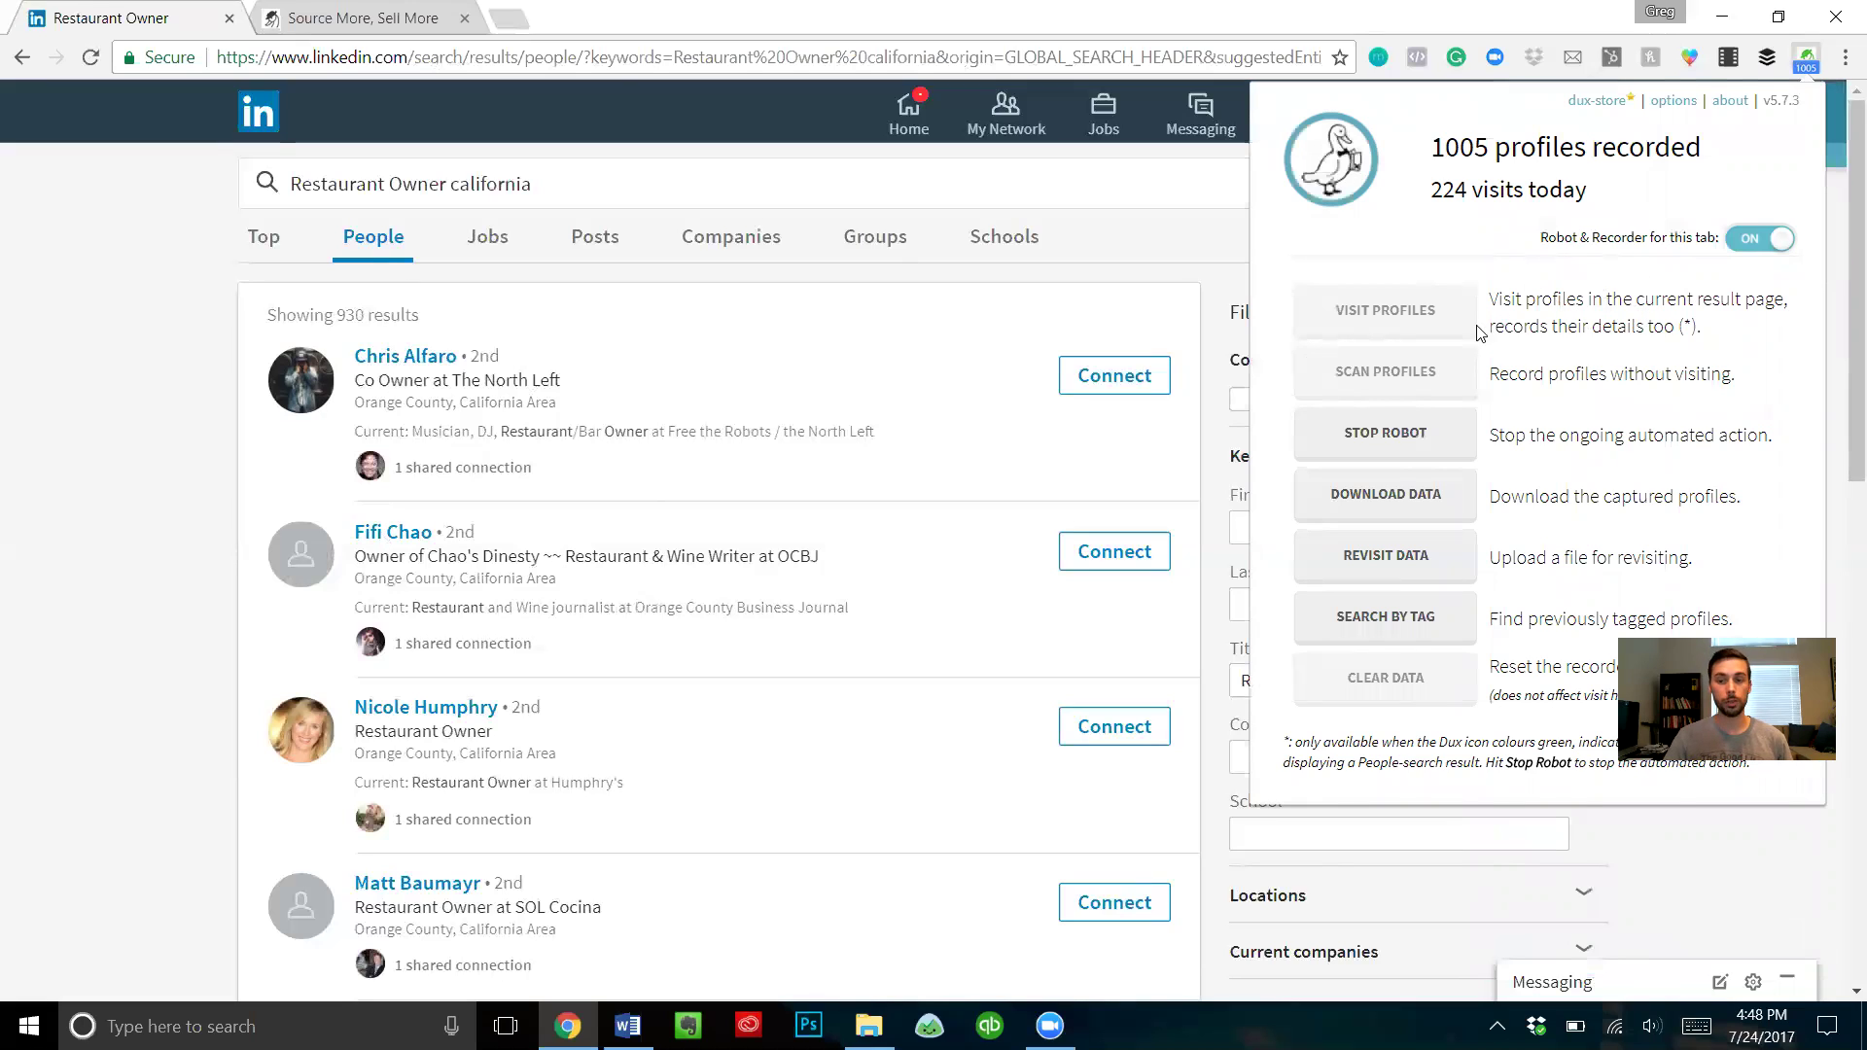
left_click(1364, 311)
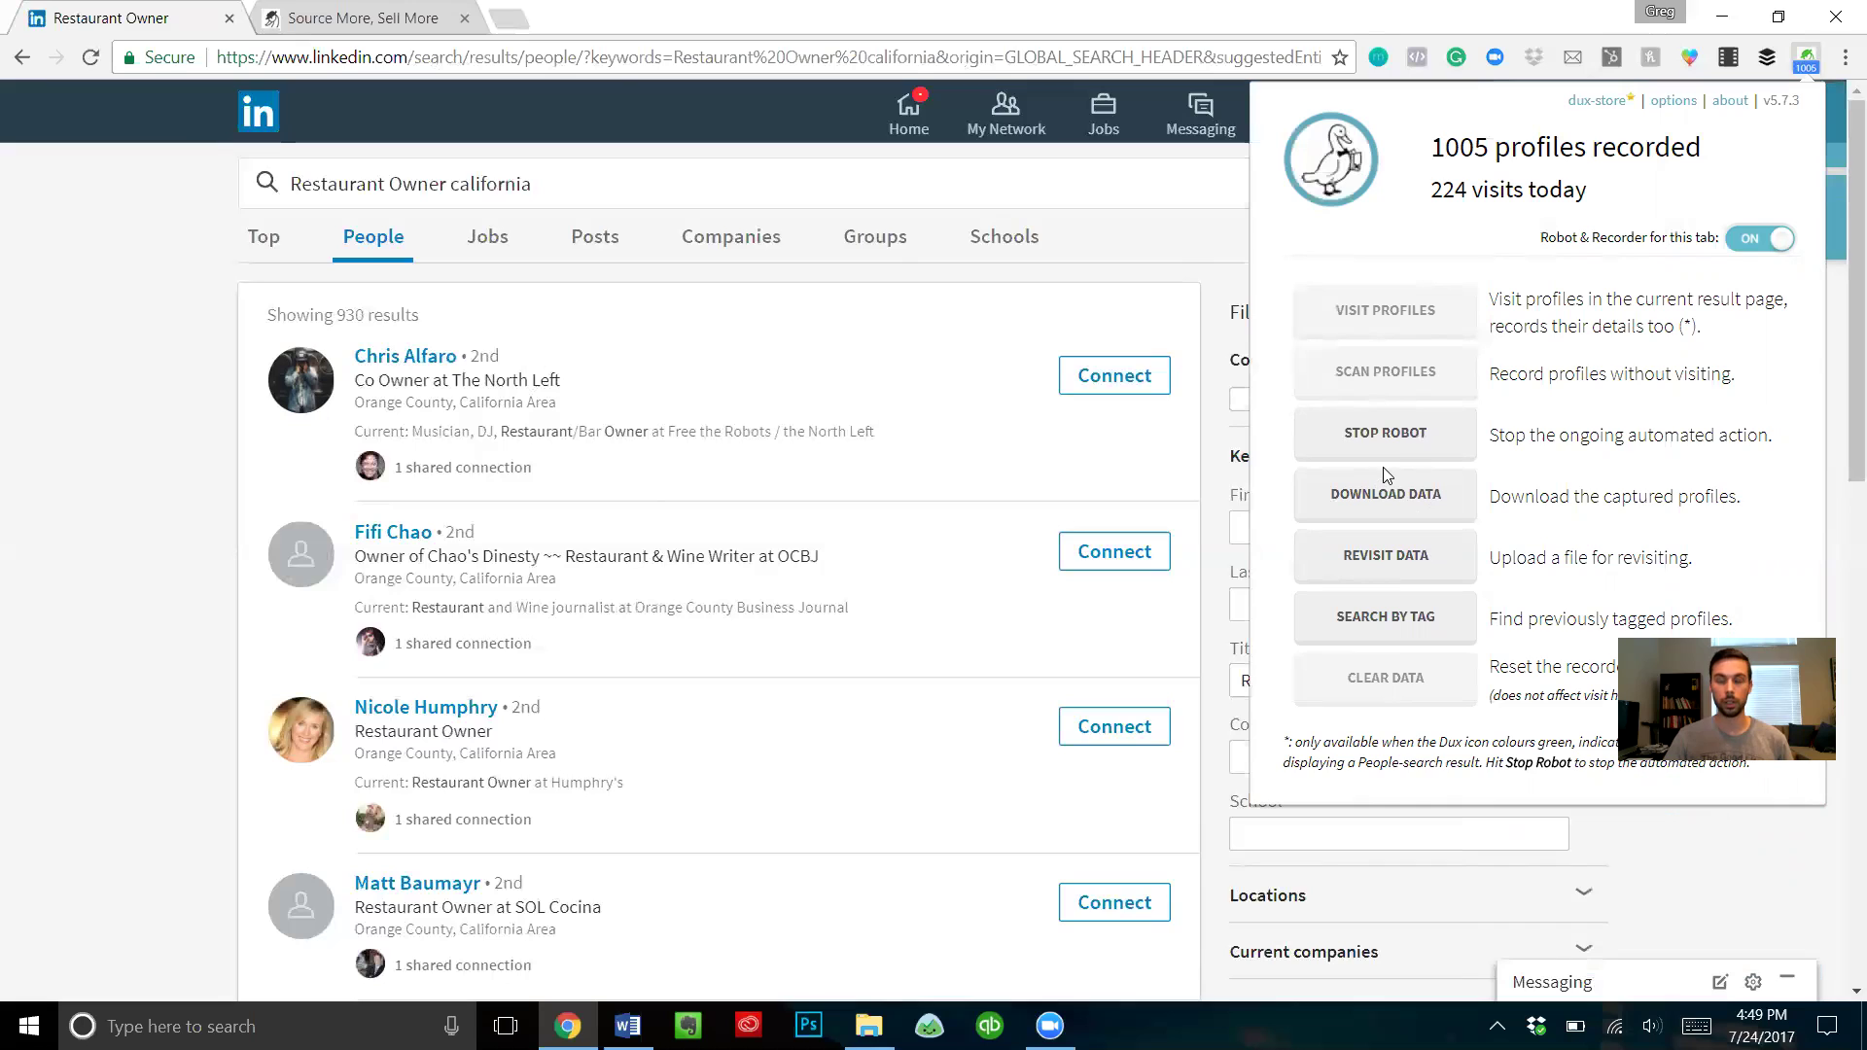
left_click(970, 283)
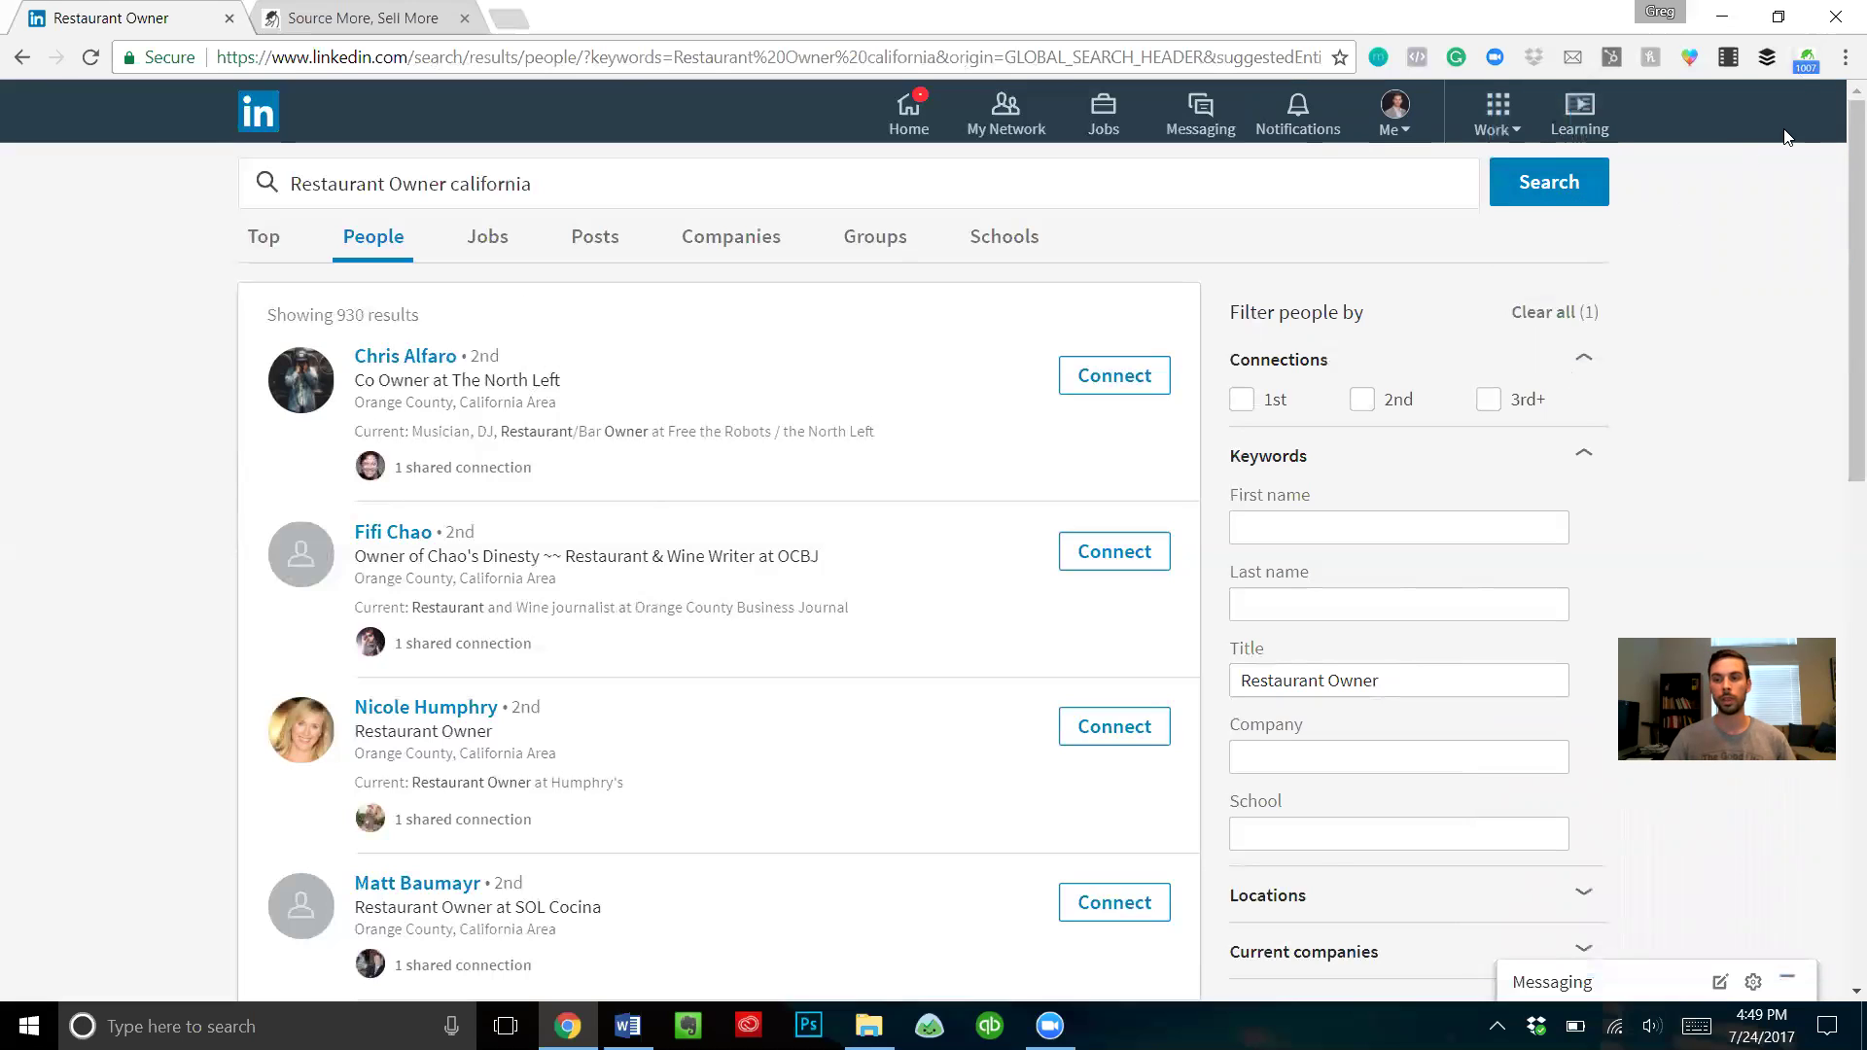
Open the Dux-Soup options page with the automation and skipping settings.
left_click(1806, 56)
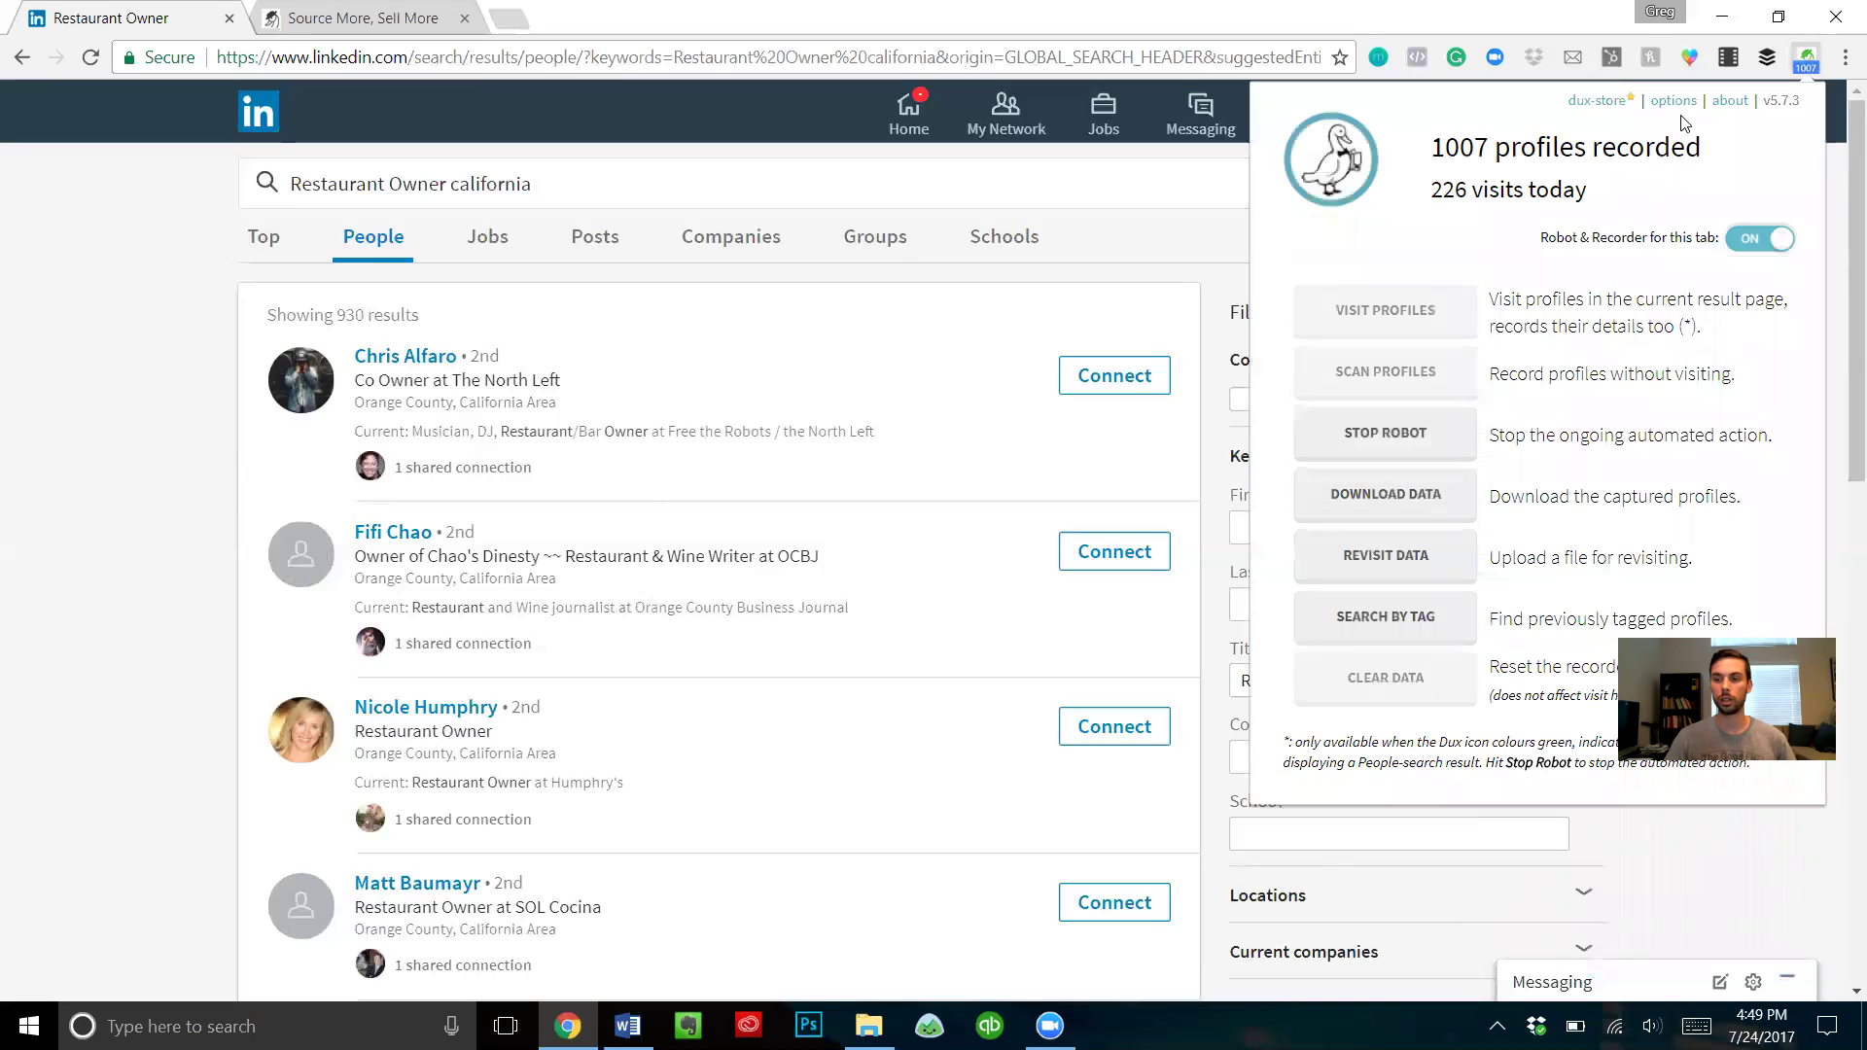
left_click(1673, 101)
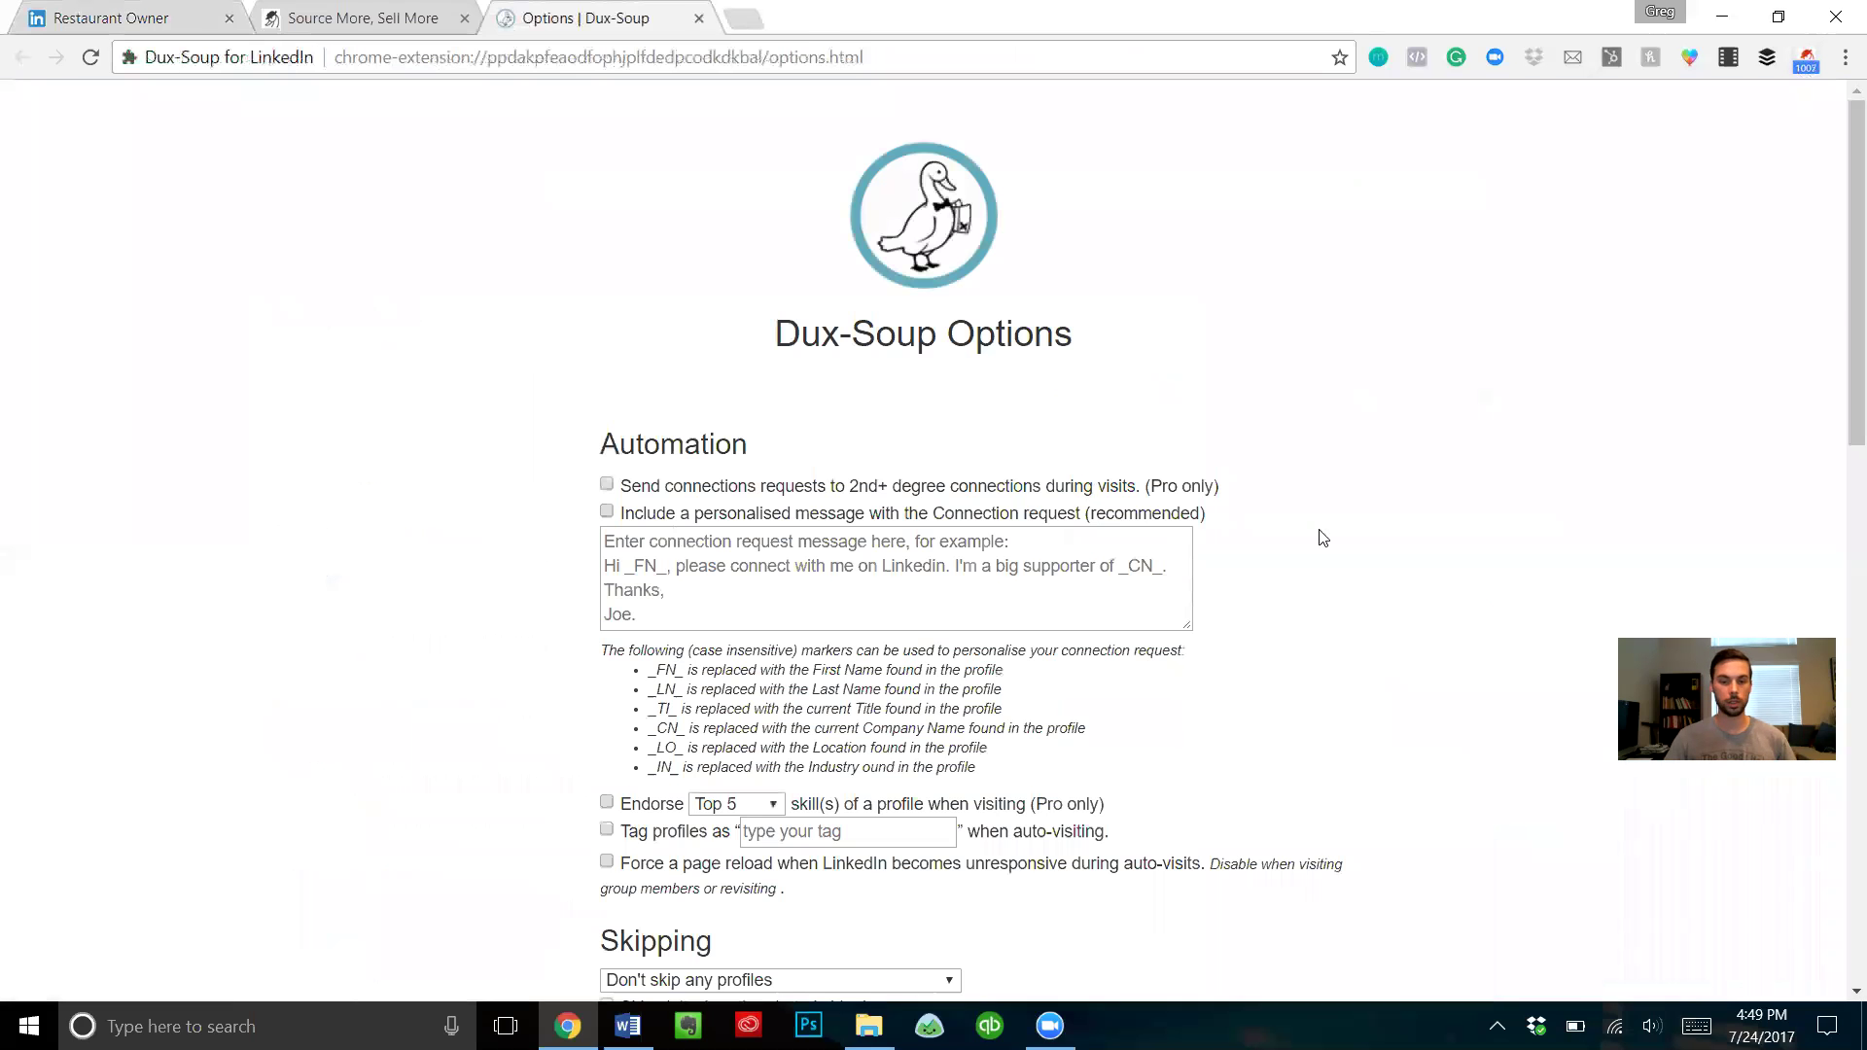
Review the skipping, display, download and daily limit options, and keep the visiting speed at "Slow : under 200 per hour".
scroll(603, 739, "down", 5)
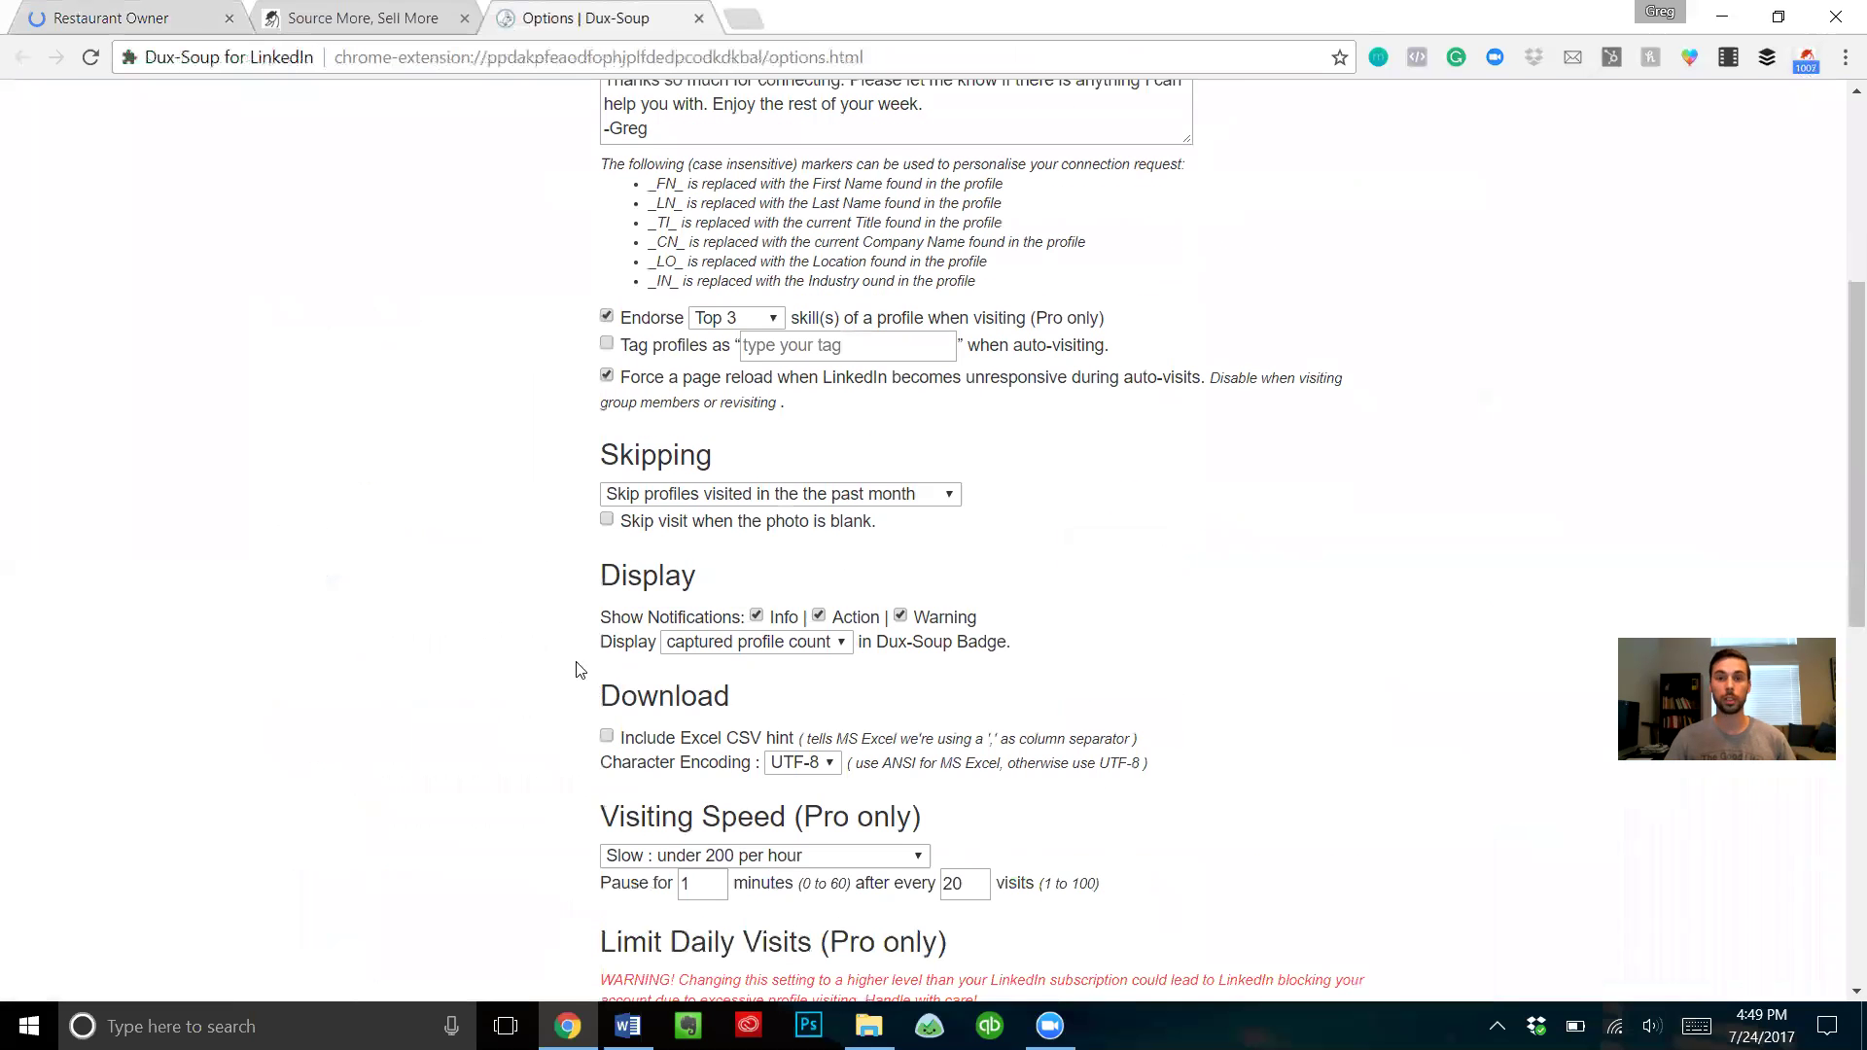
scroll(580, 669, "down", 1)
scroll(575, 659, "down", 2)
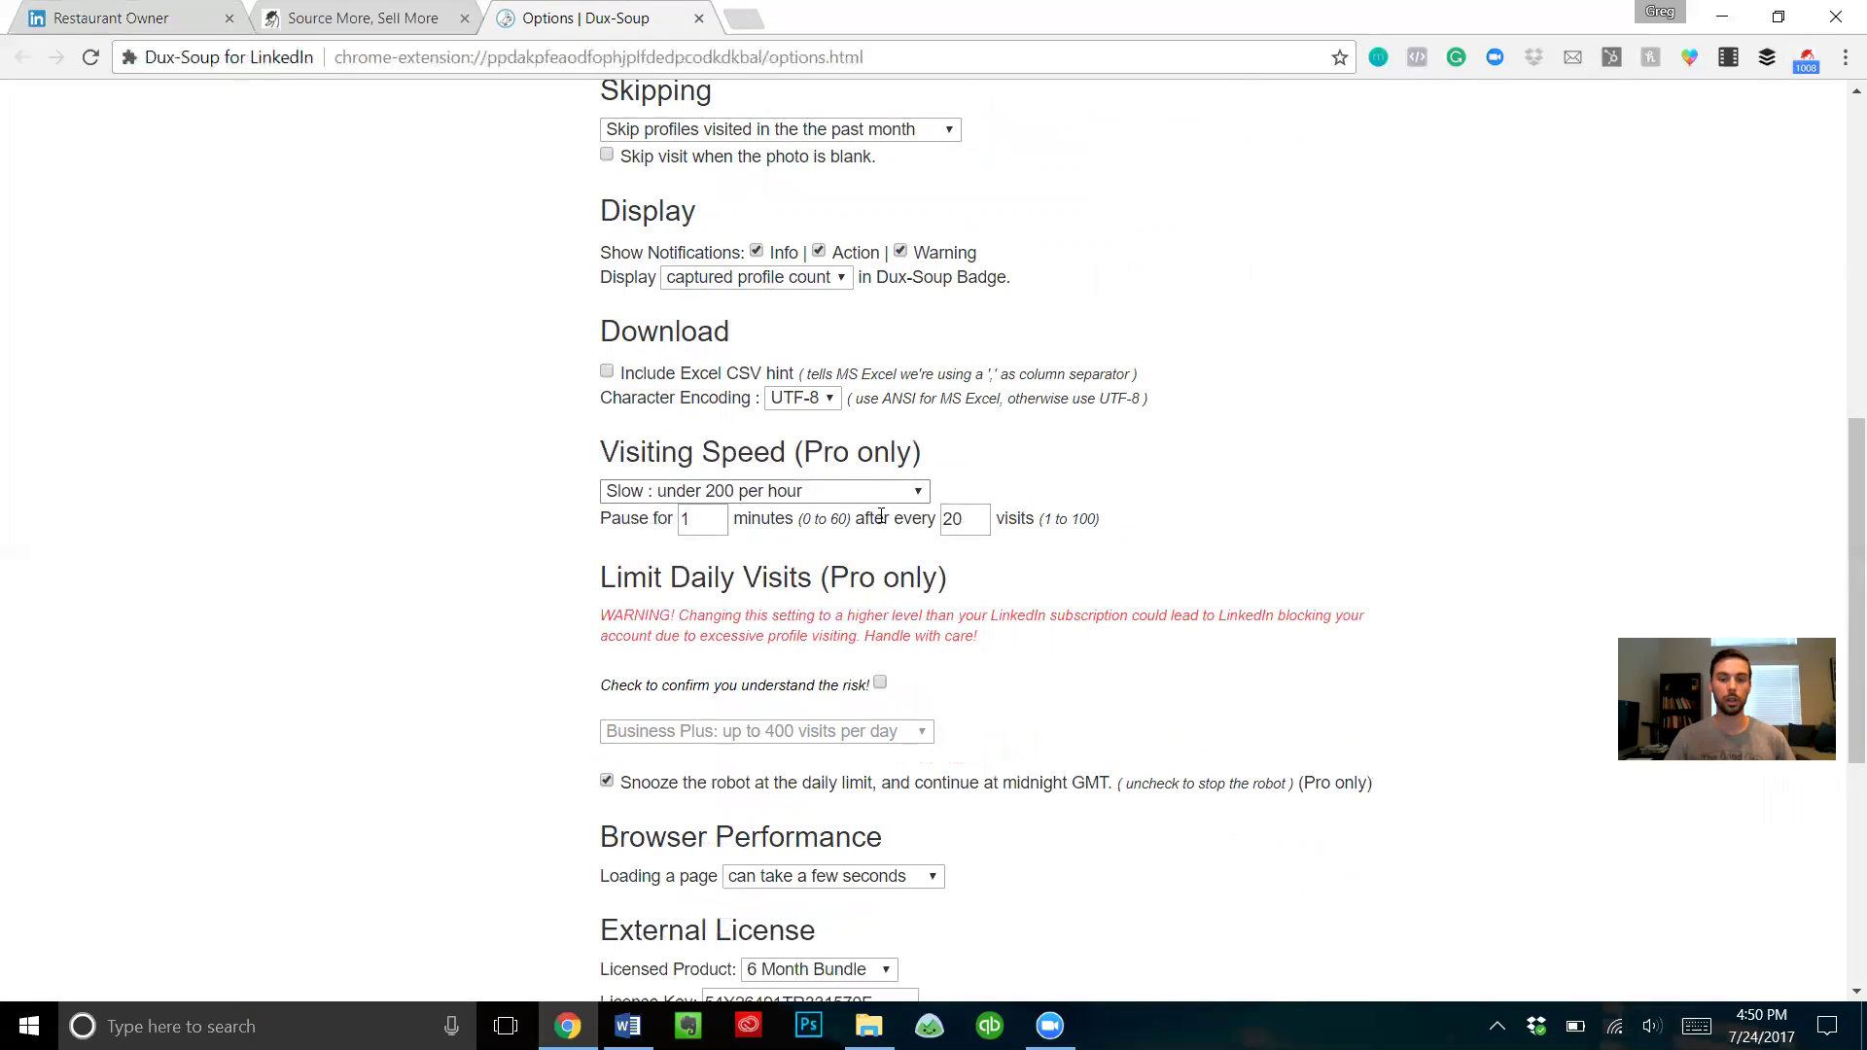
scroll(881, 516, "down", 1)
left_click(852, 374)
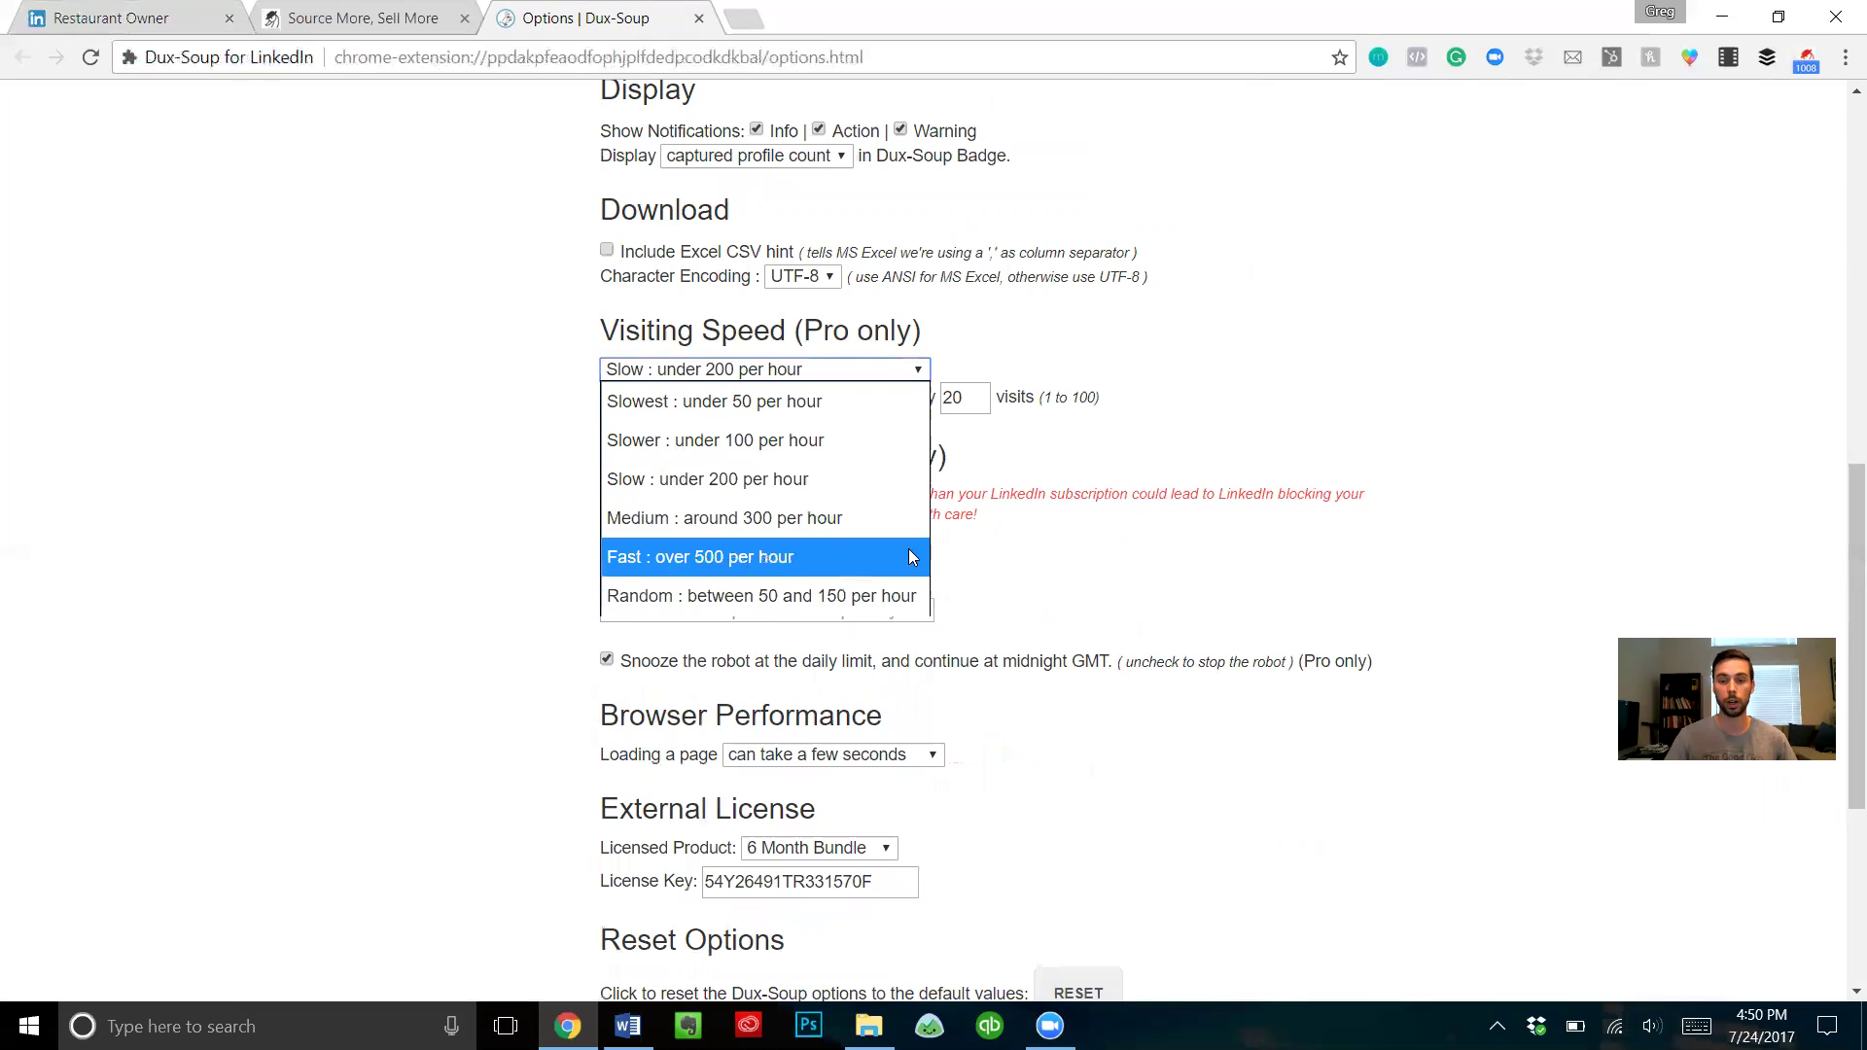
left_click(876, 482)
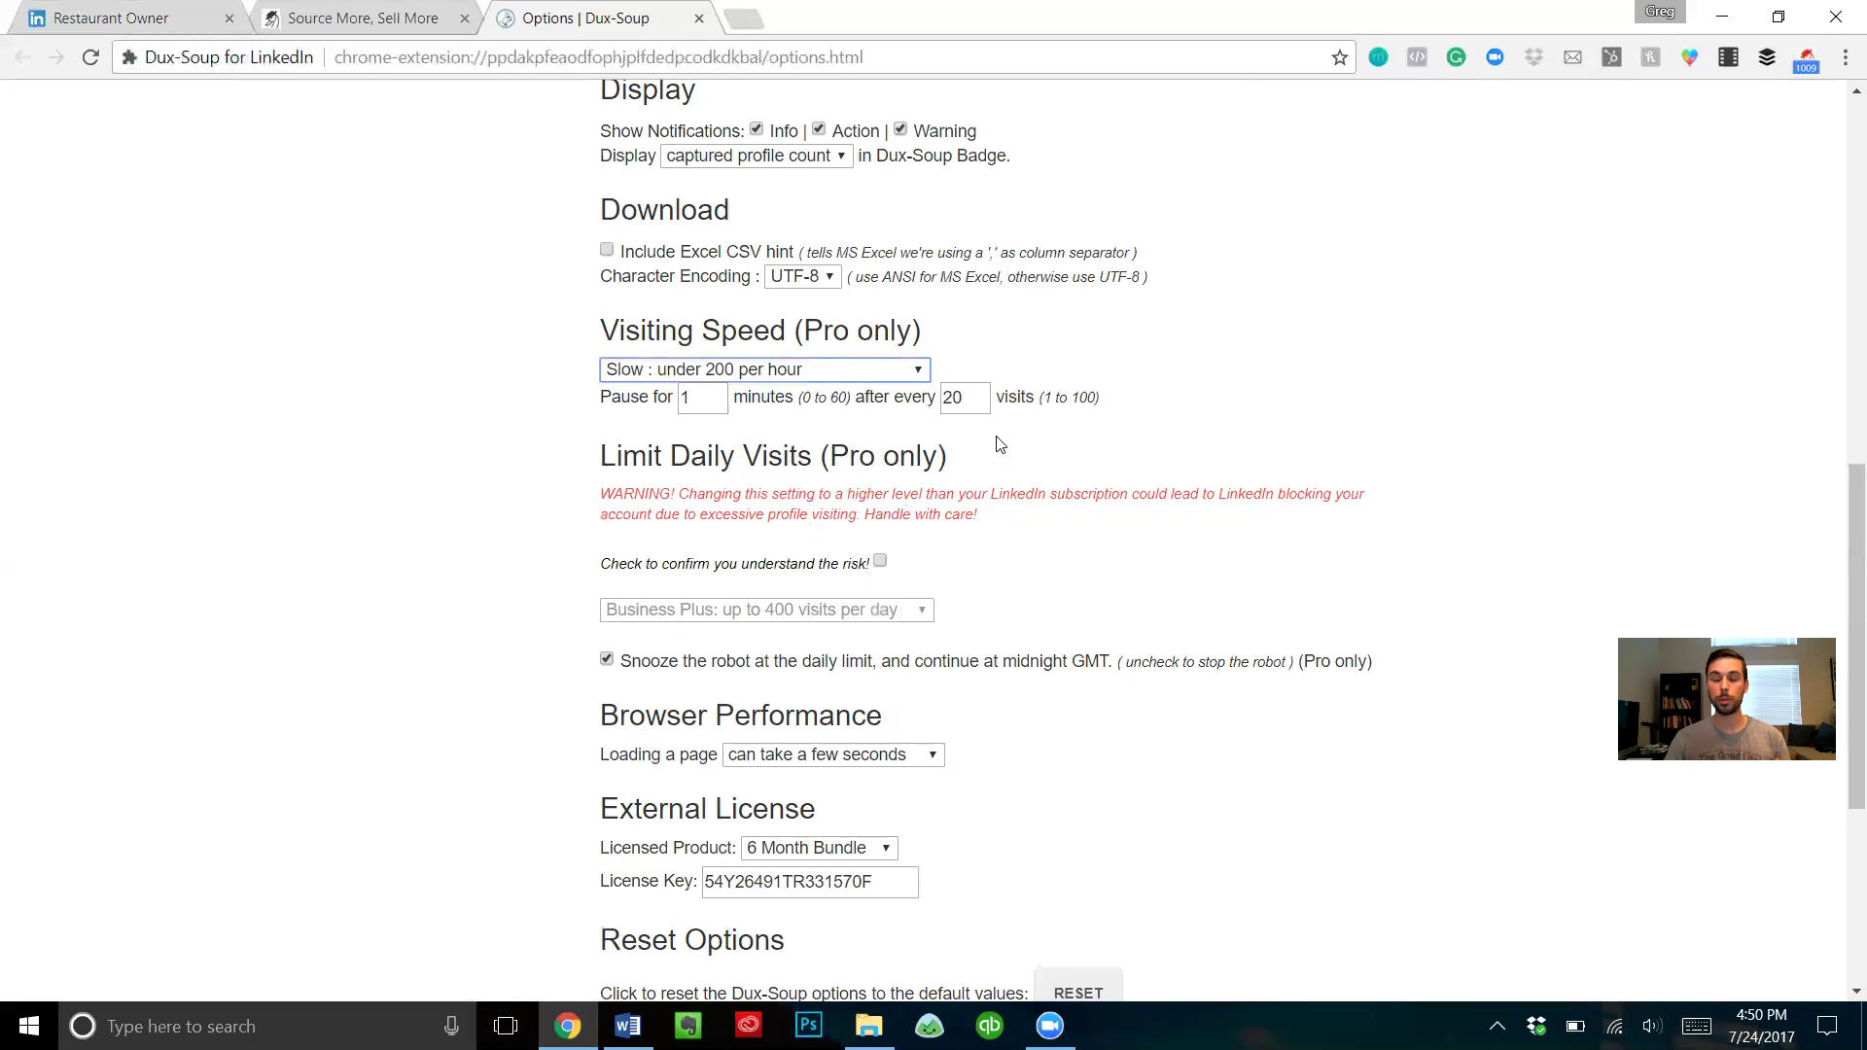
Return to the LinkedIn search results and stop the running Dux-Soup robot.
left_click(115, 18)
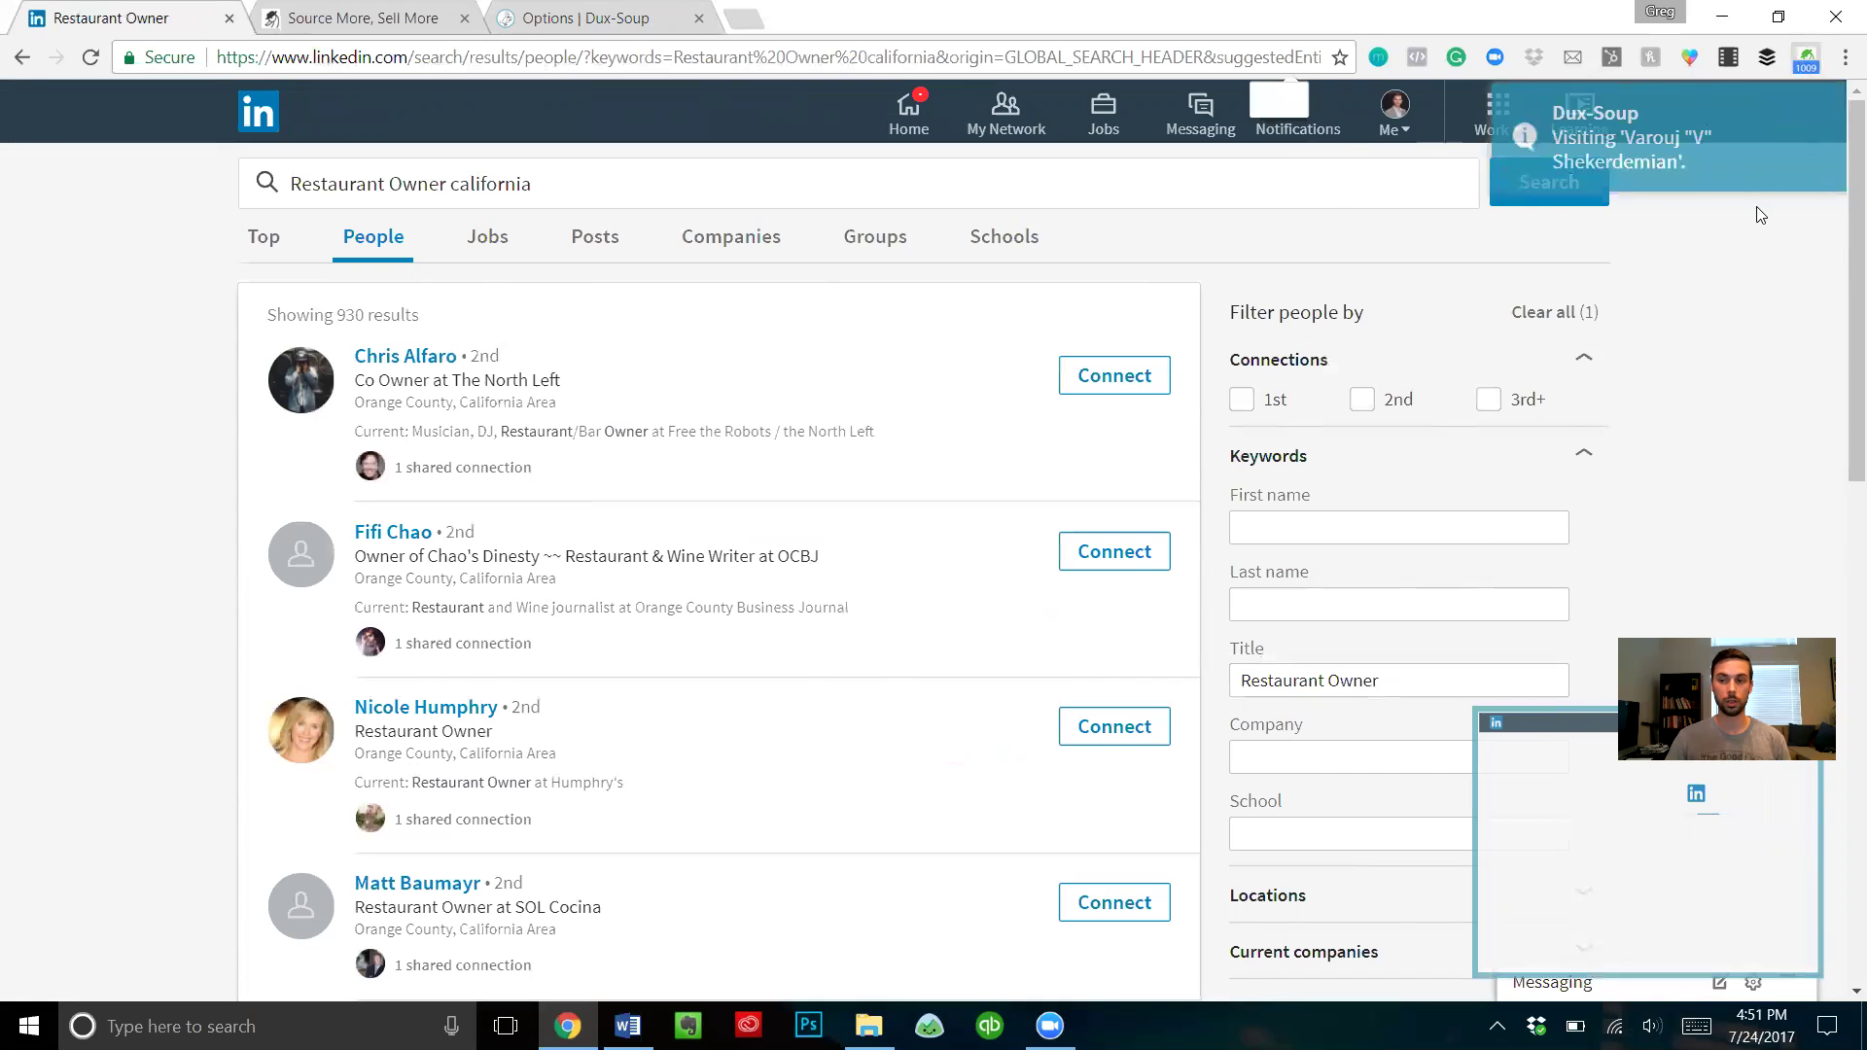
left_click(1806, 56)
left_click(1390, 434)
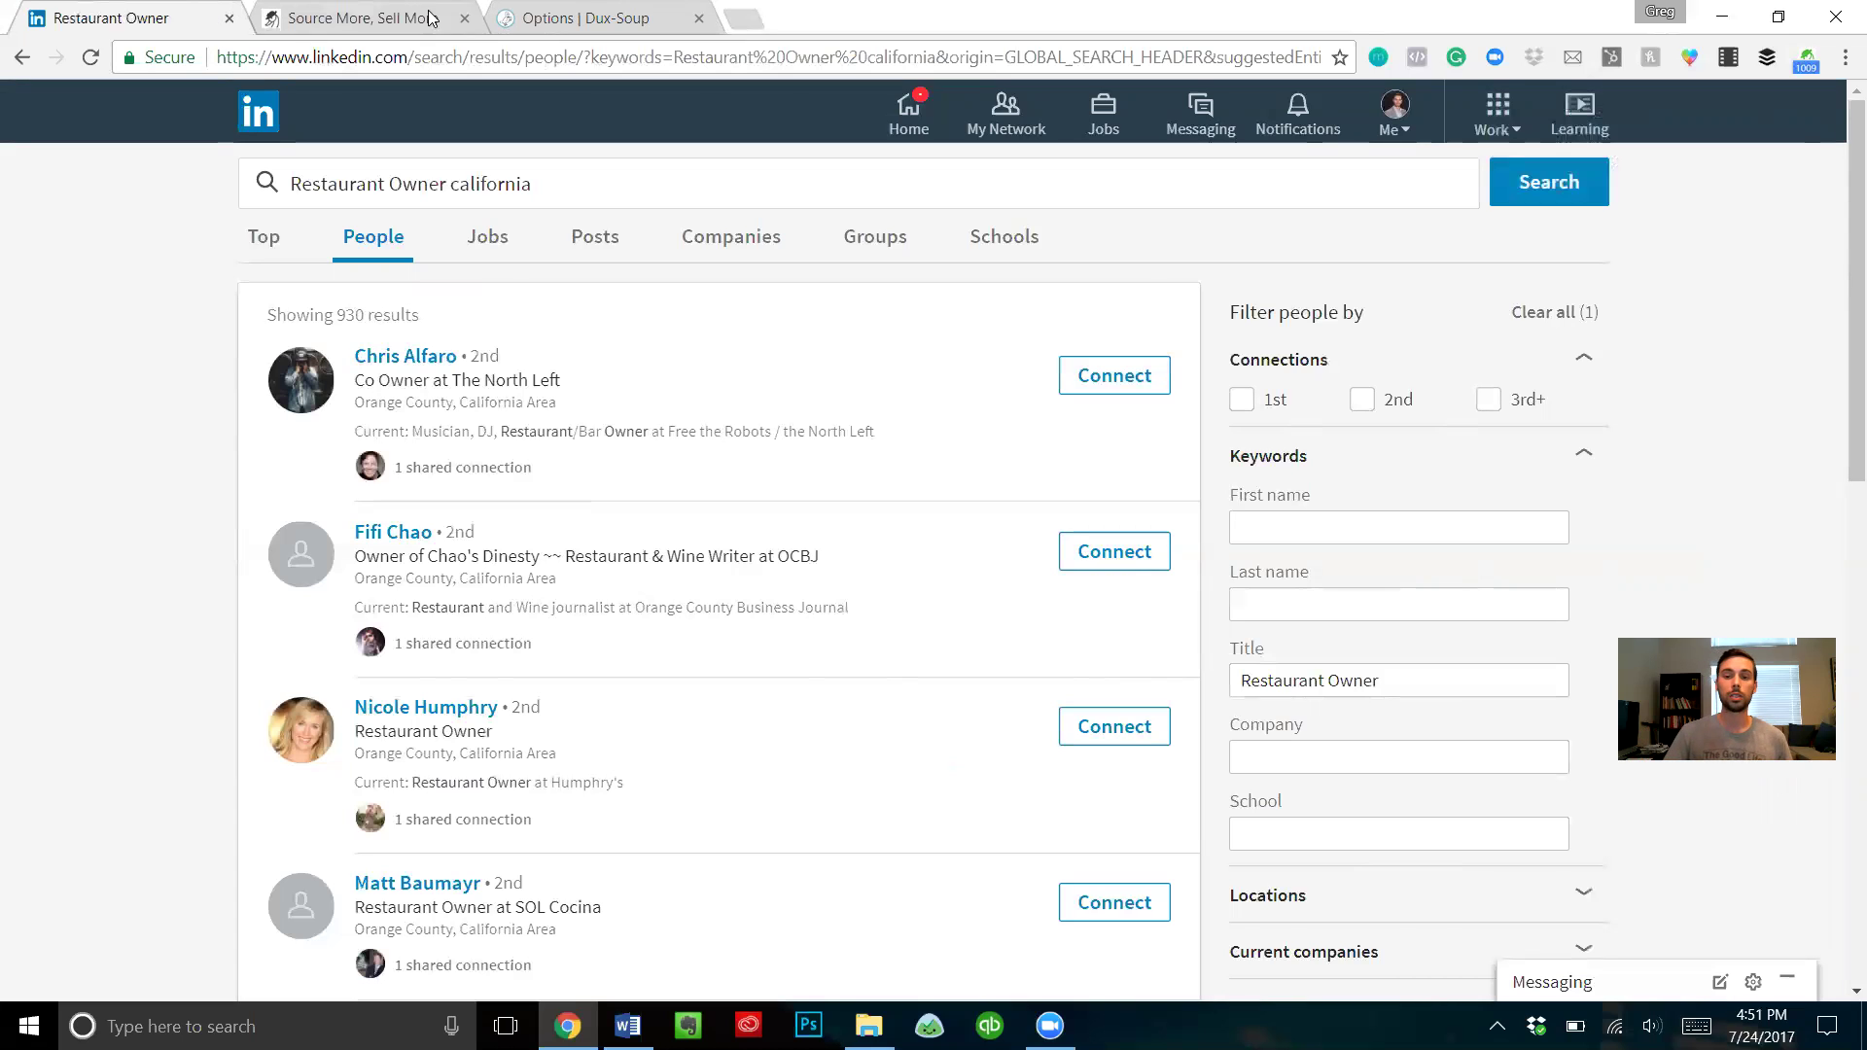
Look at the LinkedIn home feed and check the notifications for profile views.
left_click(912, 117)
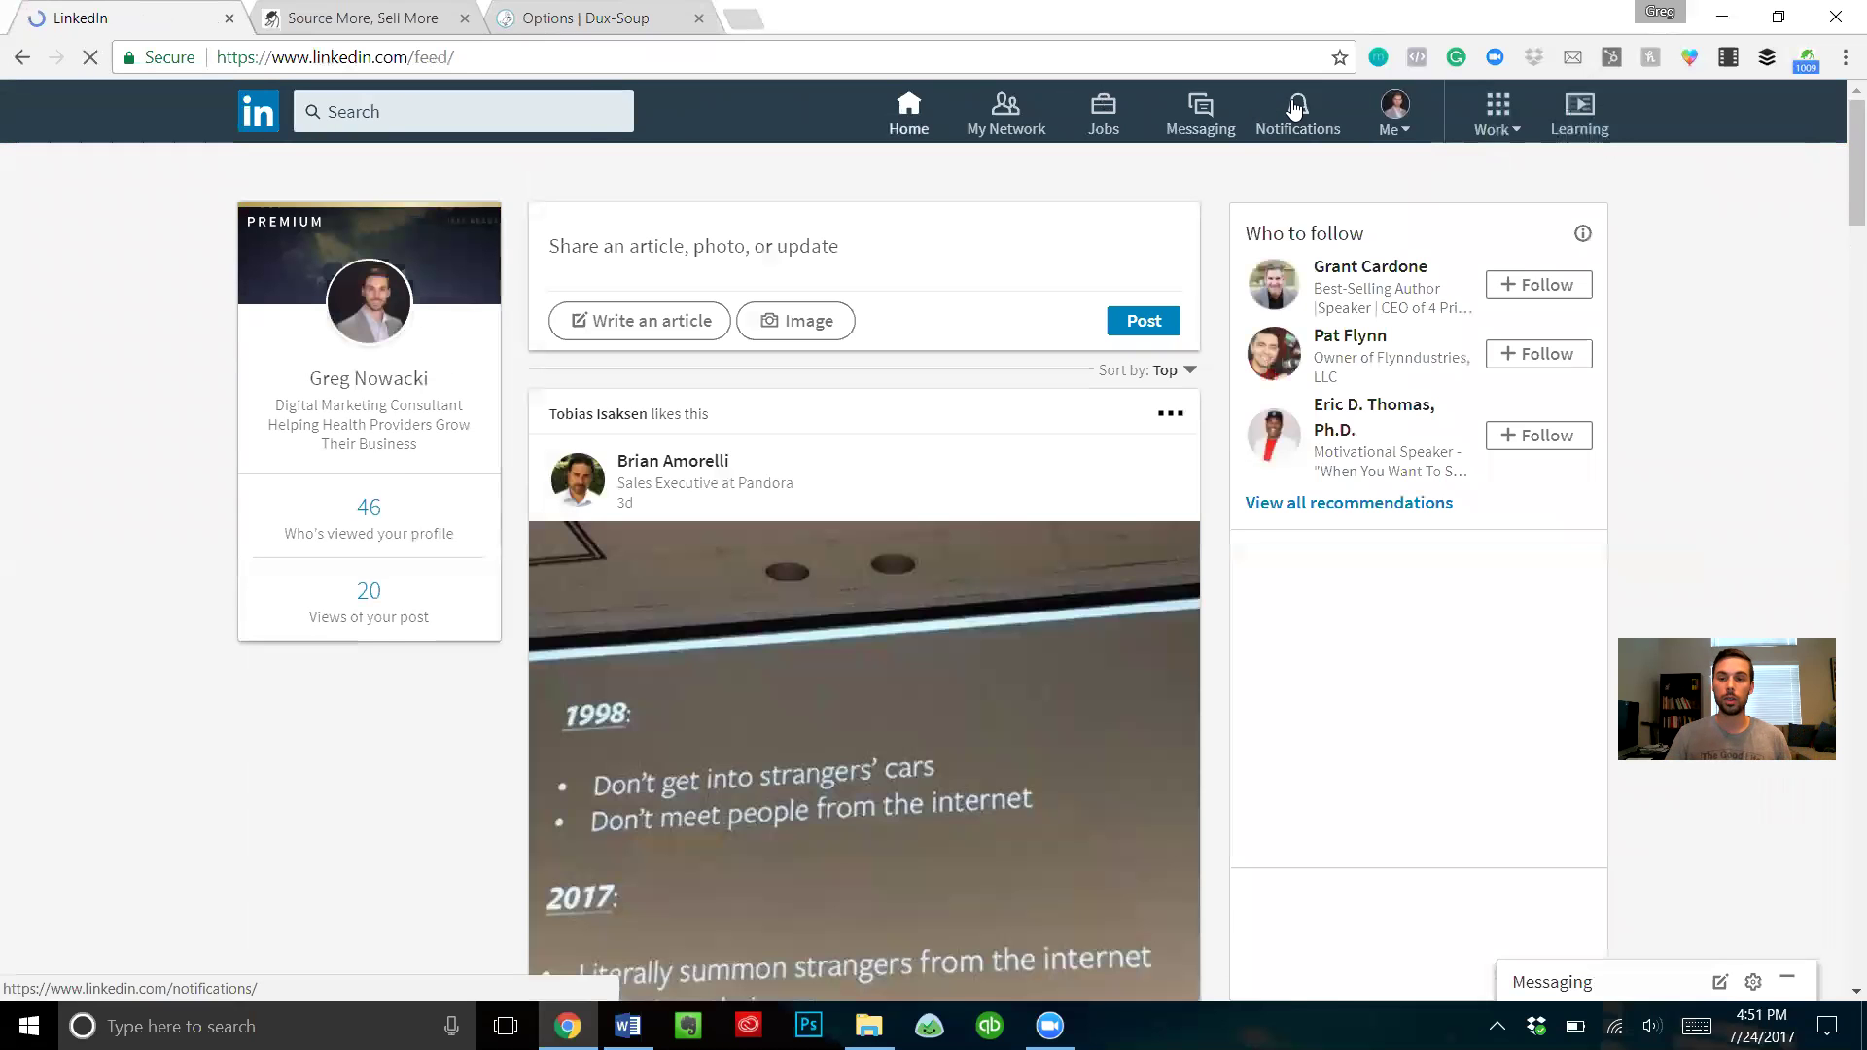
left_click(1303, 114)
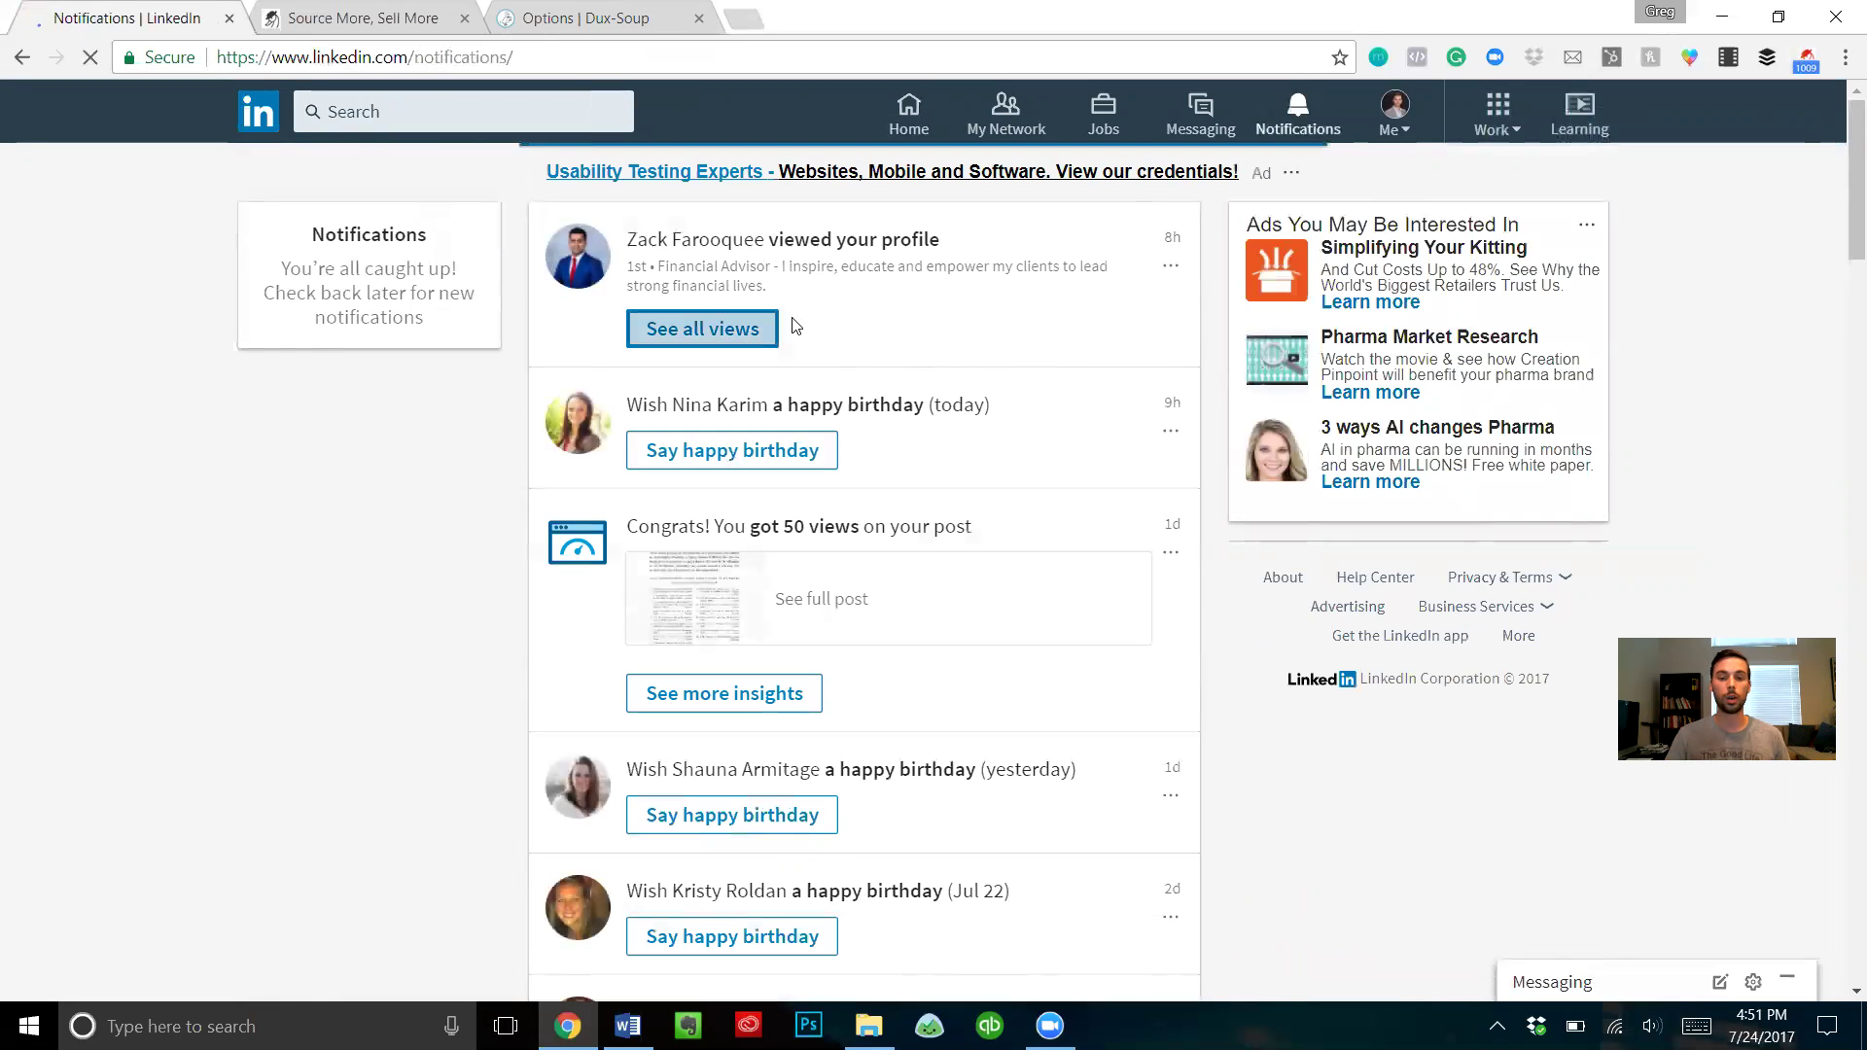
left_click(1168, 348)
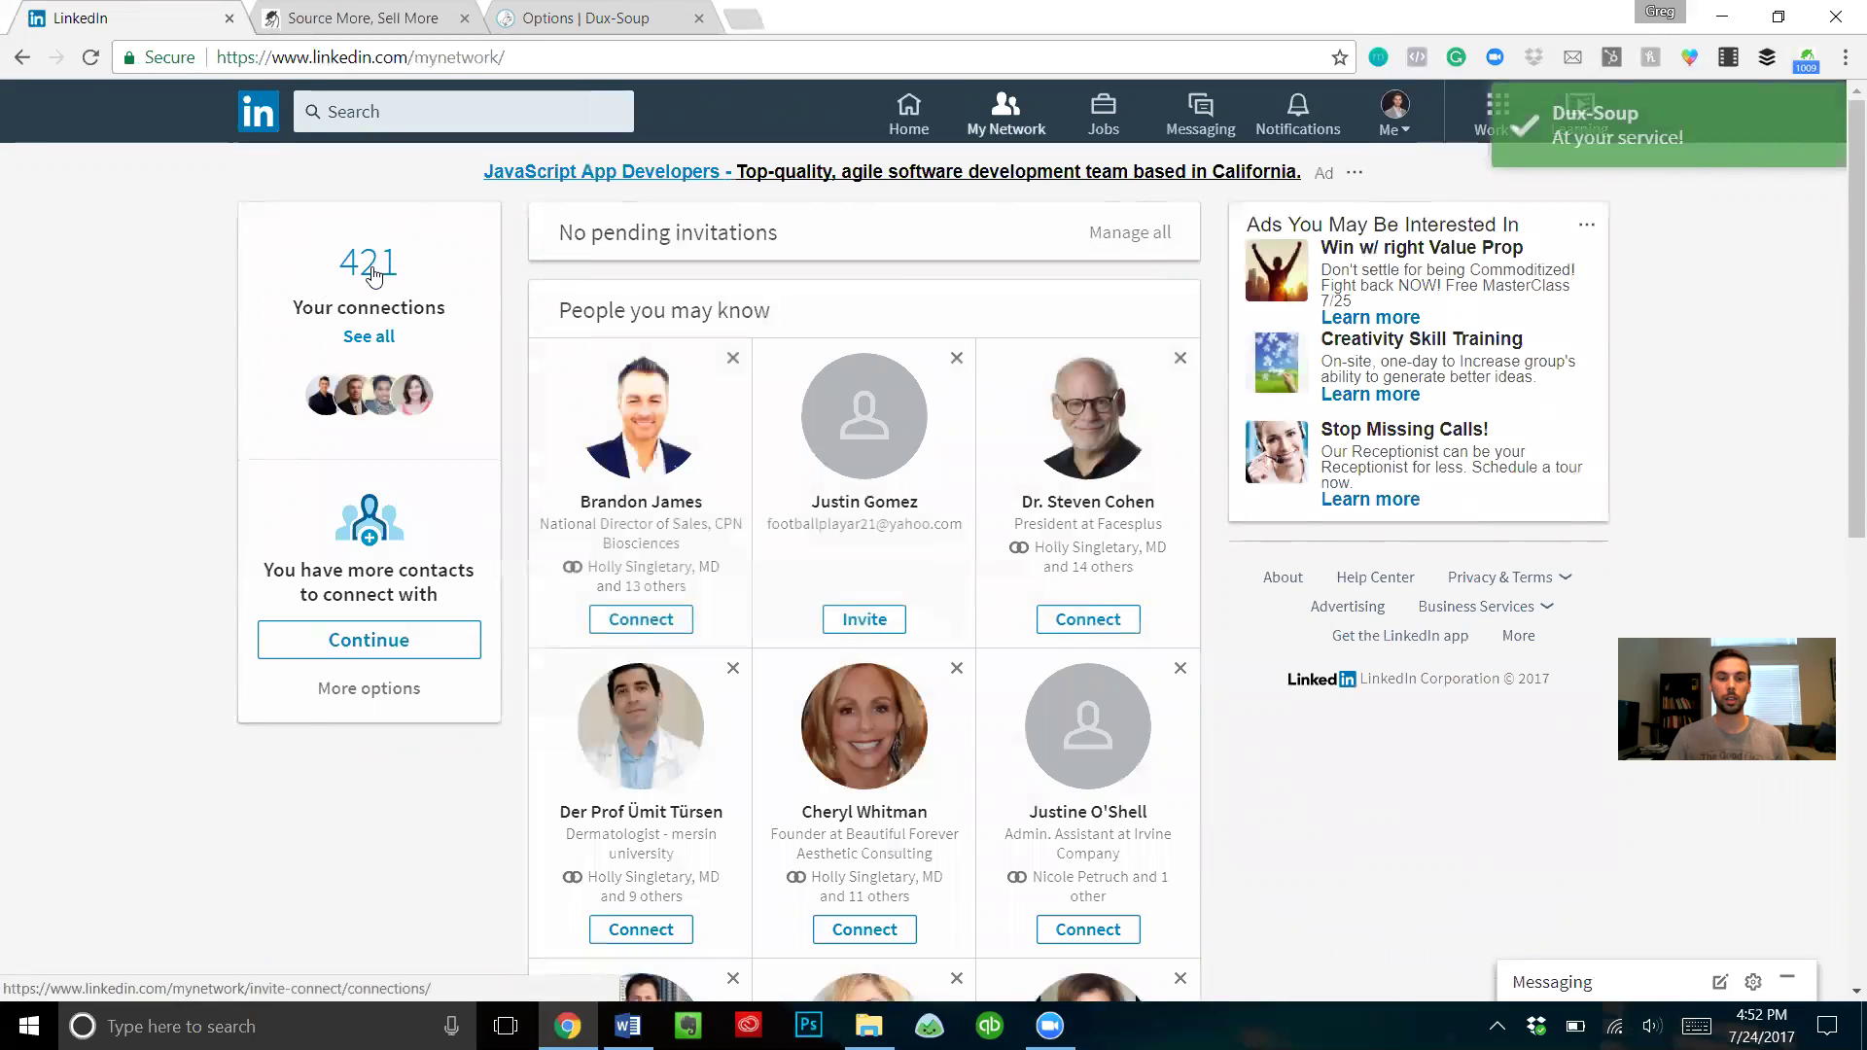
Browse the full list of recently added connections, and open a new message to the first one, closing it unsent.
left_click(375, 338)
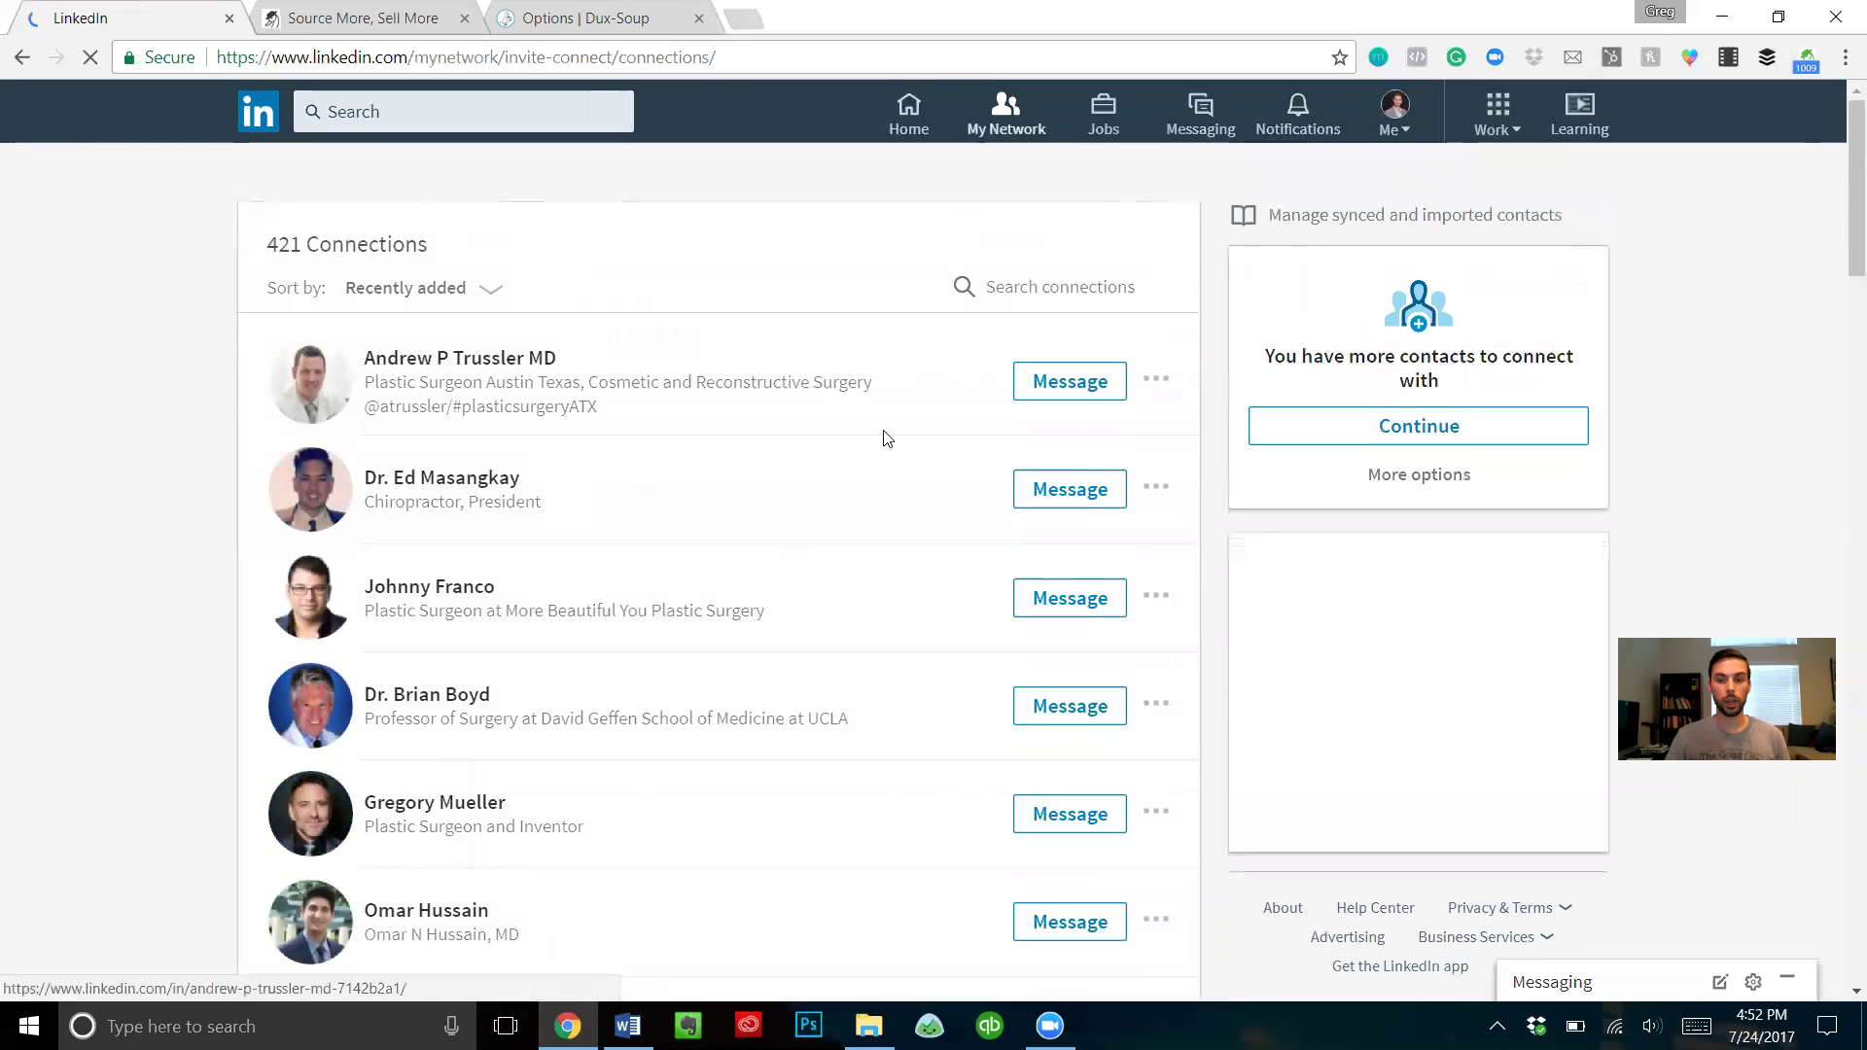
scroll(623, 380, "down", 1)
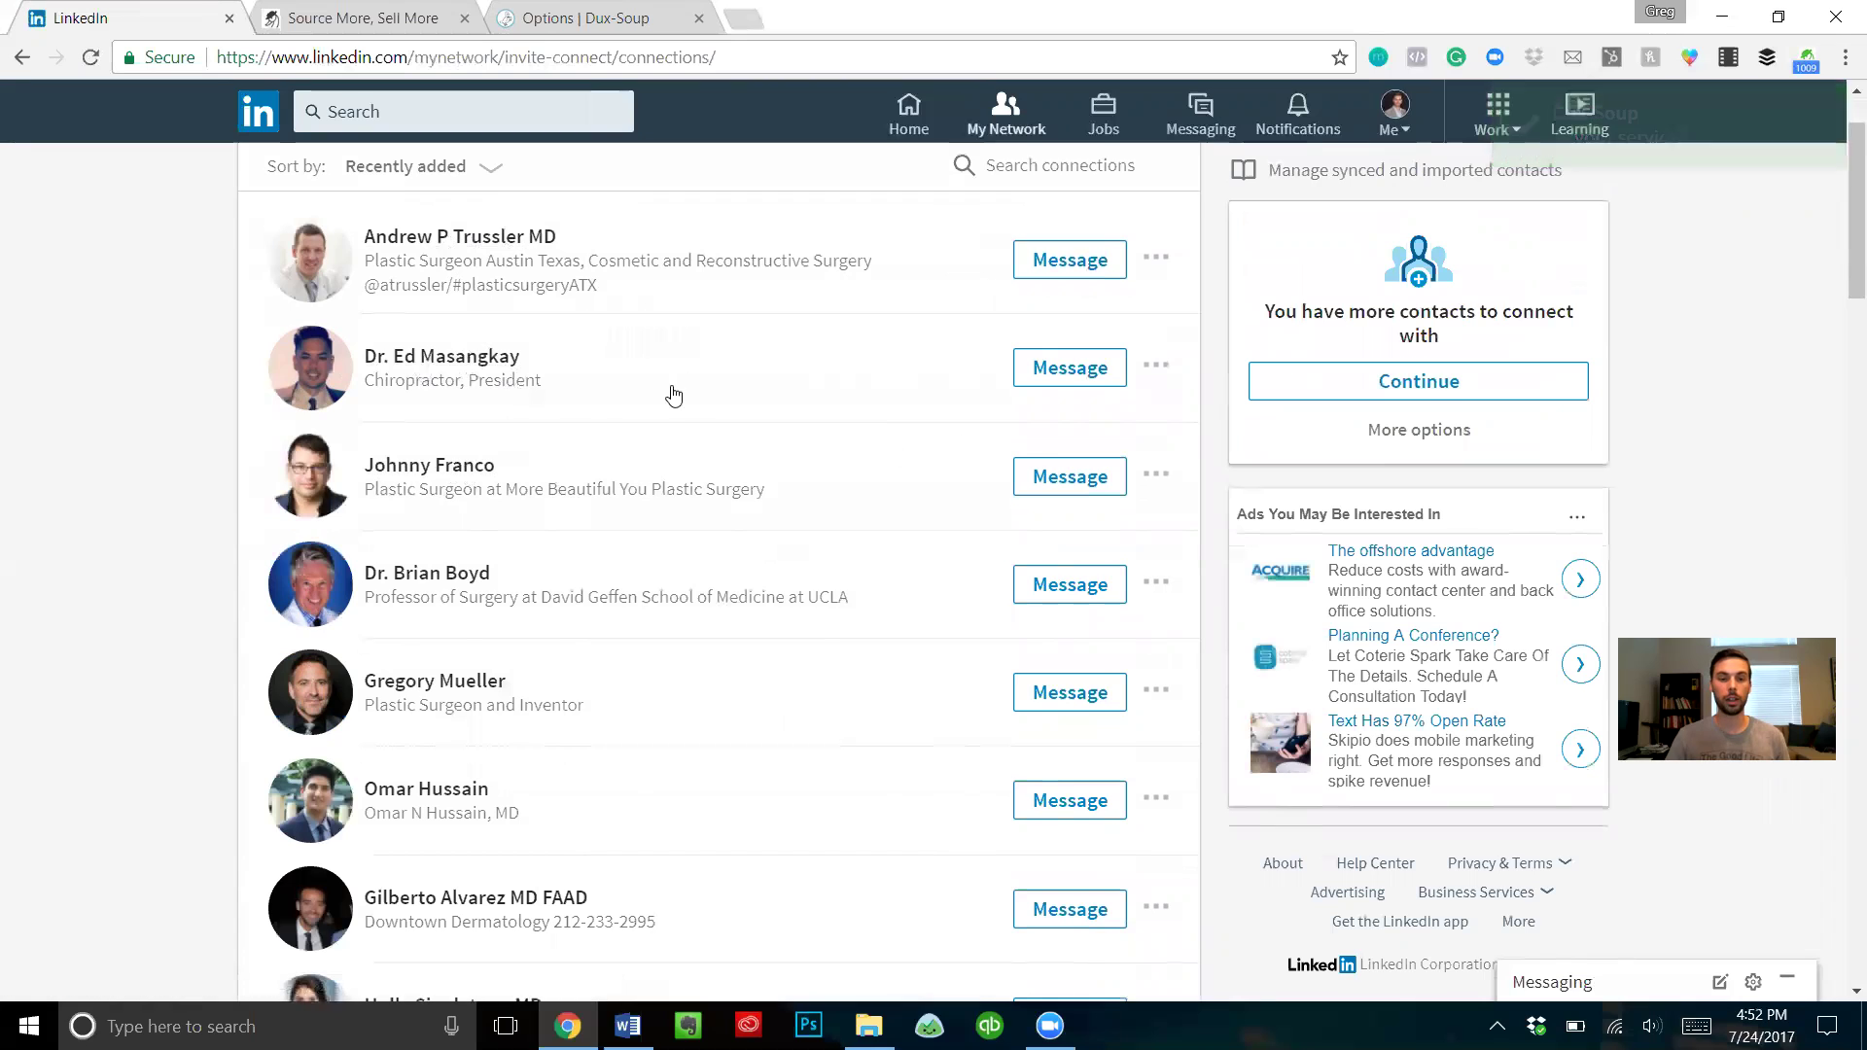
scroll(1000, 389, "up", 1)
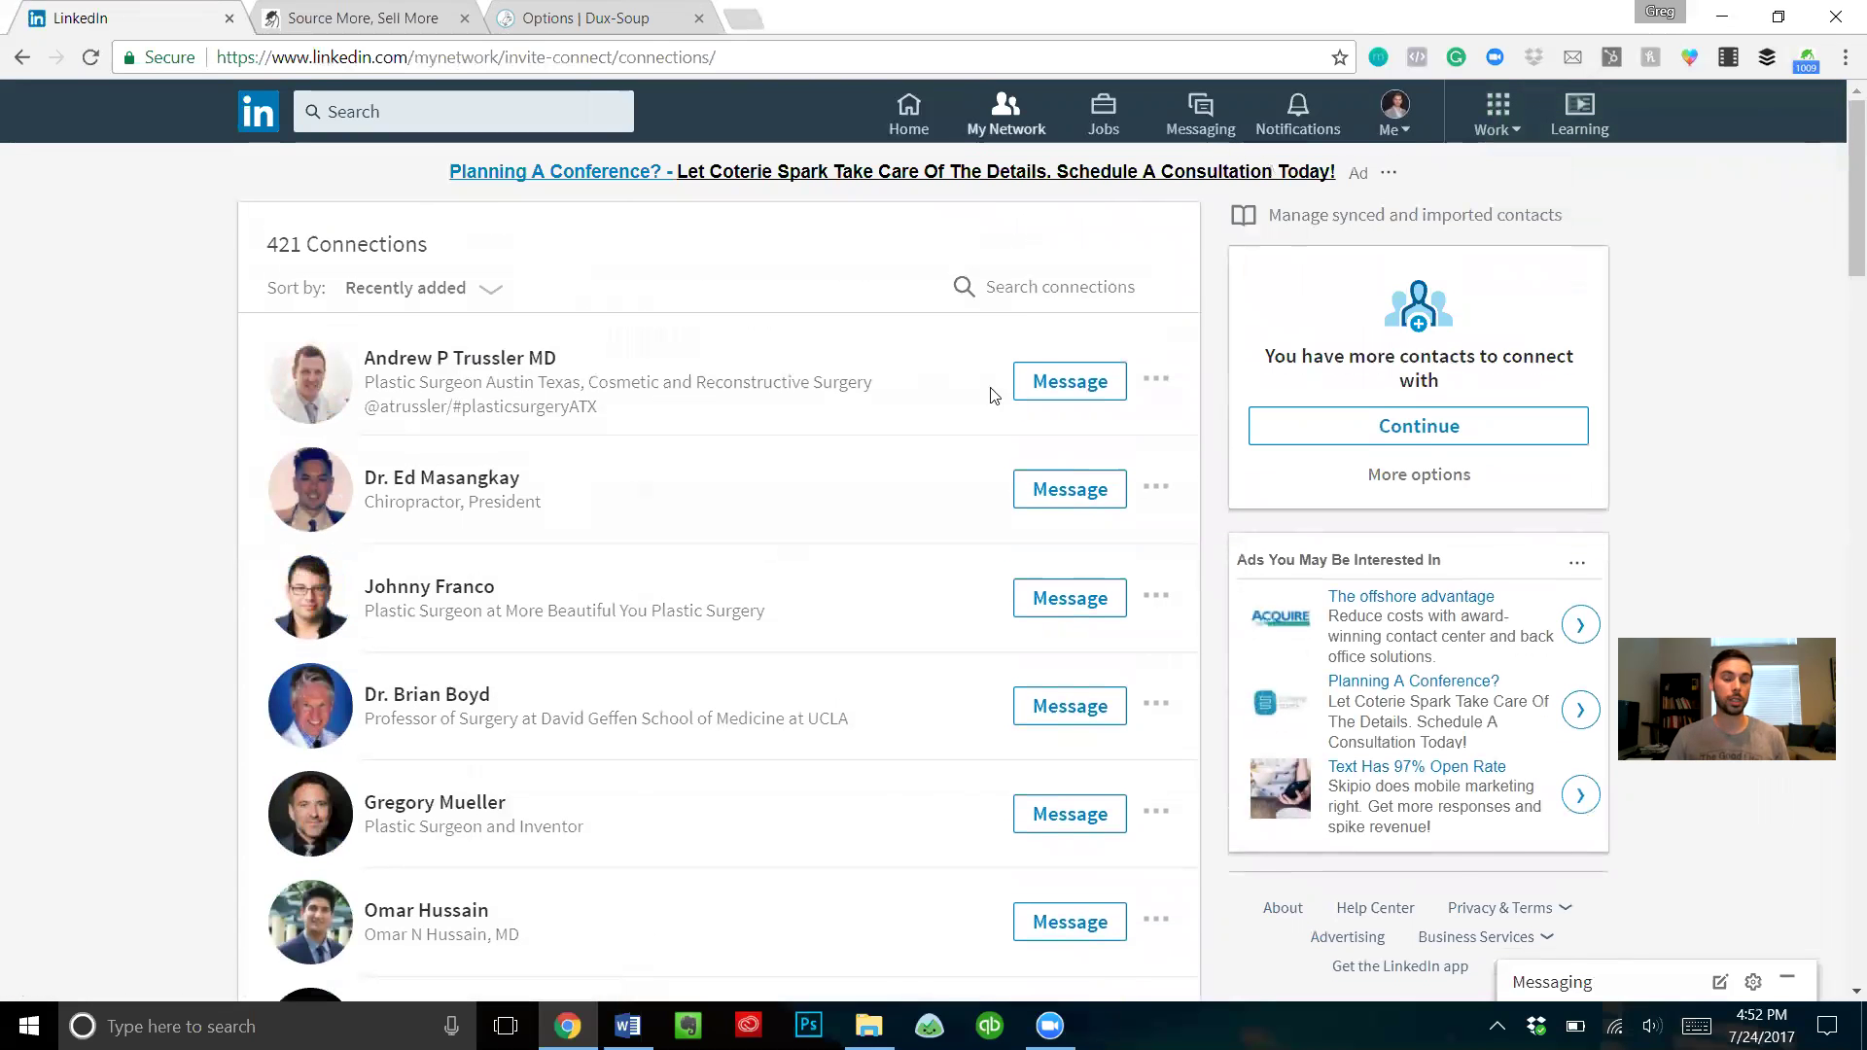
left_click(1073, 394)
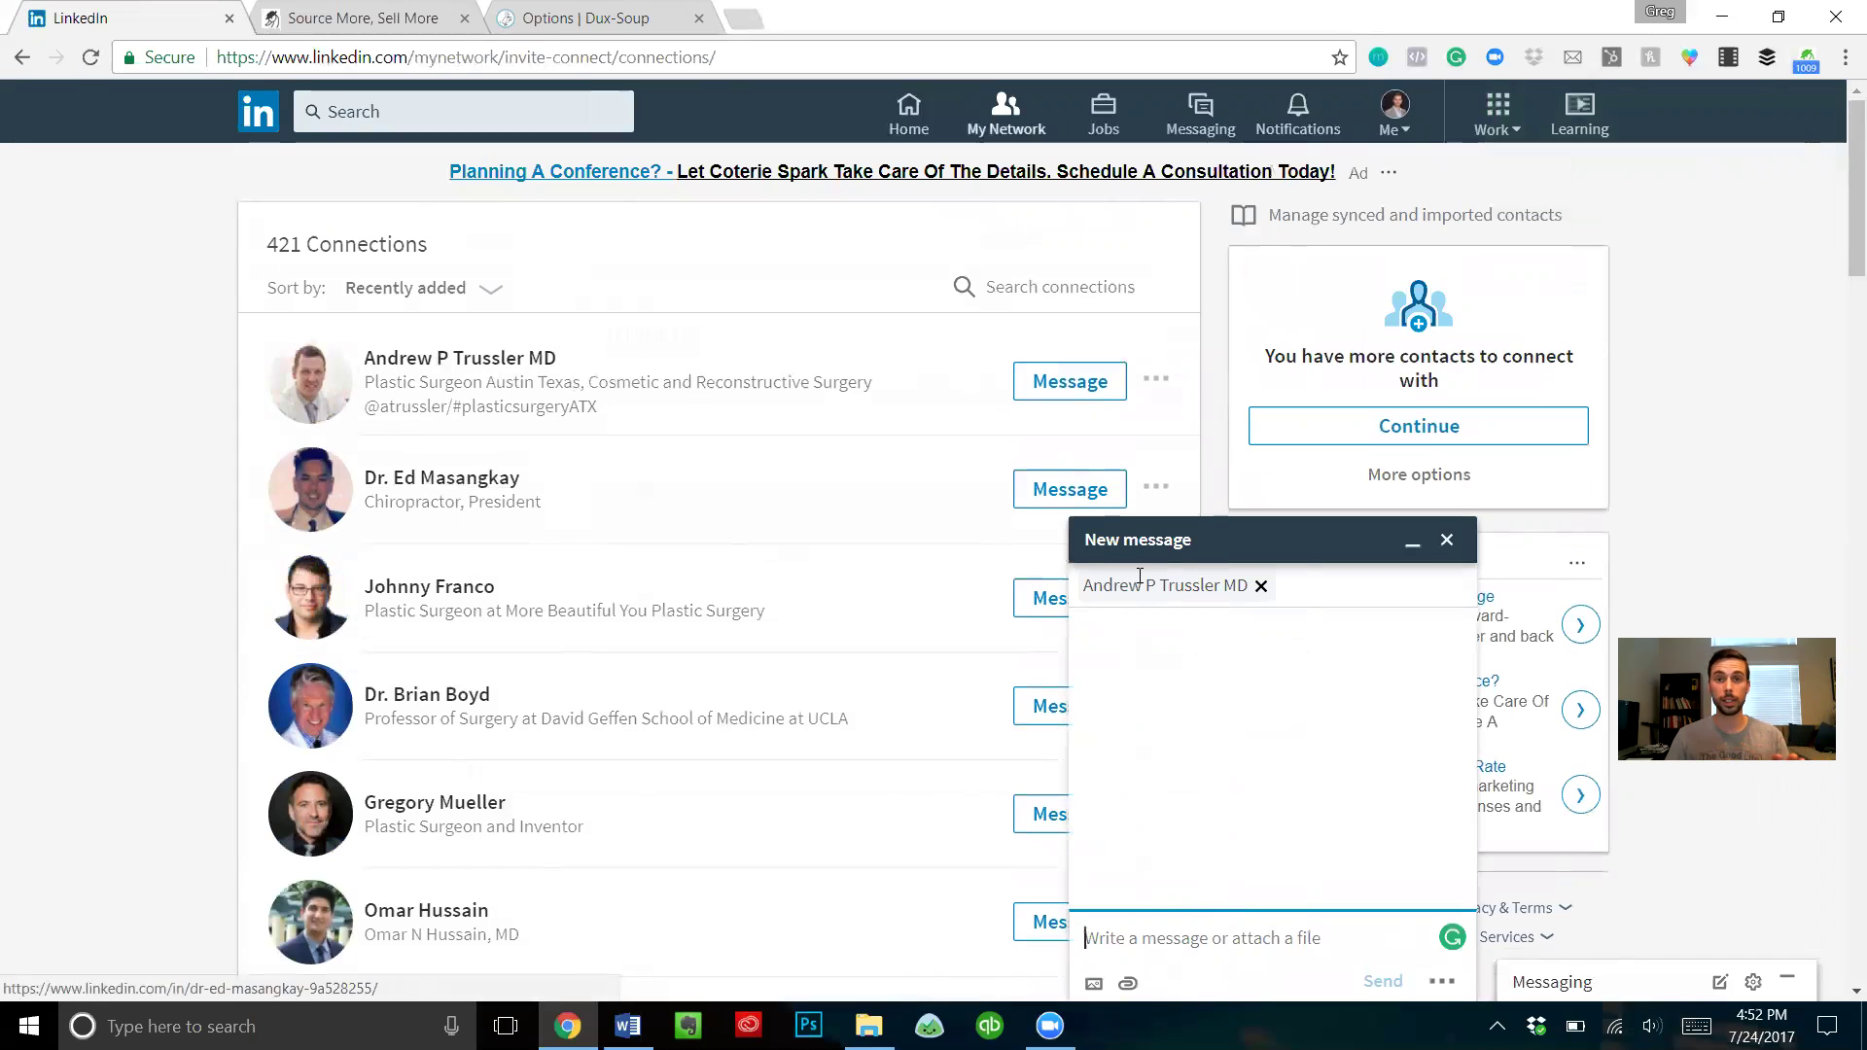
left_click(1448, 541)
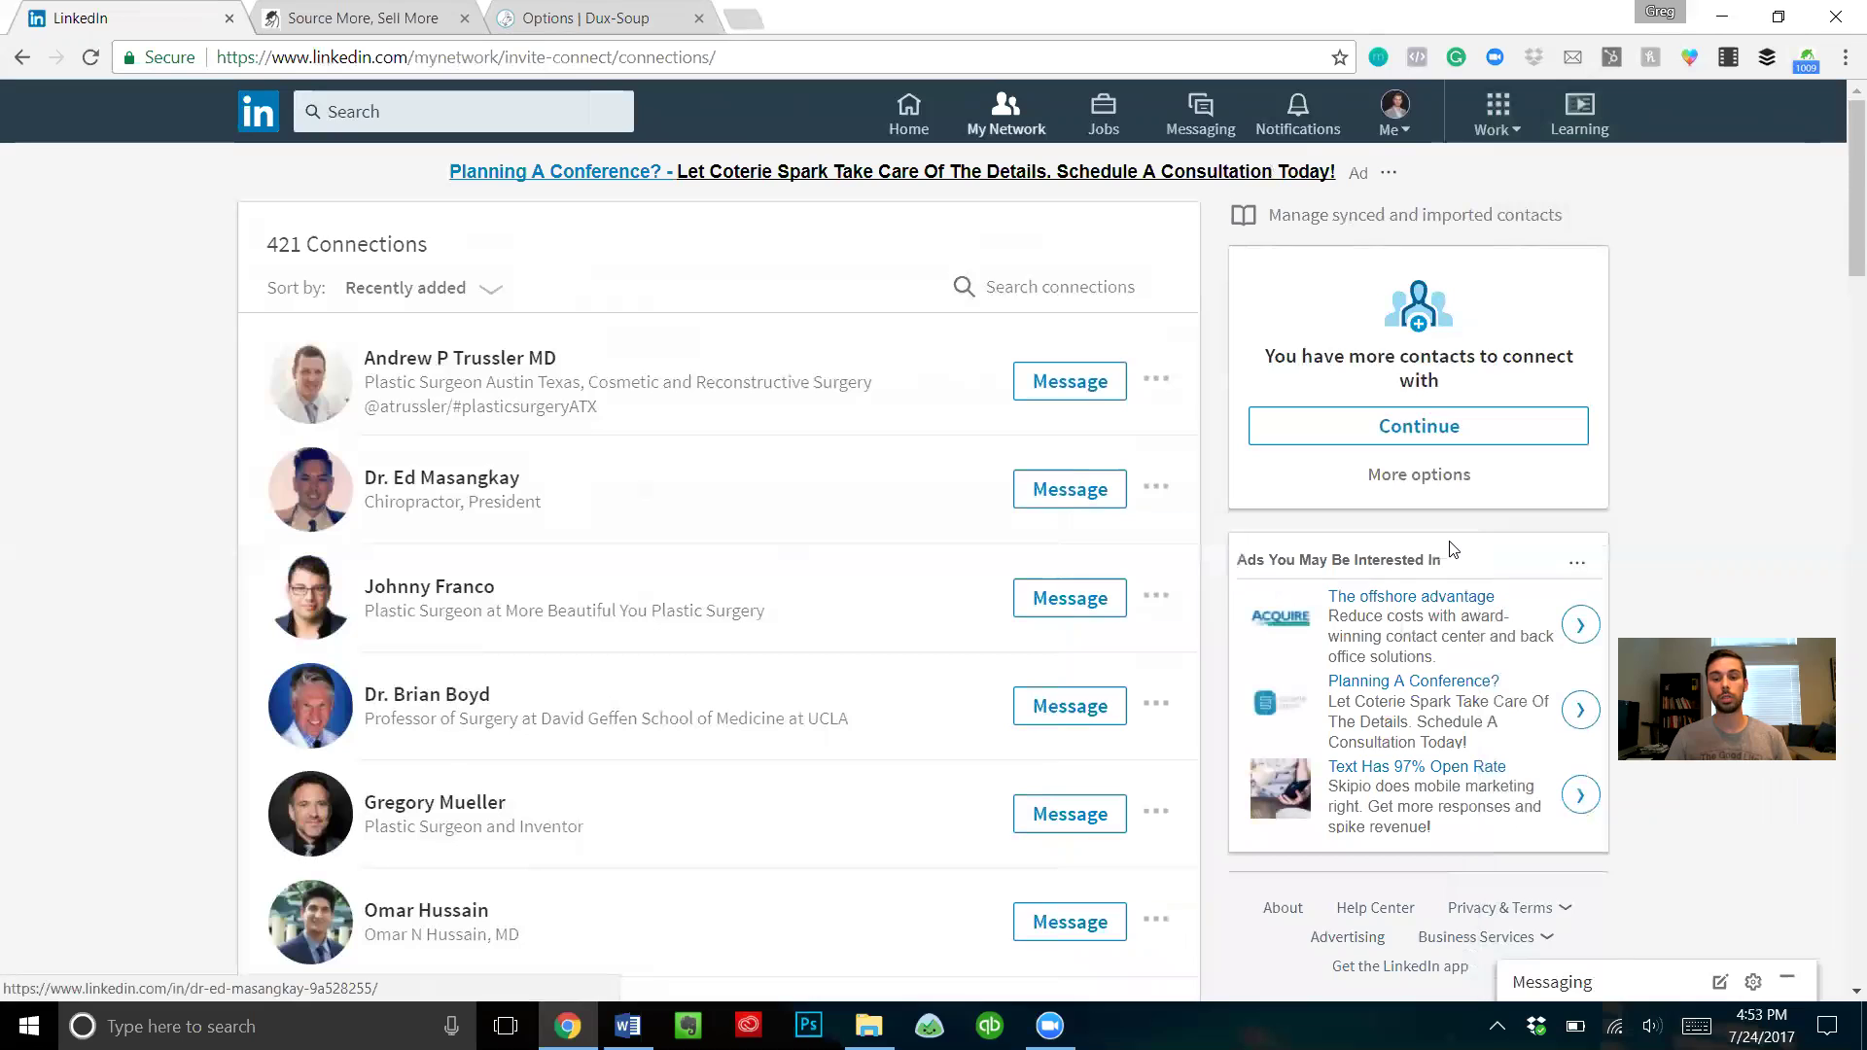
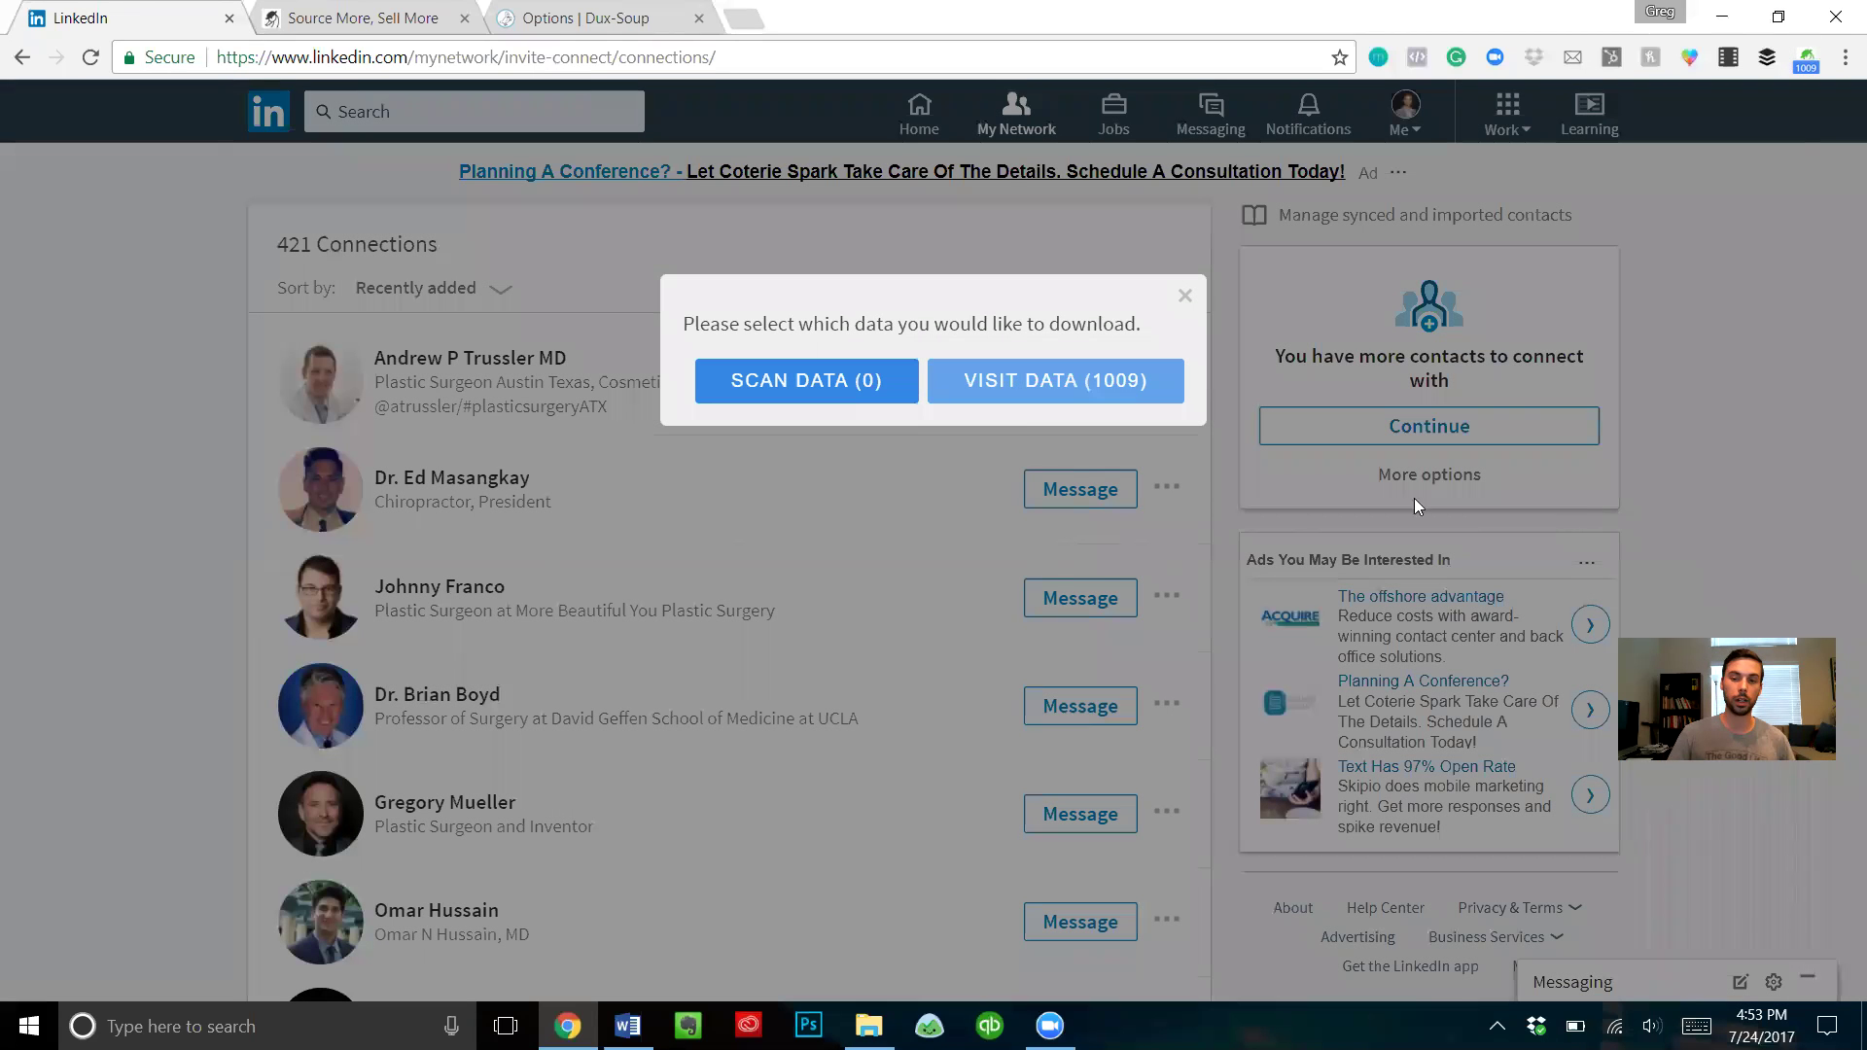
Download the Dux-Soup visit data as a CSV file and open it in a maximized Excel window.
left_click(1033, 401)
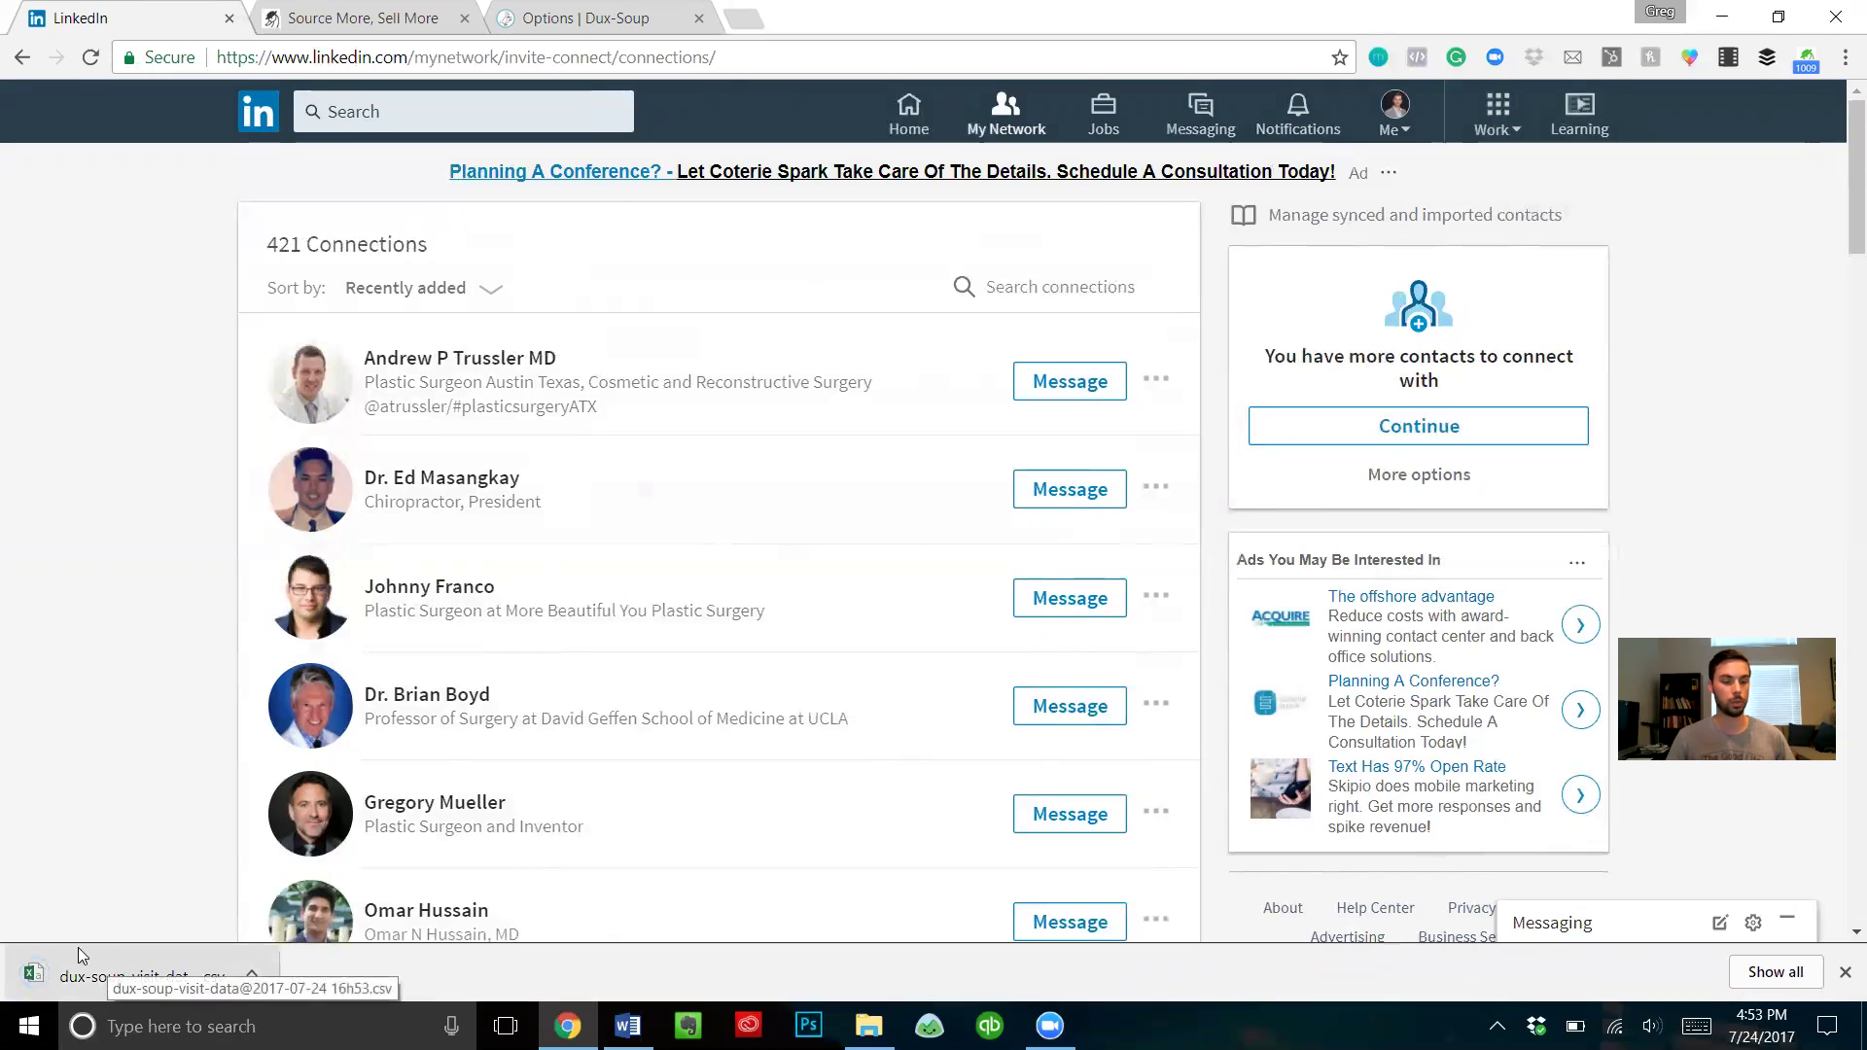
left_click(169, 970)
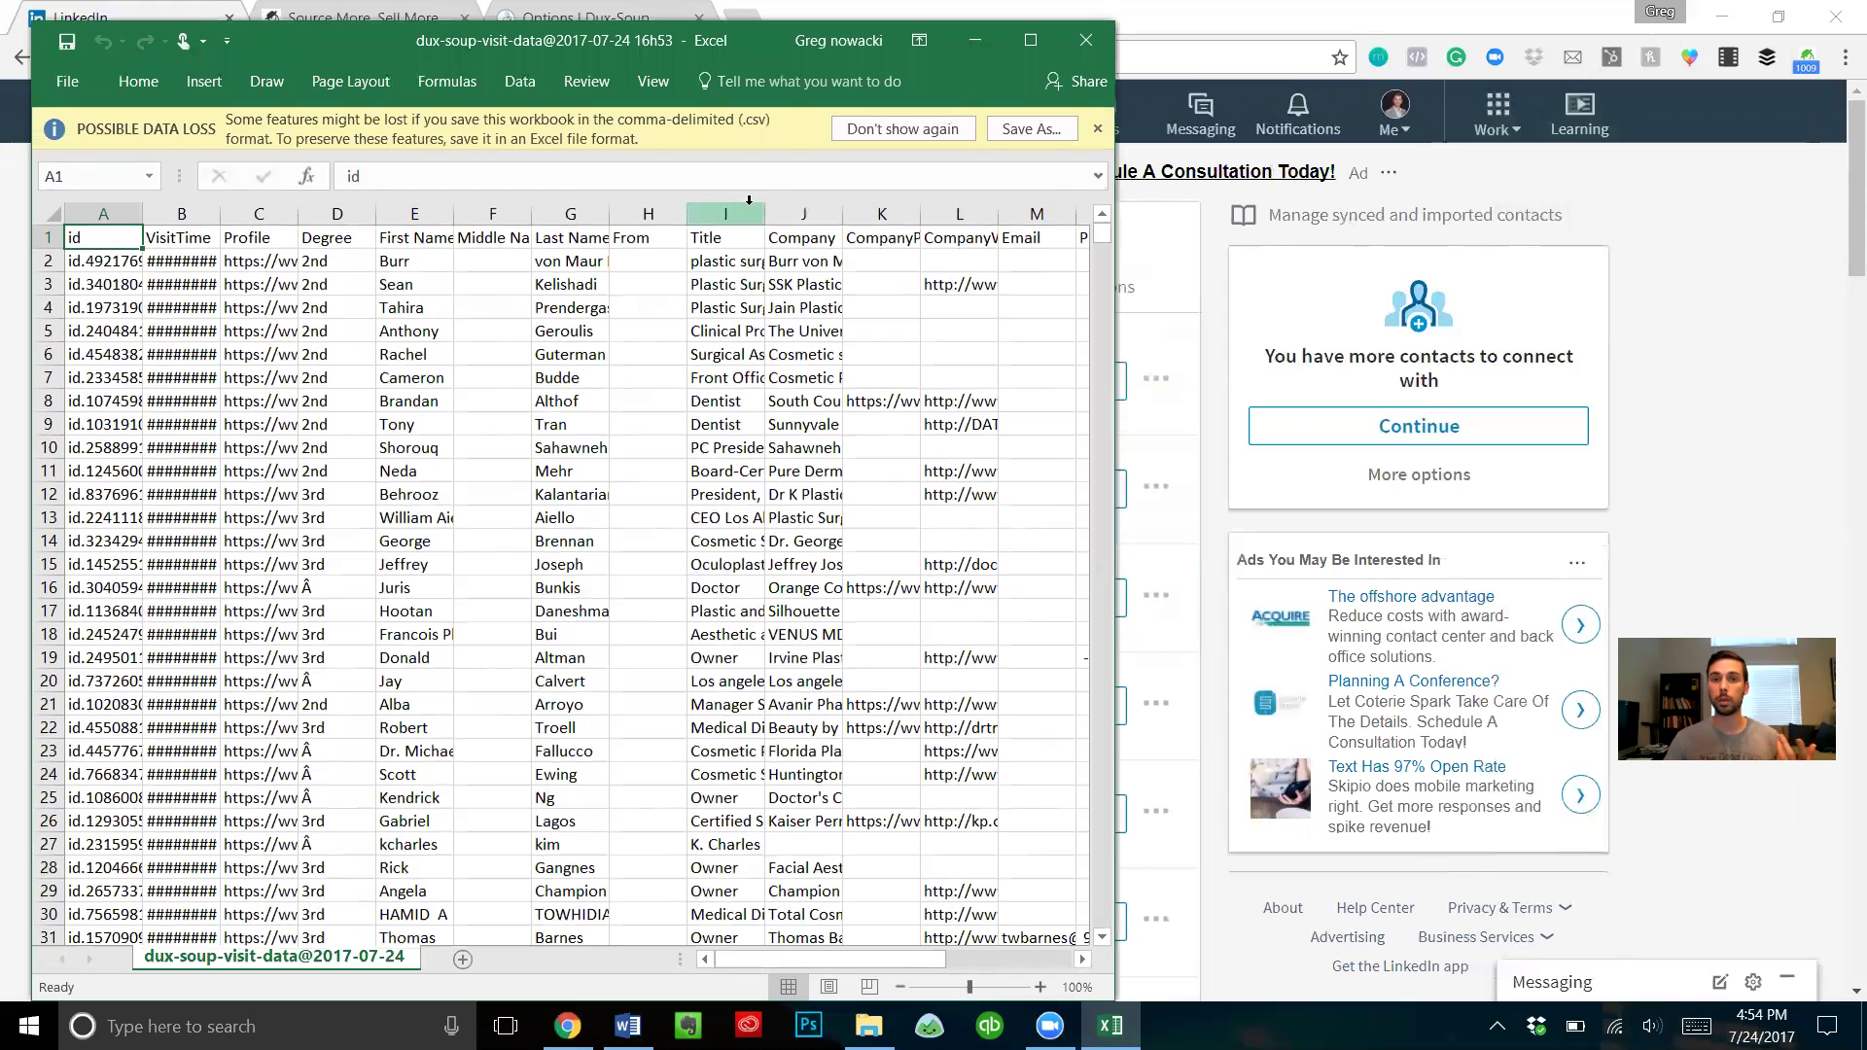
left_click(1031, 40)
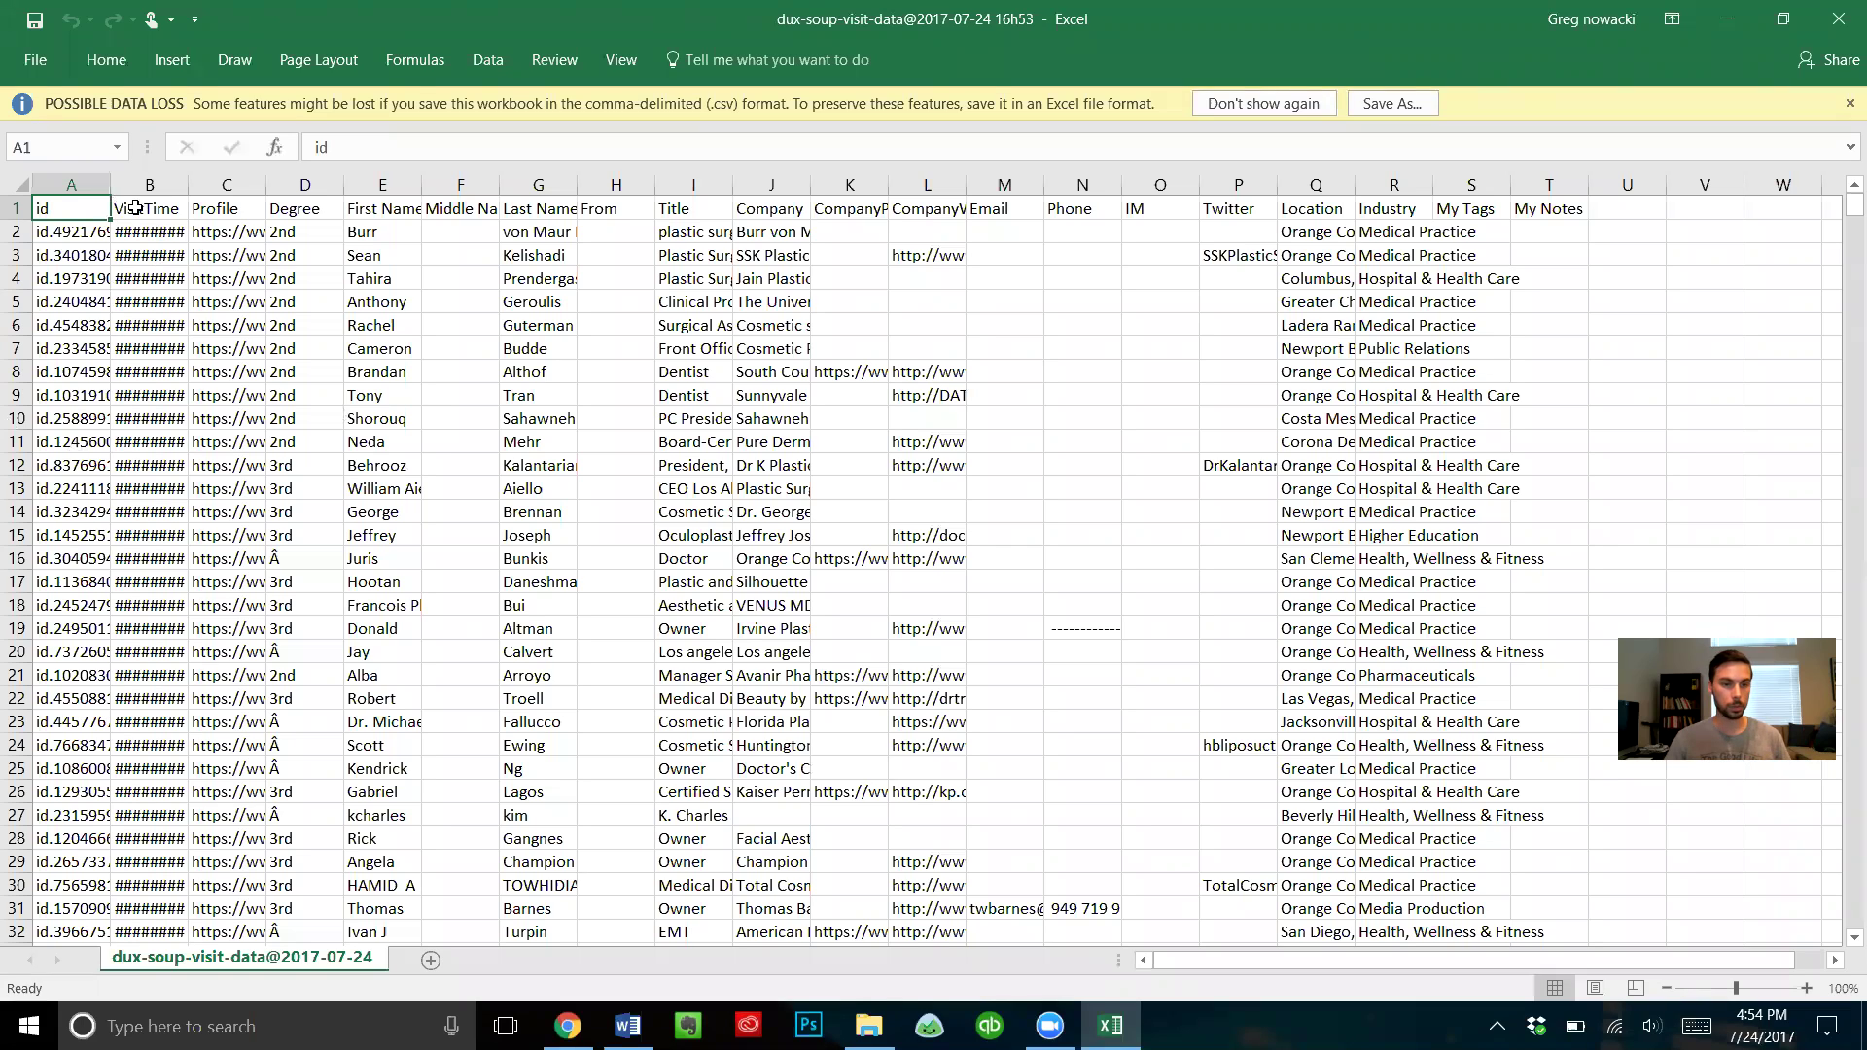
Widen the VisitTime column and look through the exported profile rows.
left_click(186, 203)
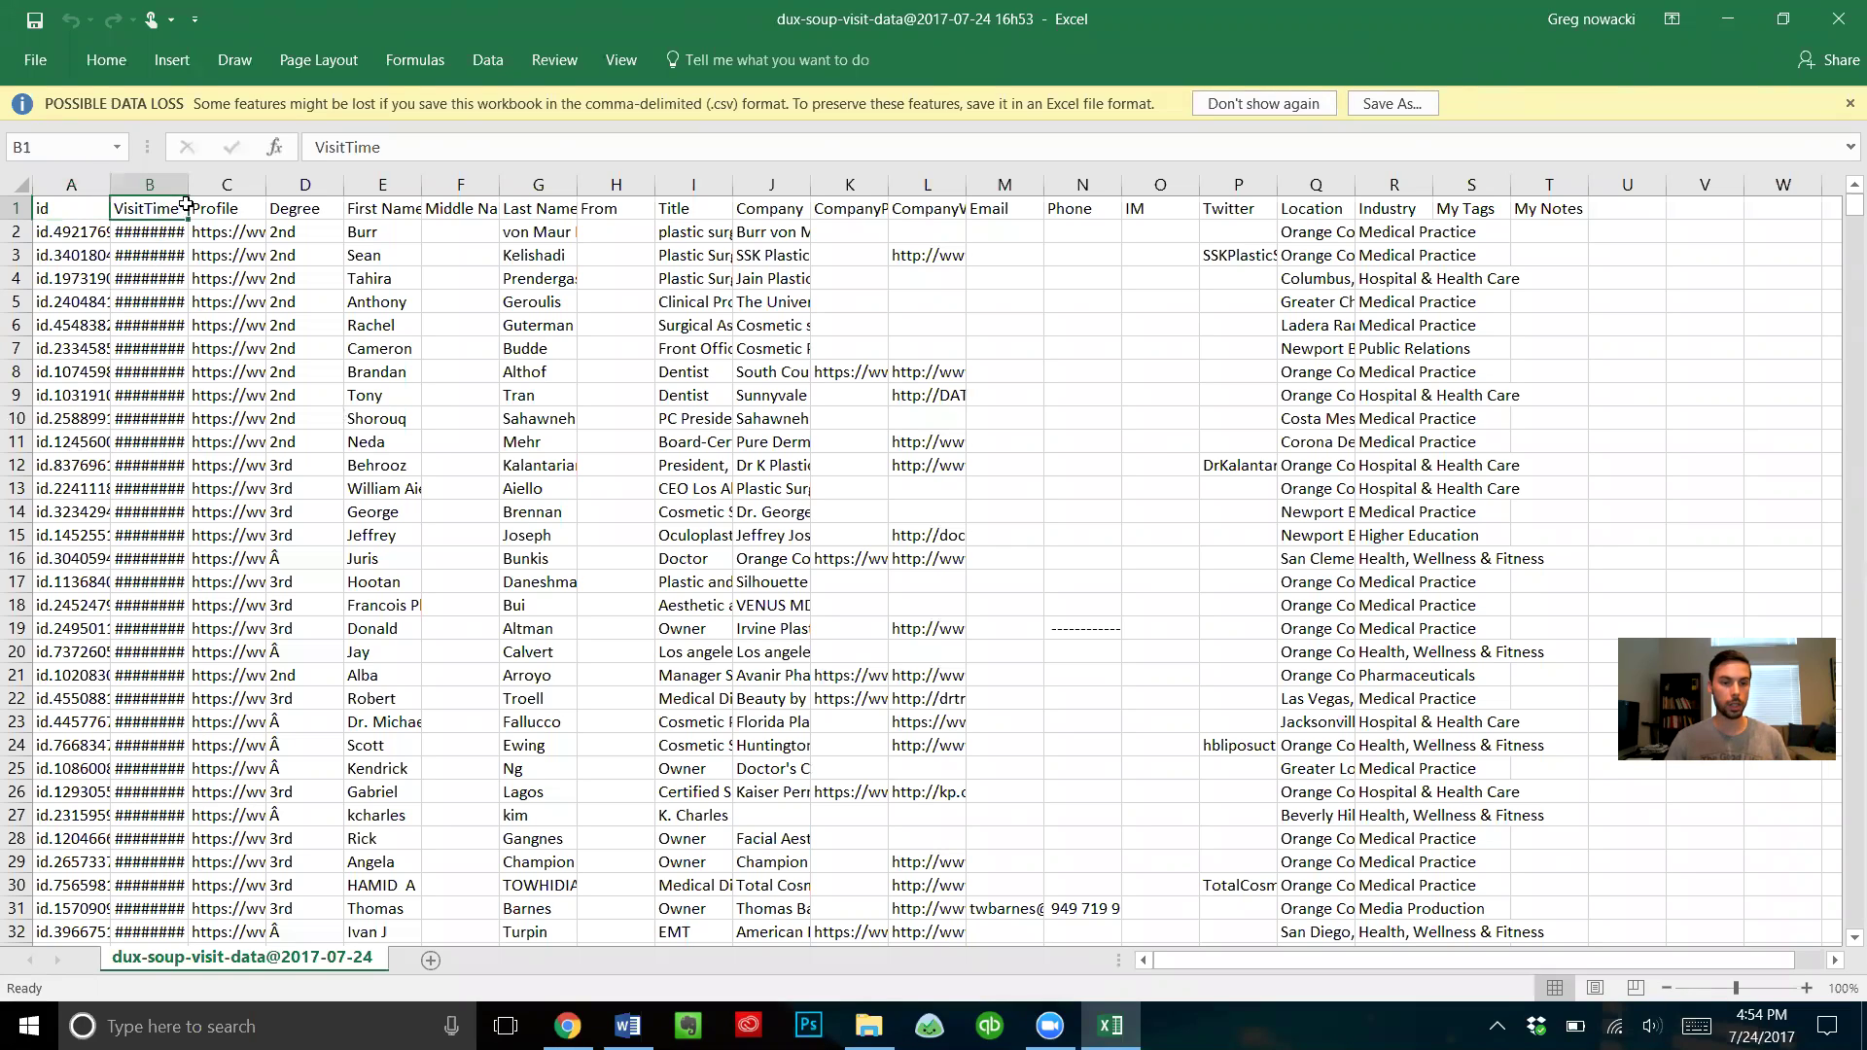
left_click_drag(190, 186, 223, 187)
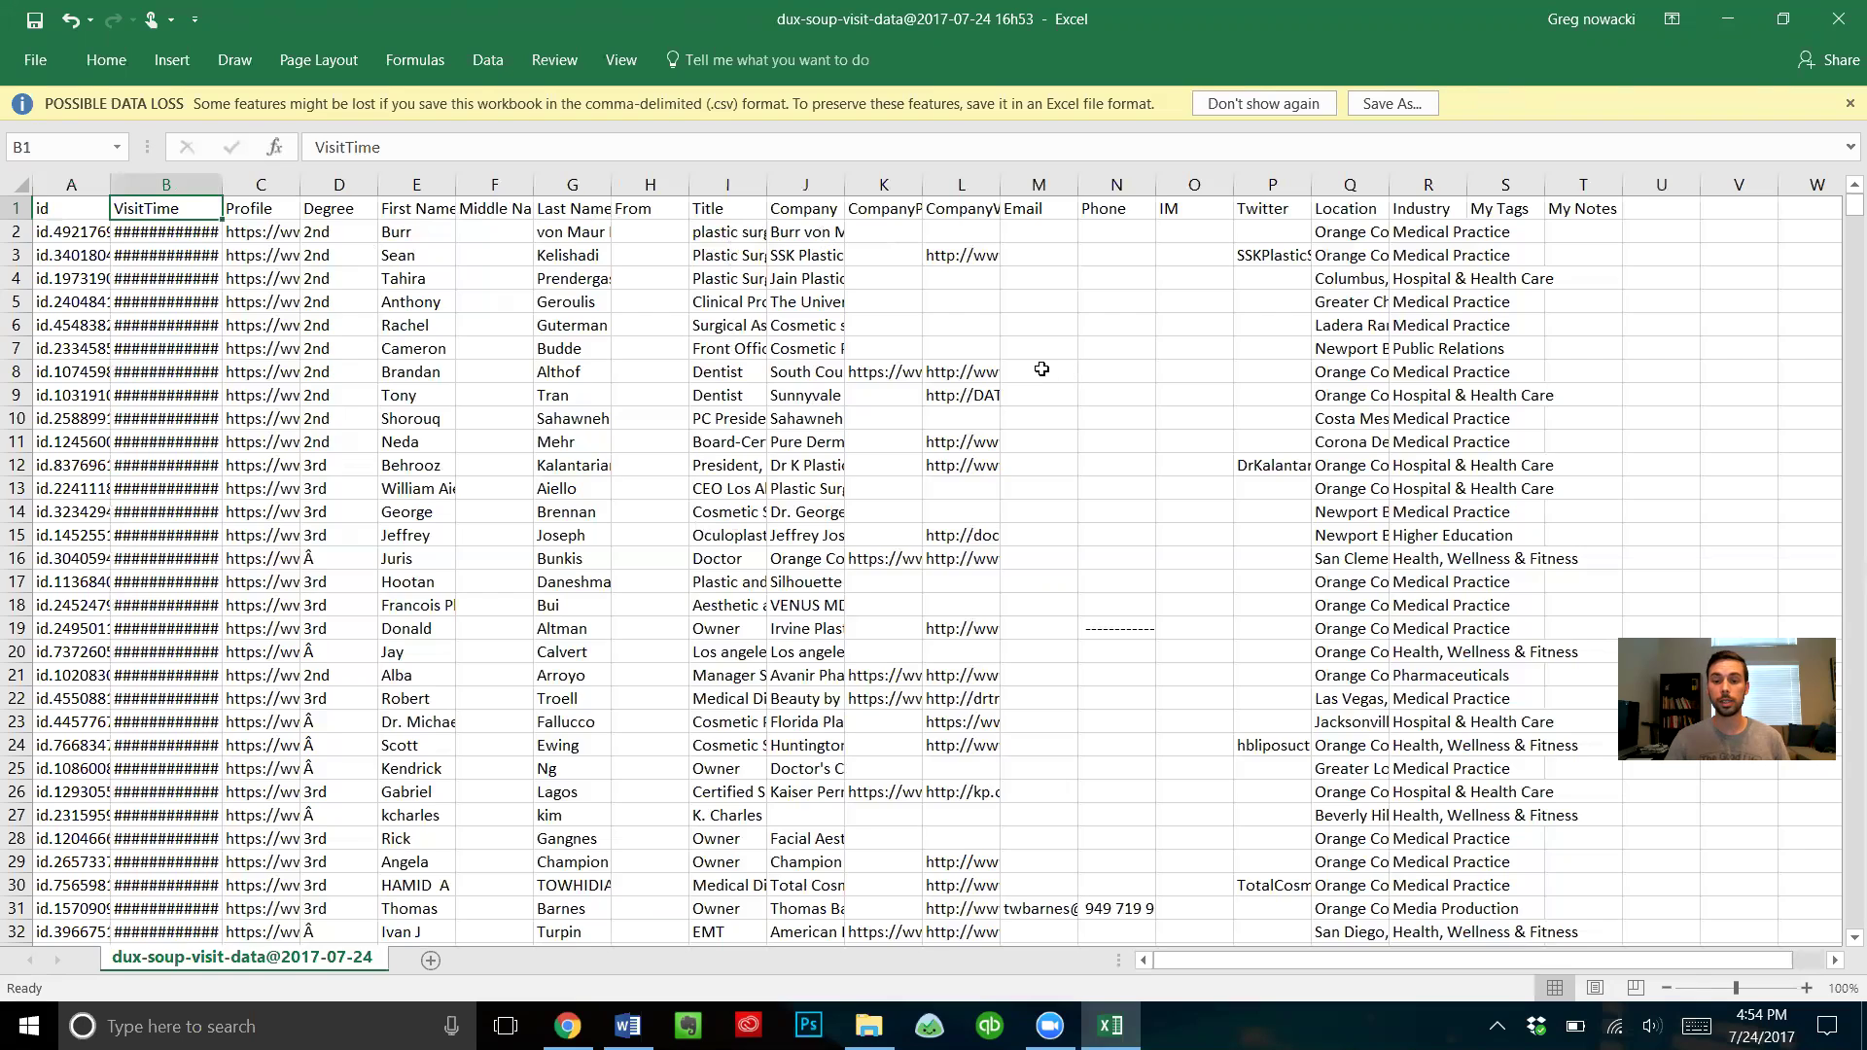
scroll(1046, 375, "down", 4)
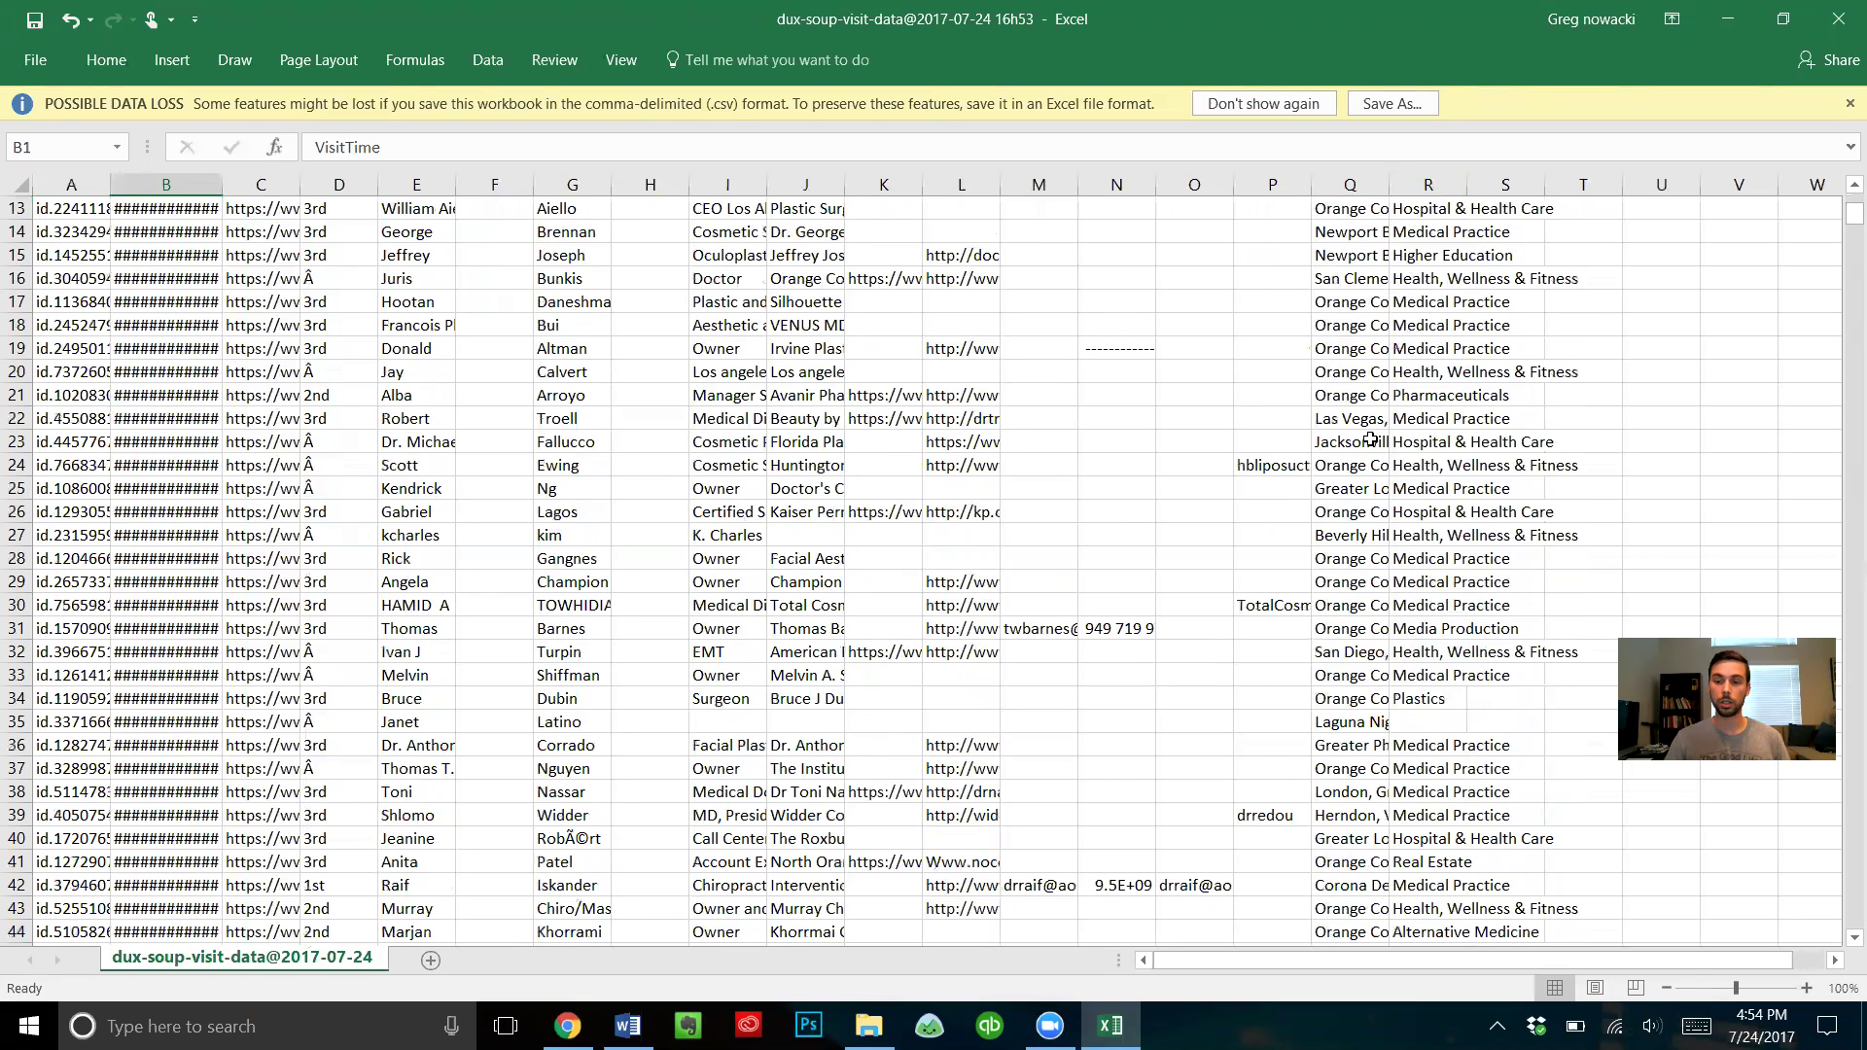
scroll(1478, 595, "up", 4)
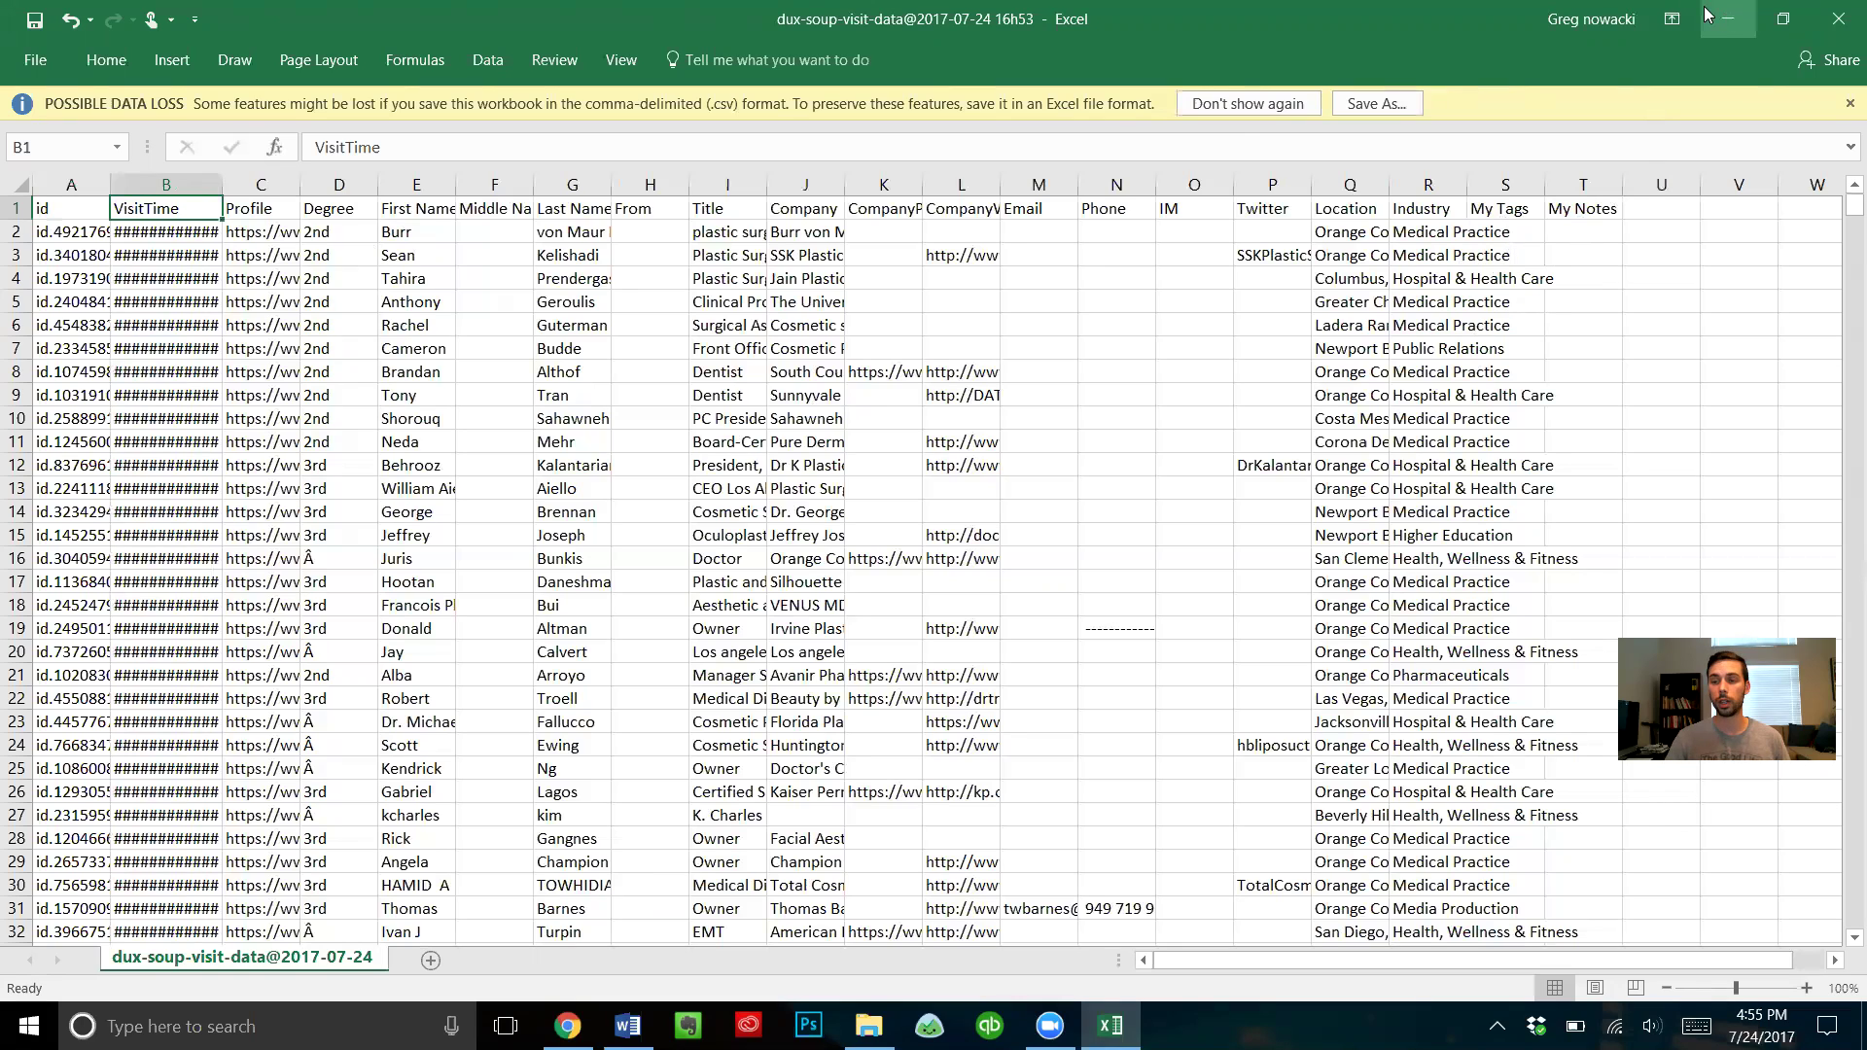
Switch back to Chrome and examine the Dux-Soup tags and notes on the first connection's profile, plus the extension's controls.
key("alt+Tab")
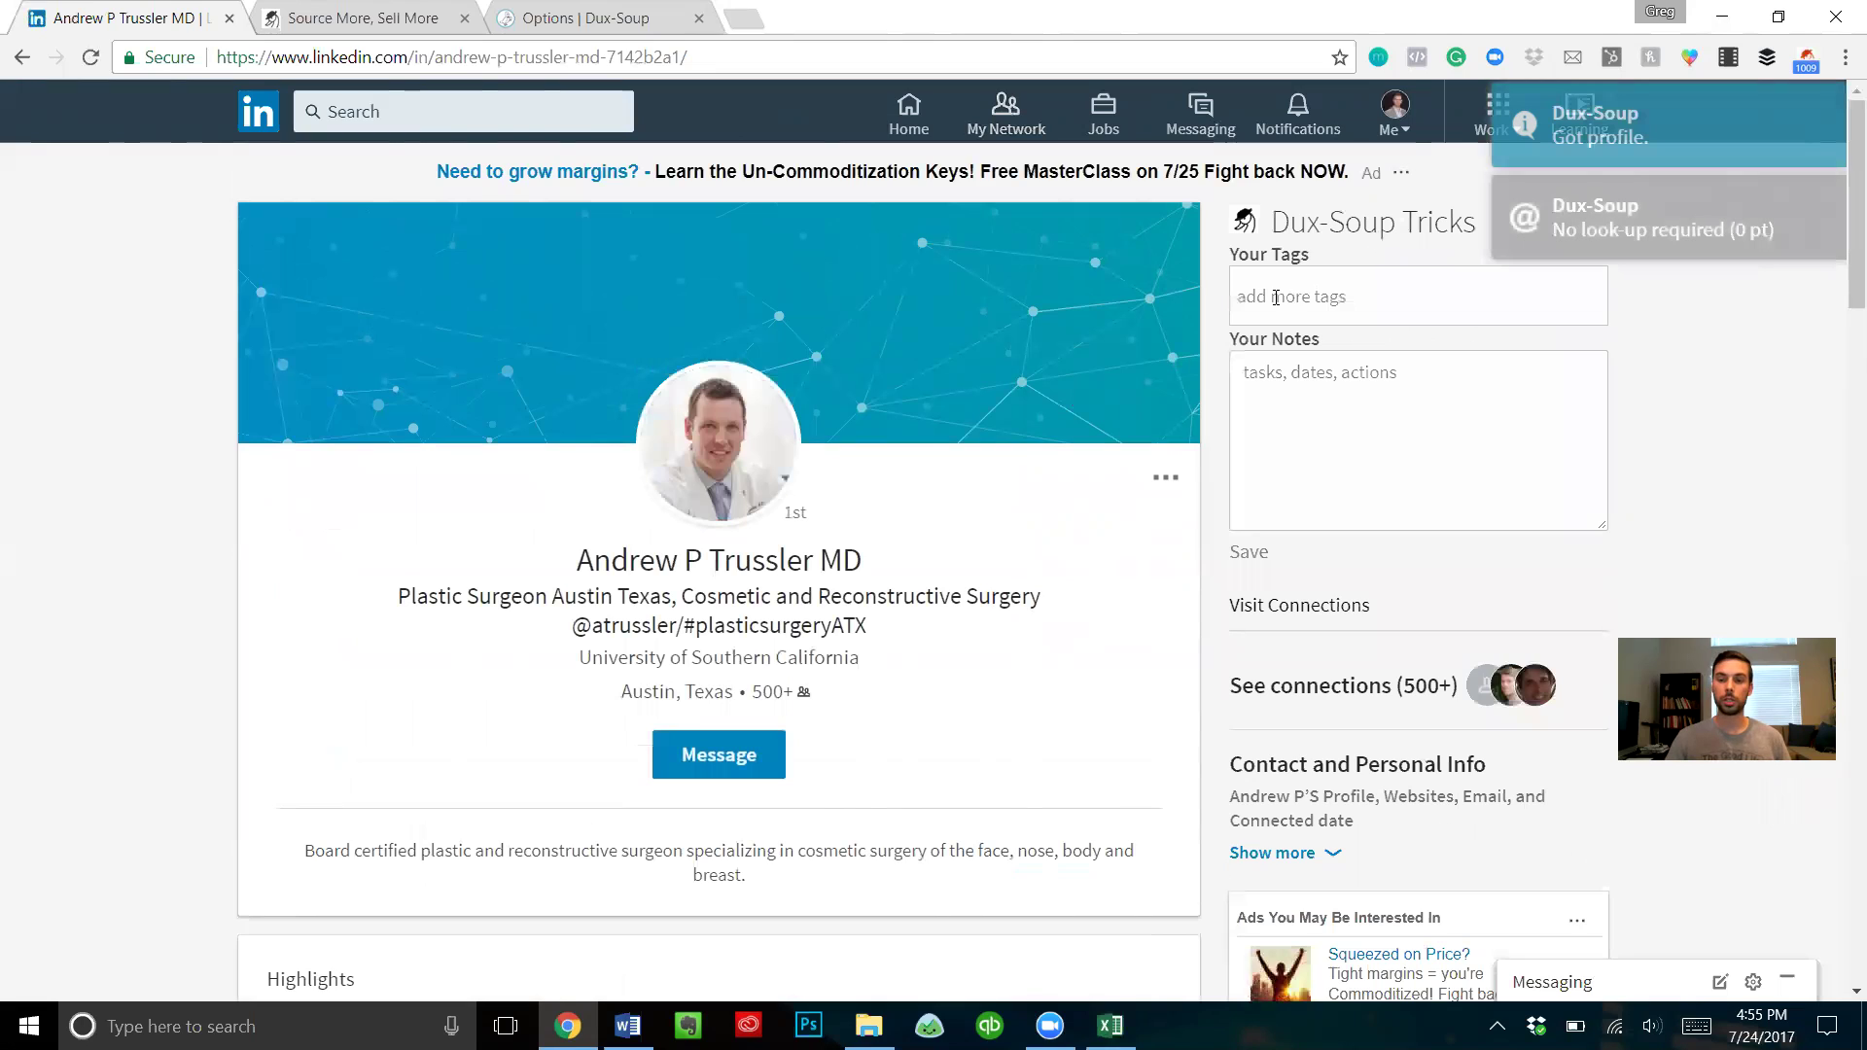
left_click(1307, 391)
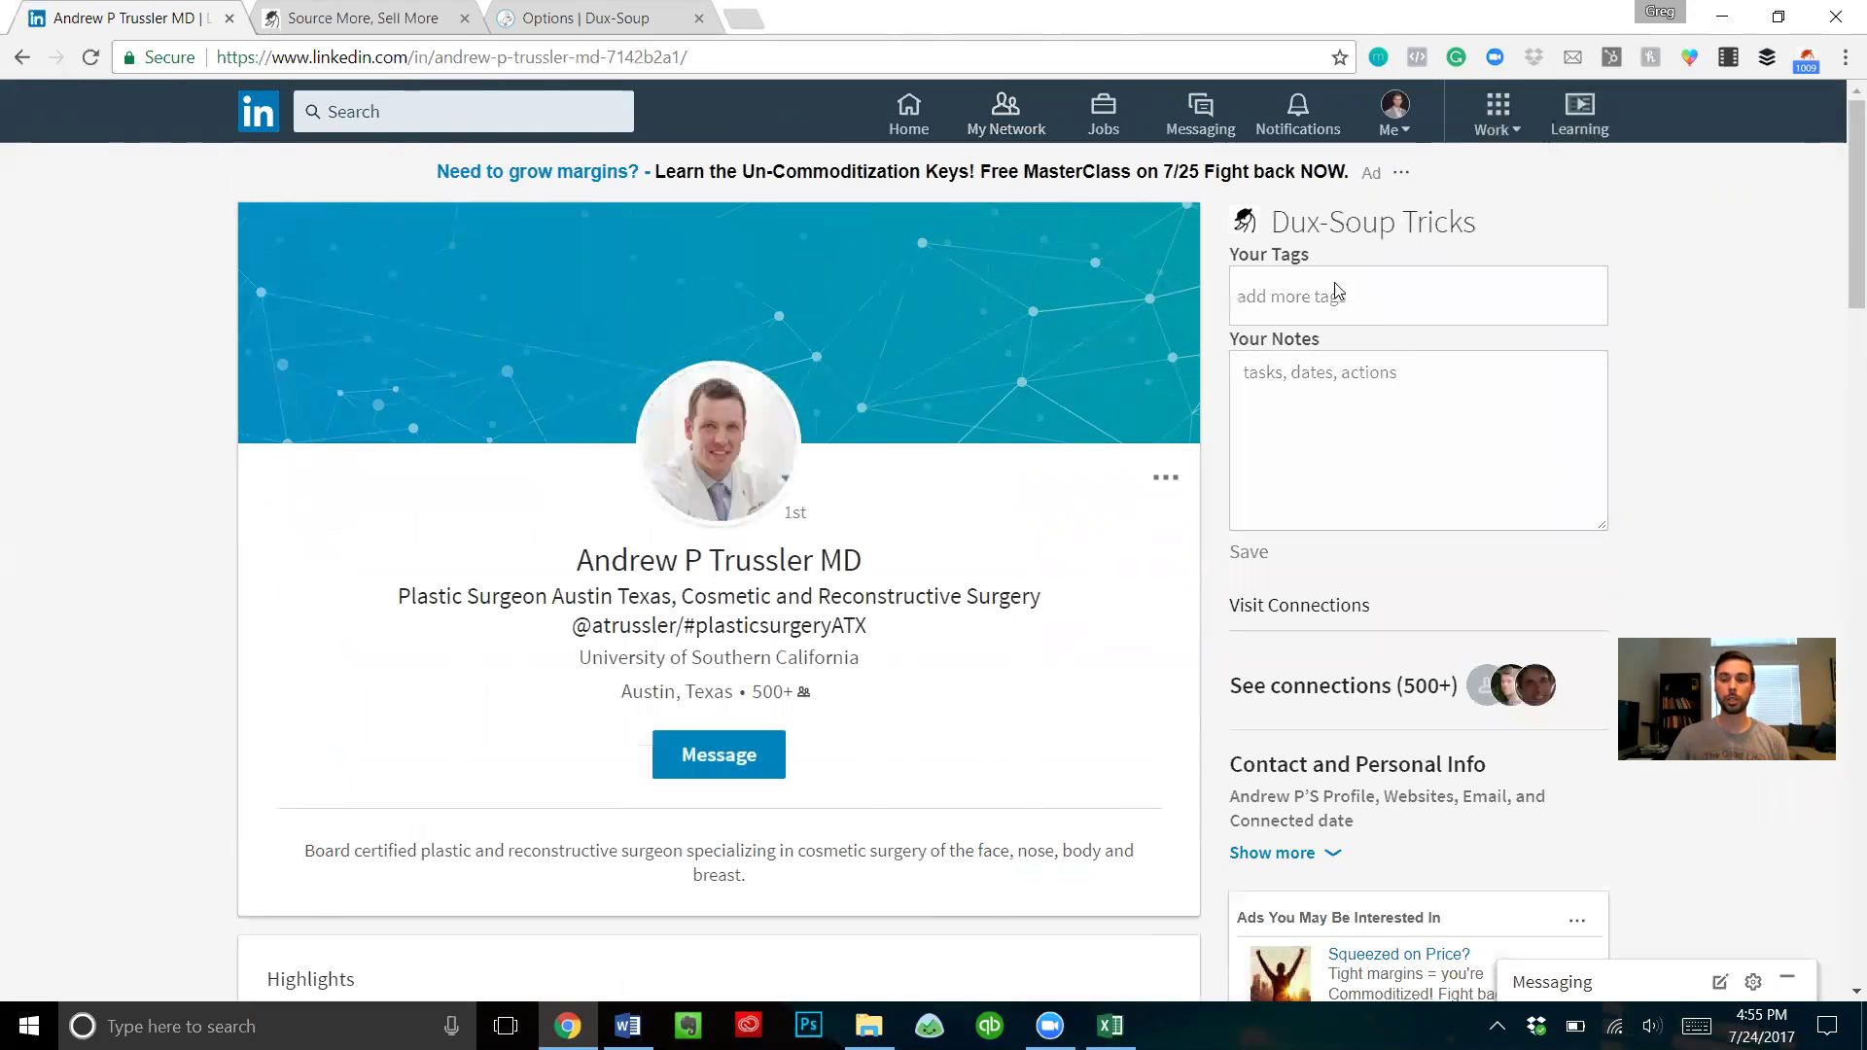
left_click(1806, 61)
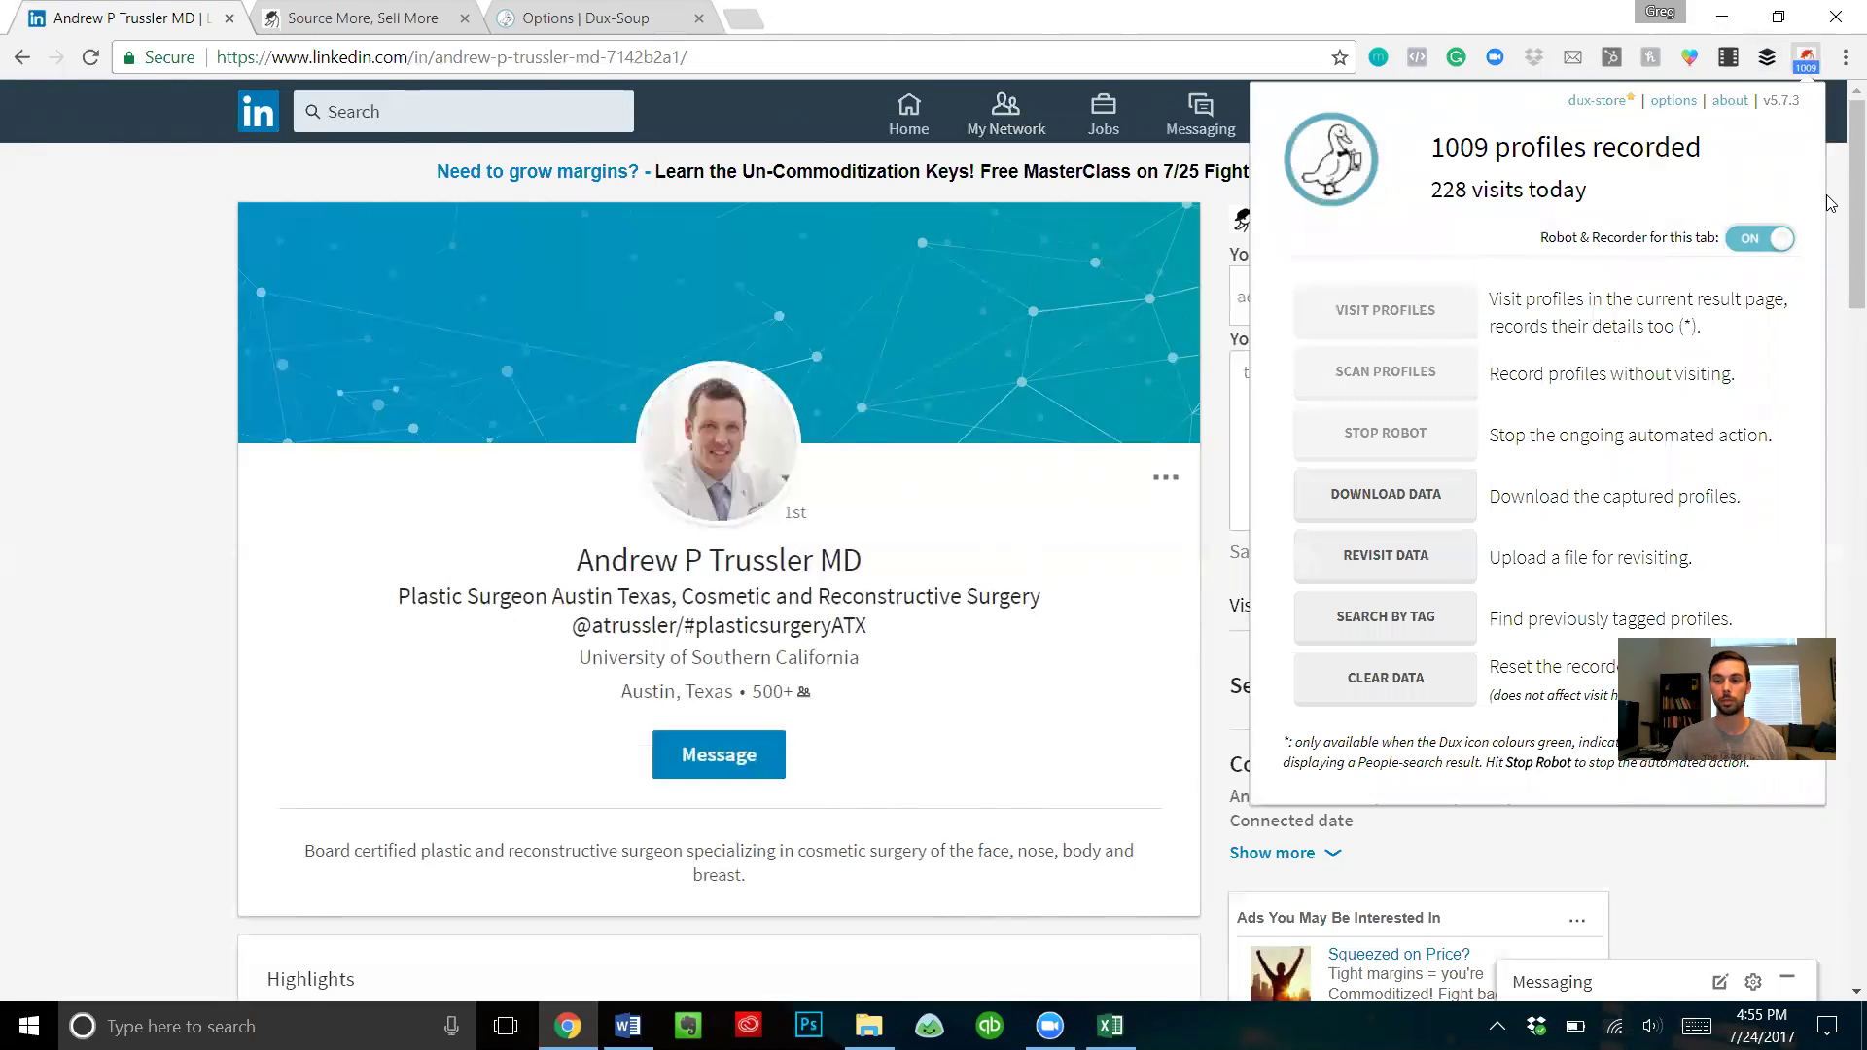
Find the pricing section on the Dux-Soup website and compare the Starter and Professional editions.
left_click(367, 44)
left_click(367, 29)
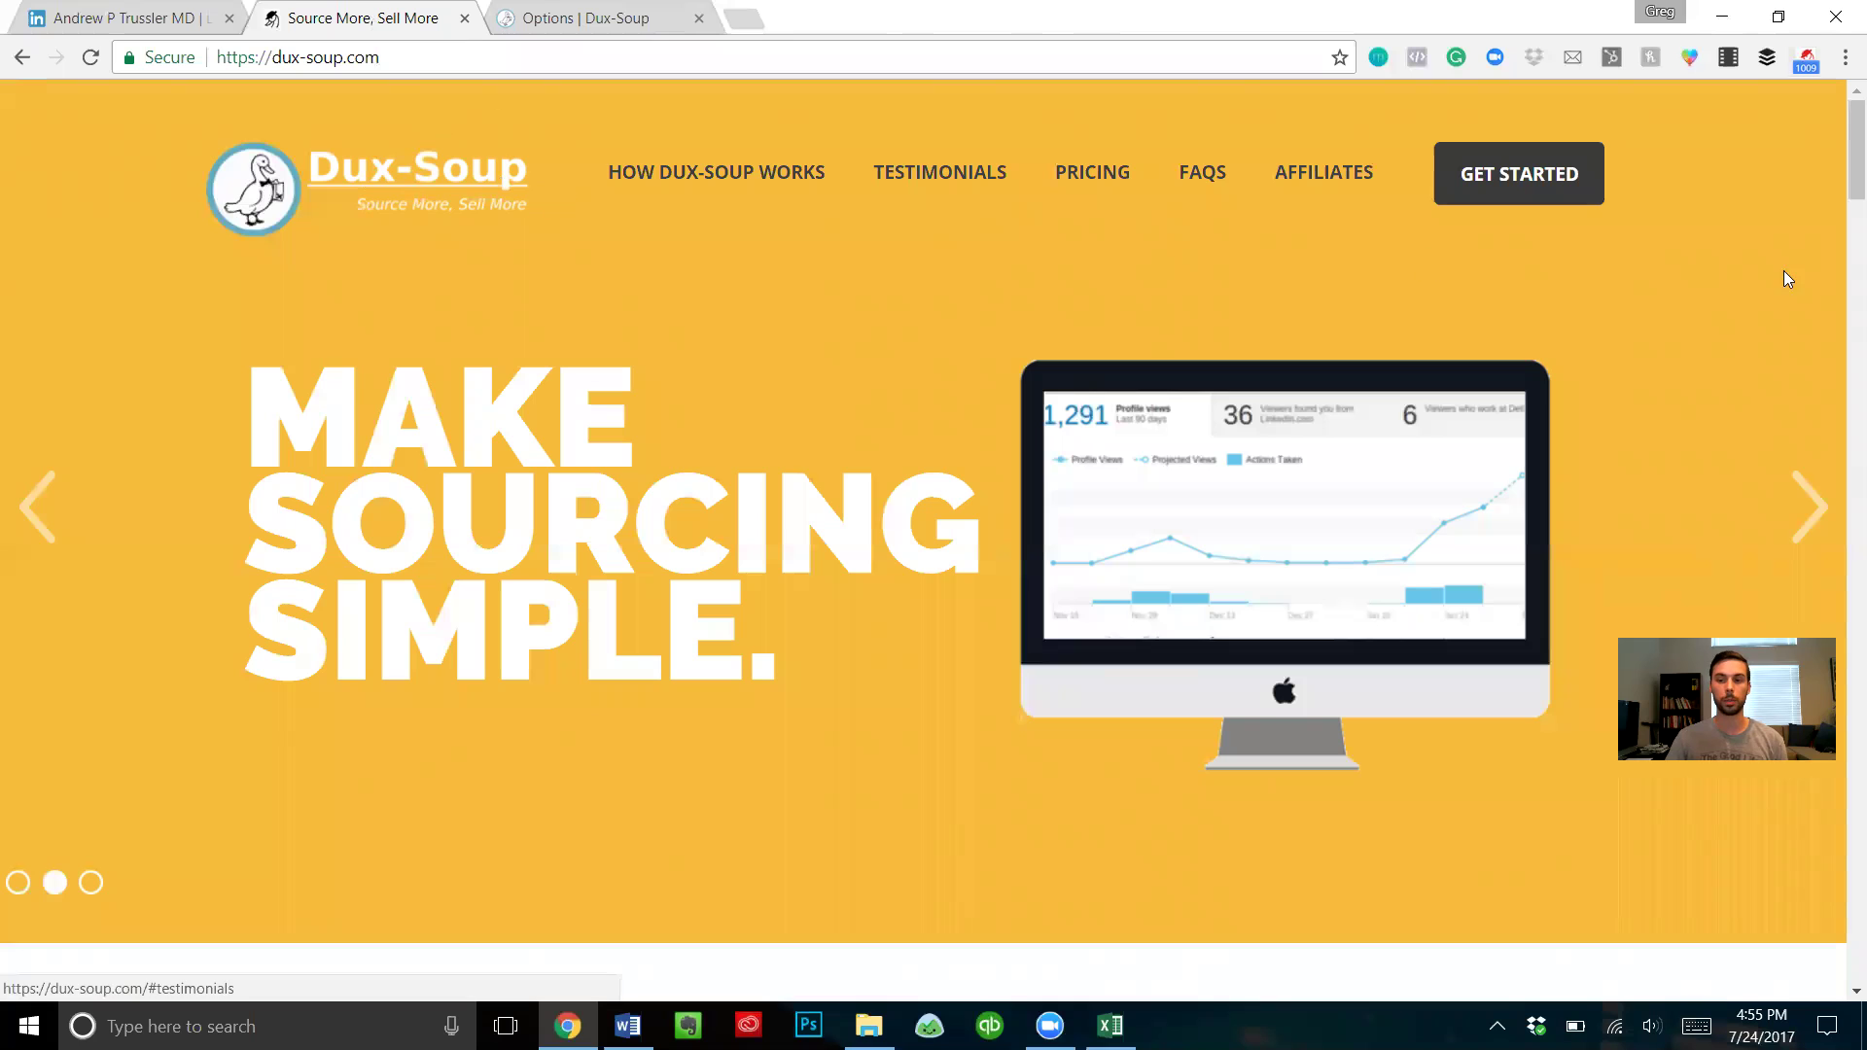
scroll(1504, 380, "down", 15)
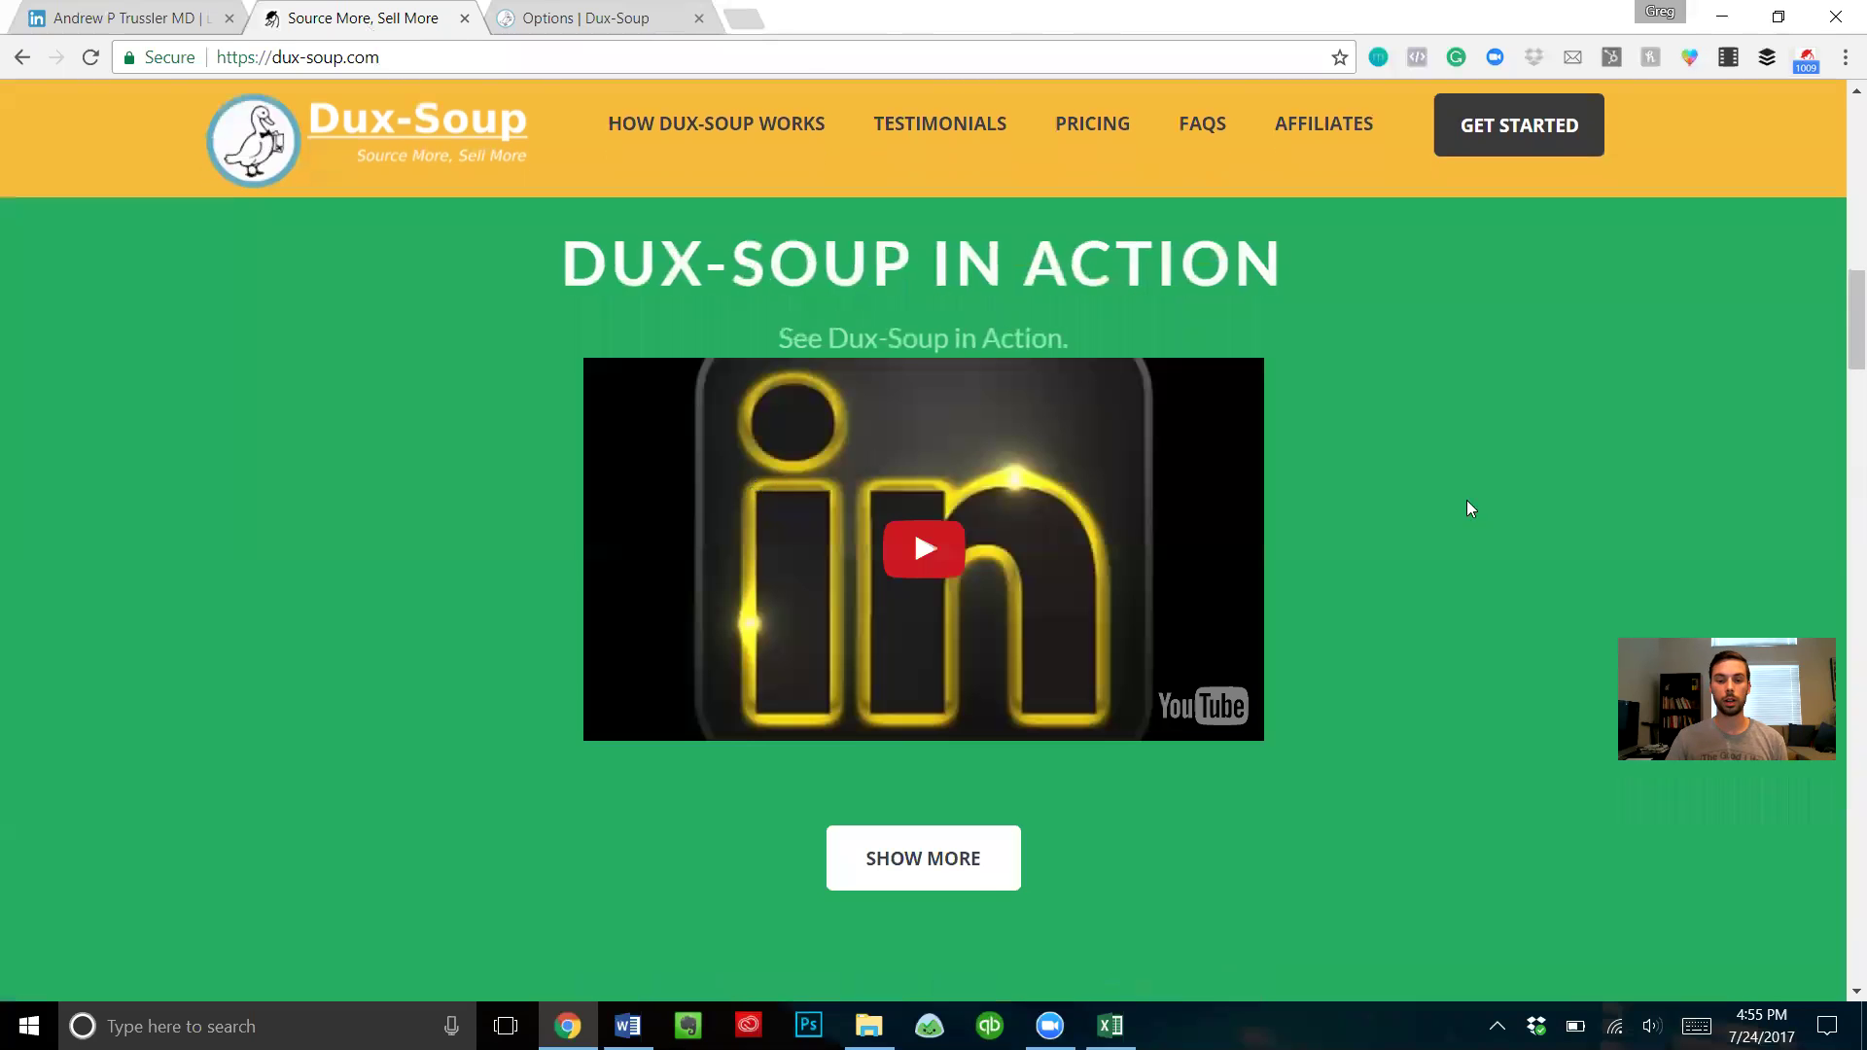
scroll(1321, 550, "down", 4)
scroll(570, 447, "down", 7)
scroll(570, 446, "down", 10)
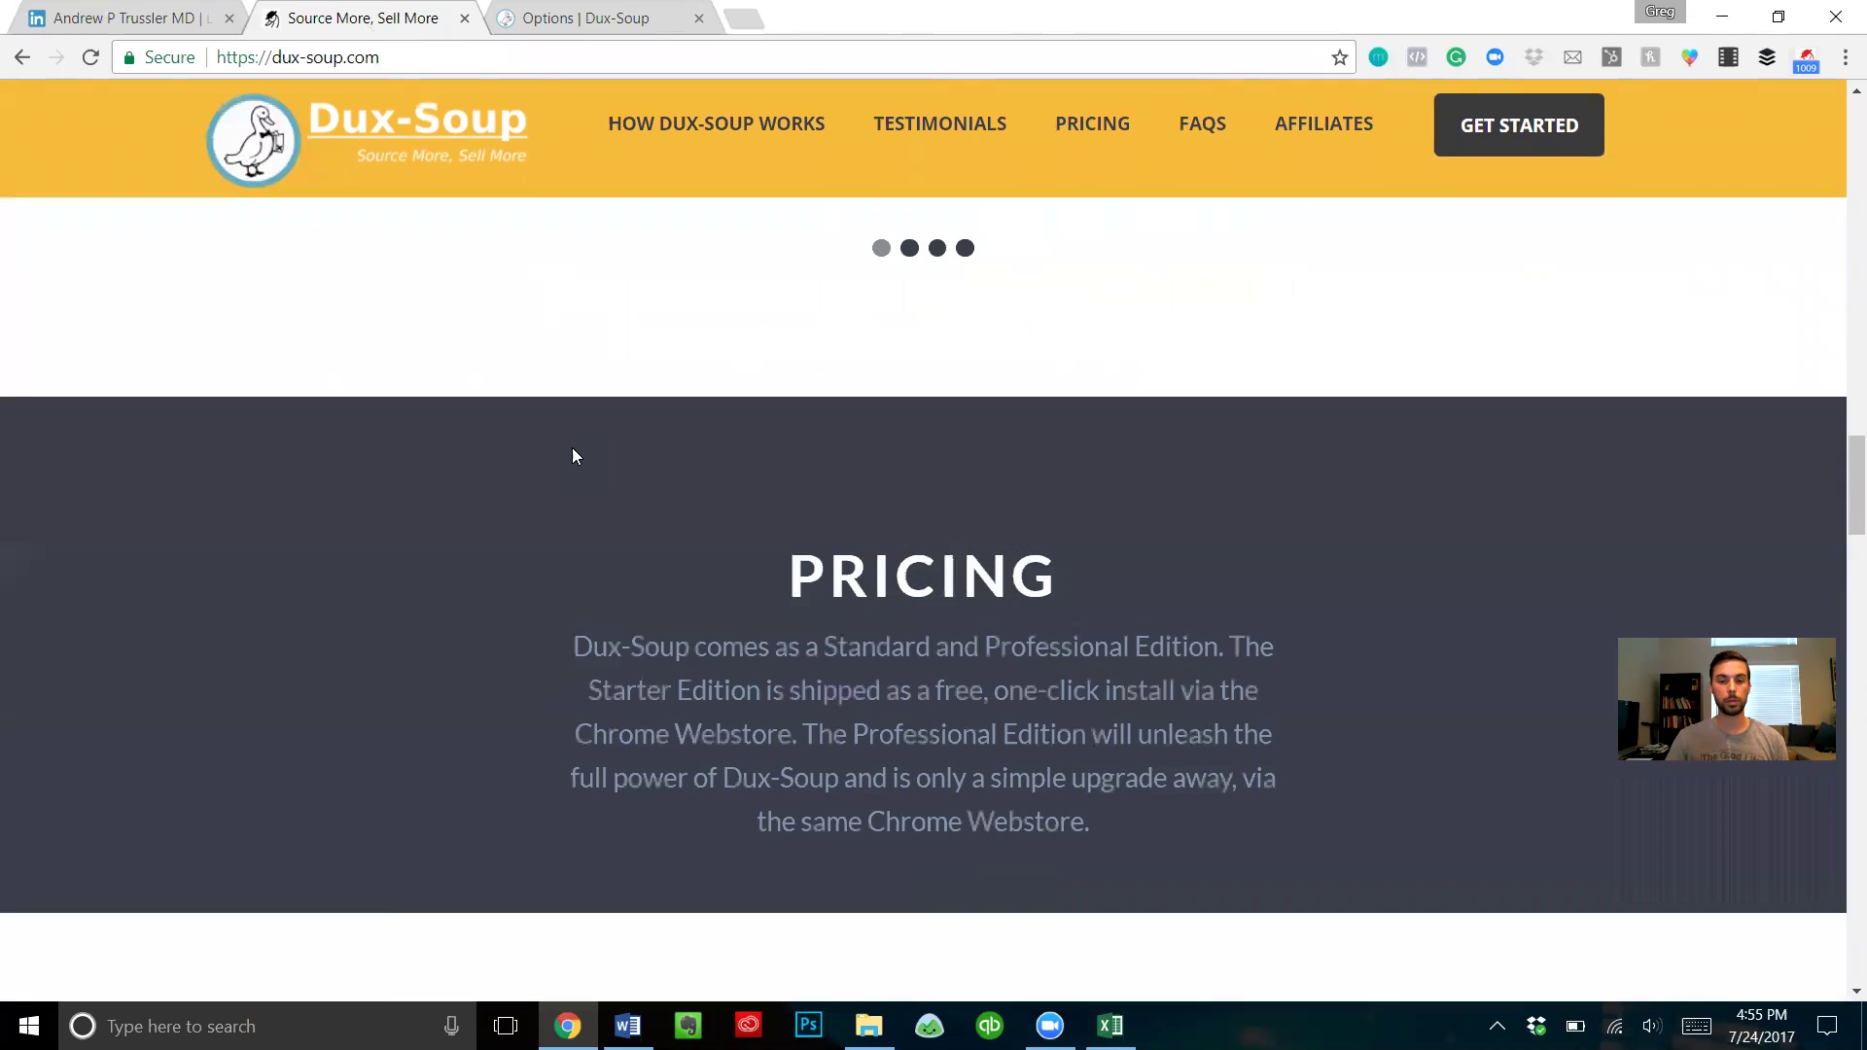
scroll(761, 463, "up", 3)
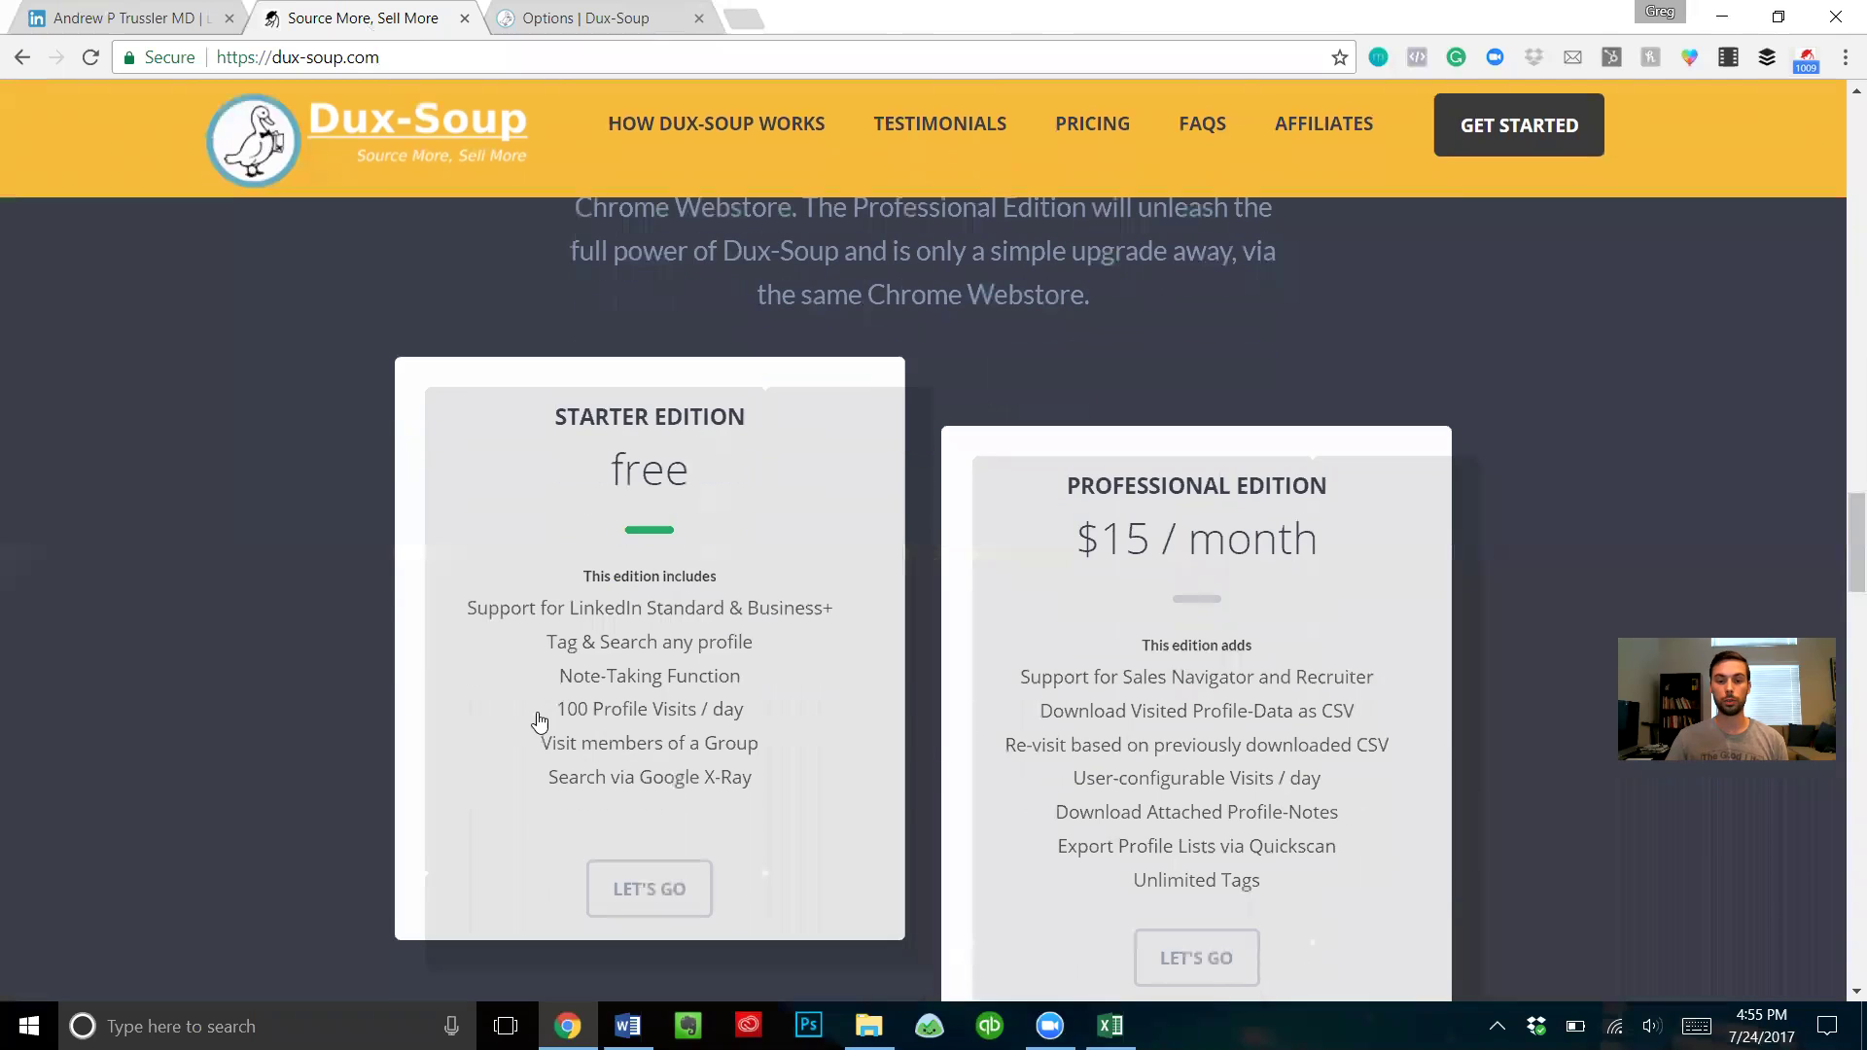
scroll(1310, 431, "down", 1)
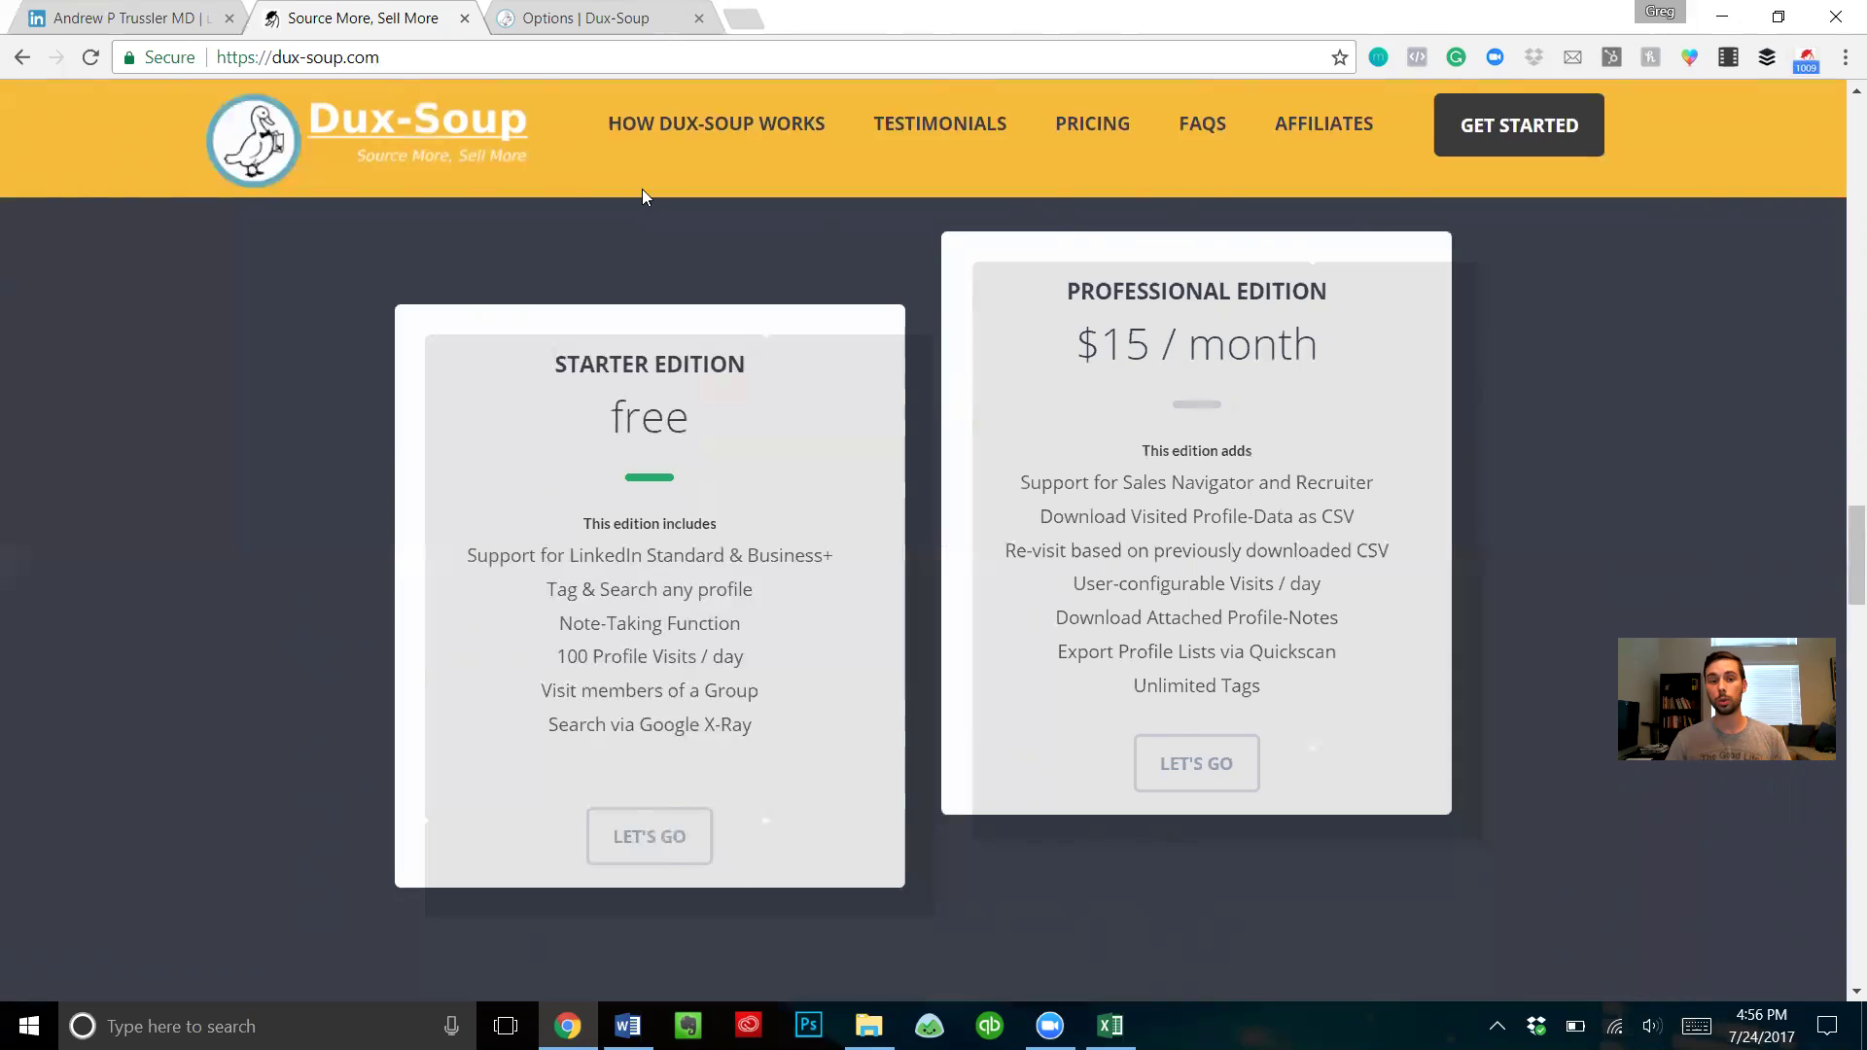
Reopen the Dux-Soup options from the LinkedIn profile page and review the automation, skipping, visiting speed and daily limit settings.
left_click(137, 18)
left_click(1802, 64)
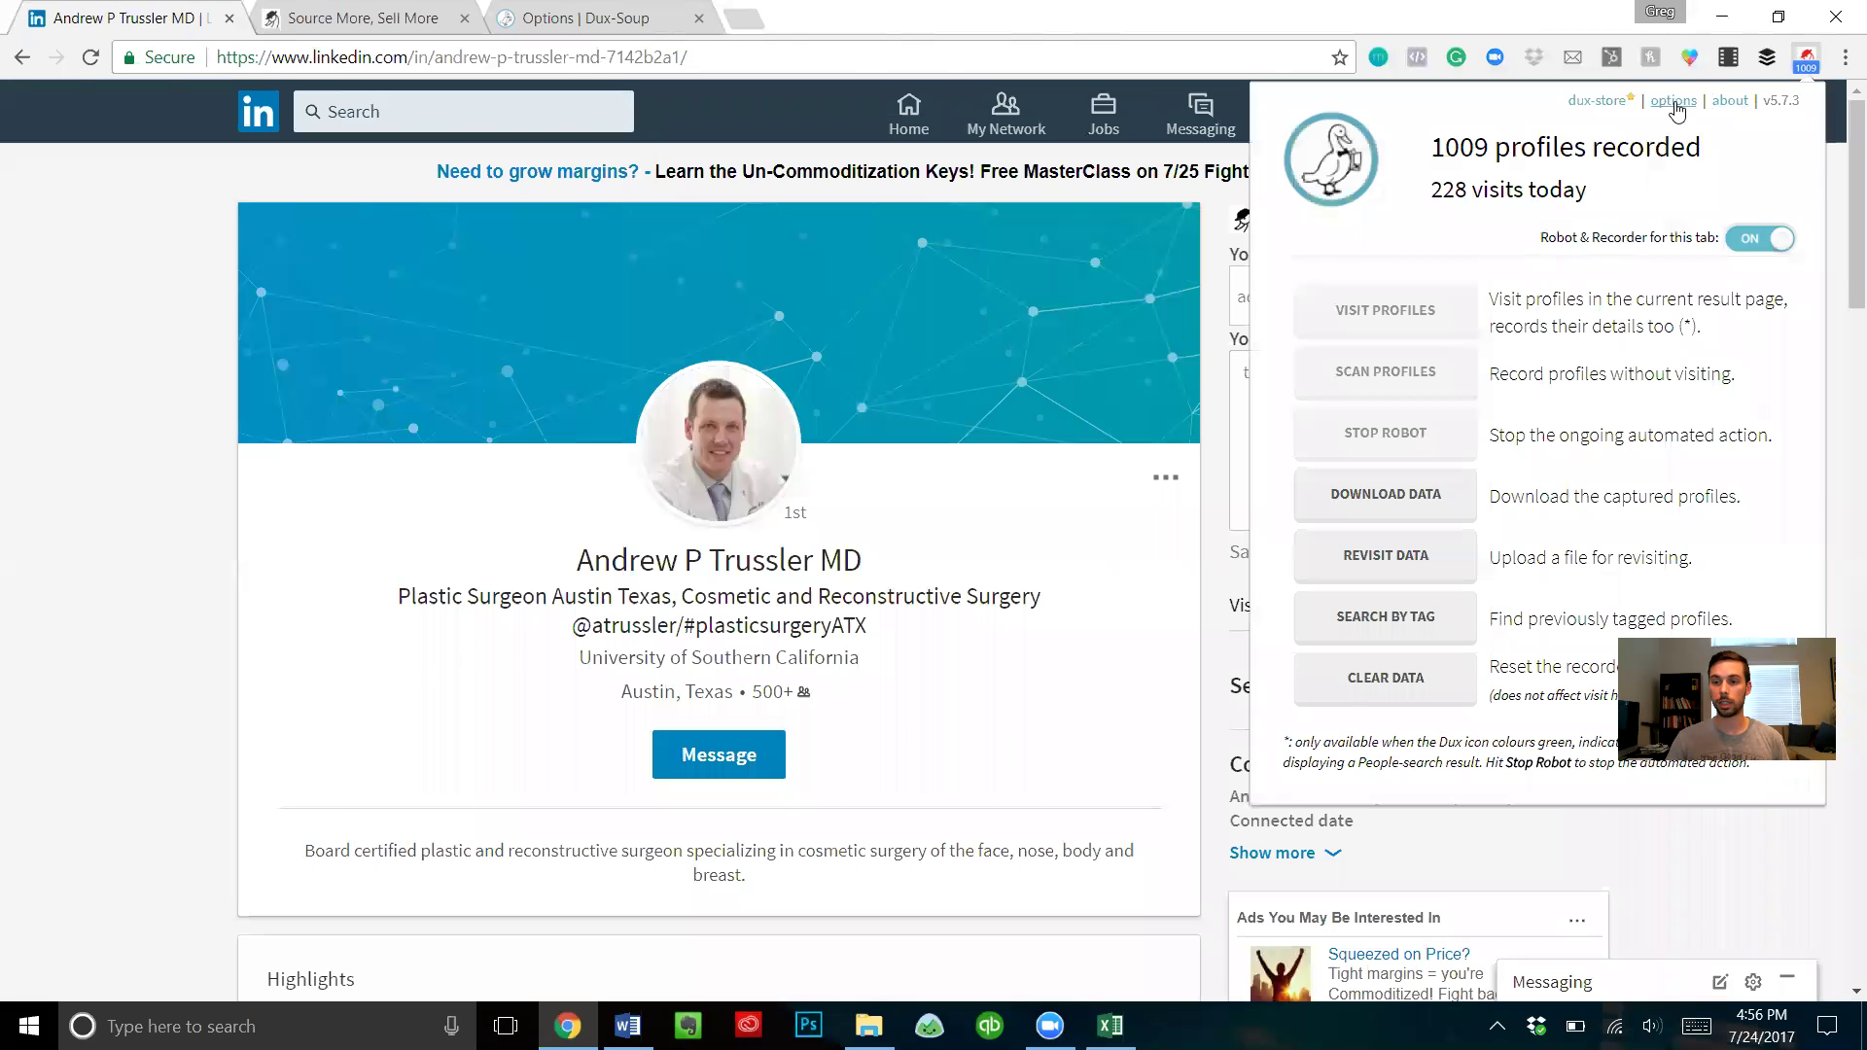
left_click(1674, 100)
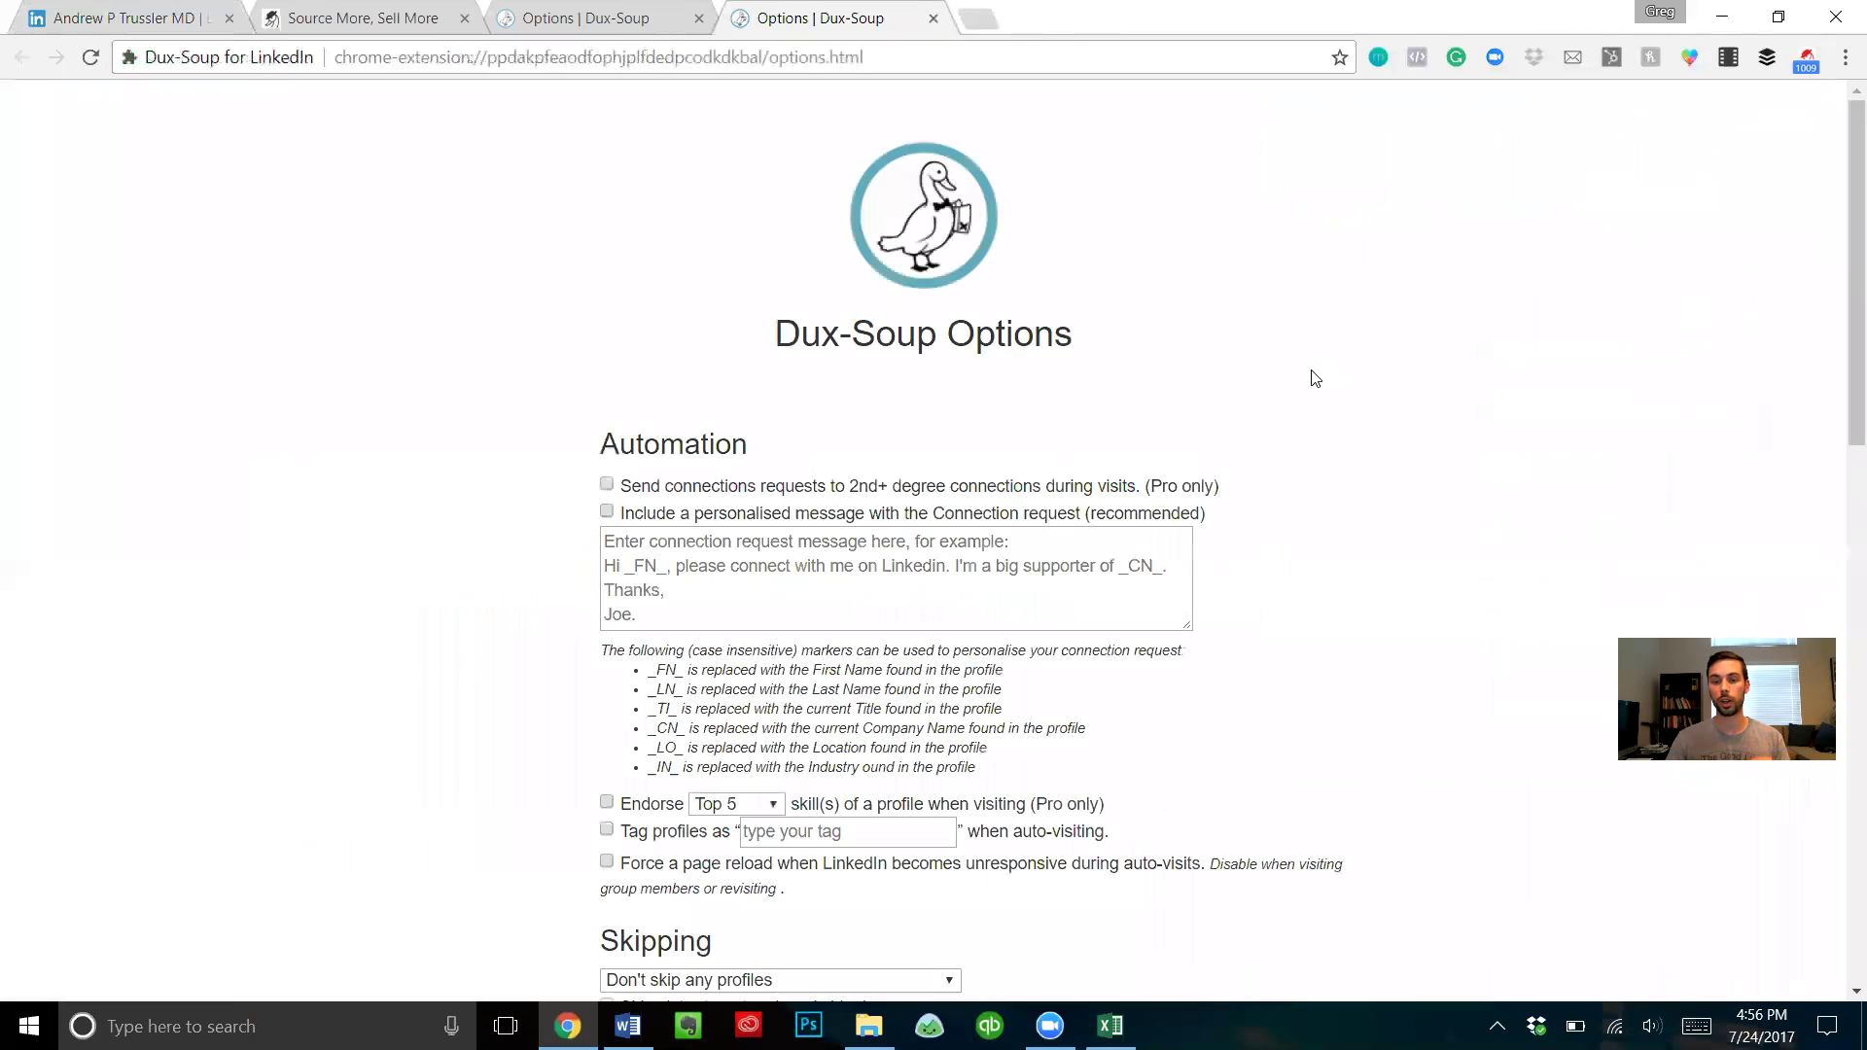
scroll(1313, 379, "down", 5)
scroll(1310, 377, "down", 4)
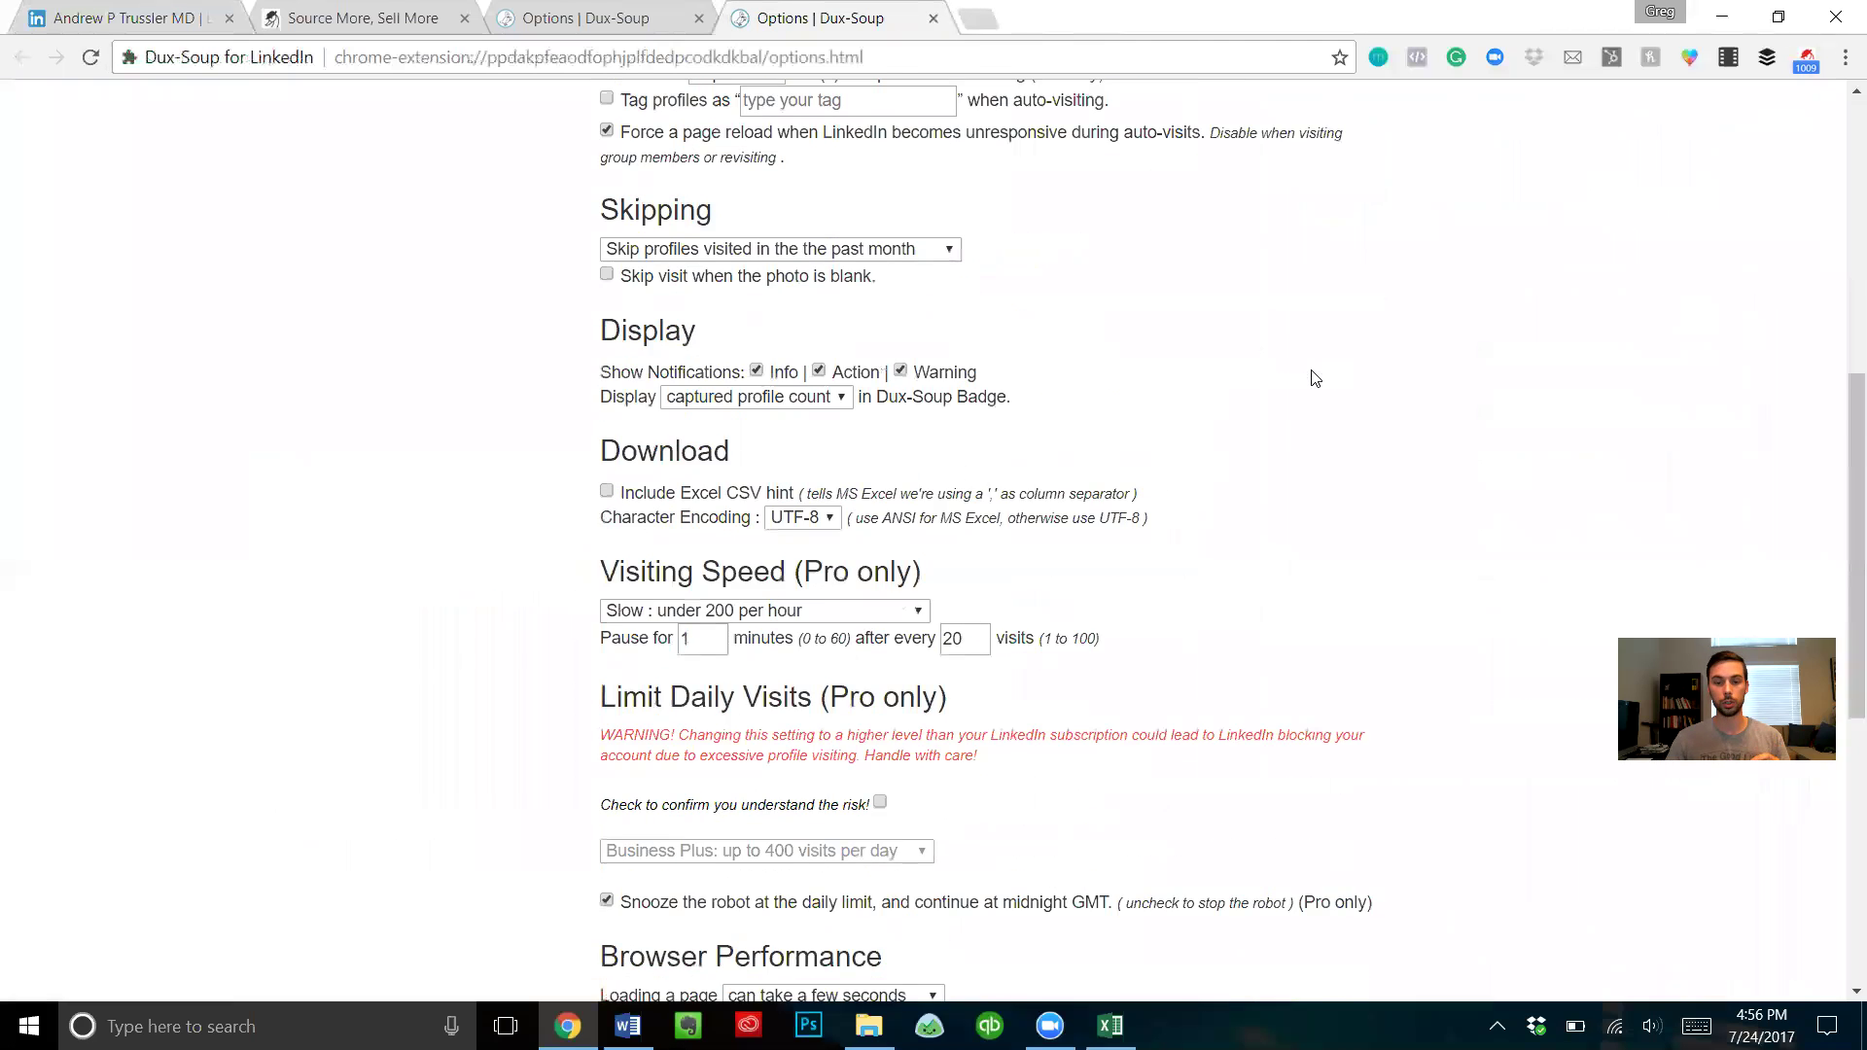
scroll(1309, 376, "up", 4)
scroll(1237, 403, "up", 3)
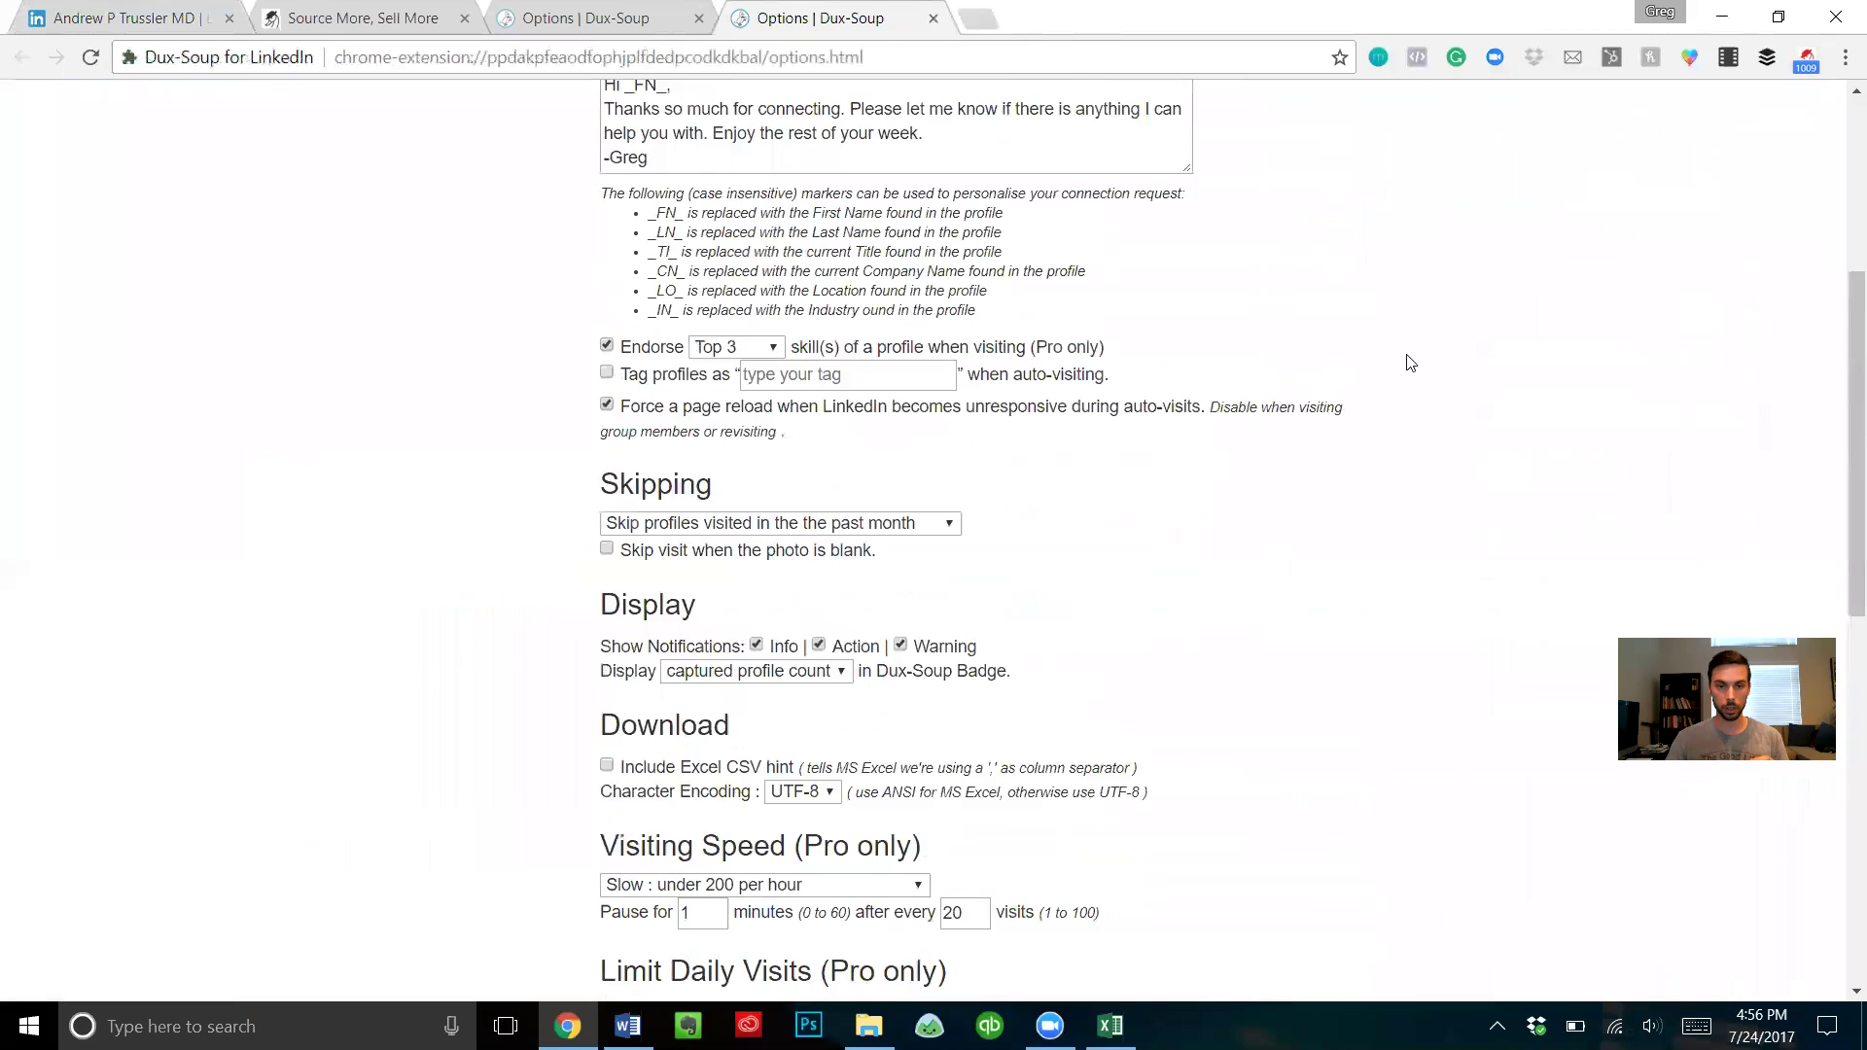
scroll(1359, 418, "down", 7)
scroll(1146, 675, "down", 5)
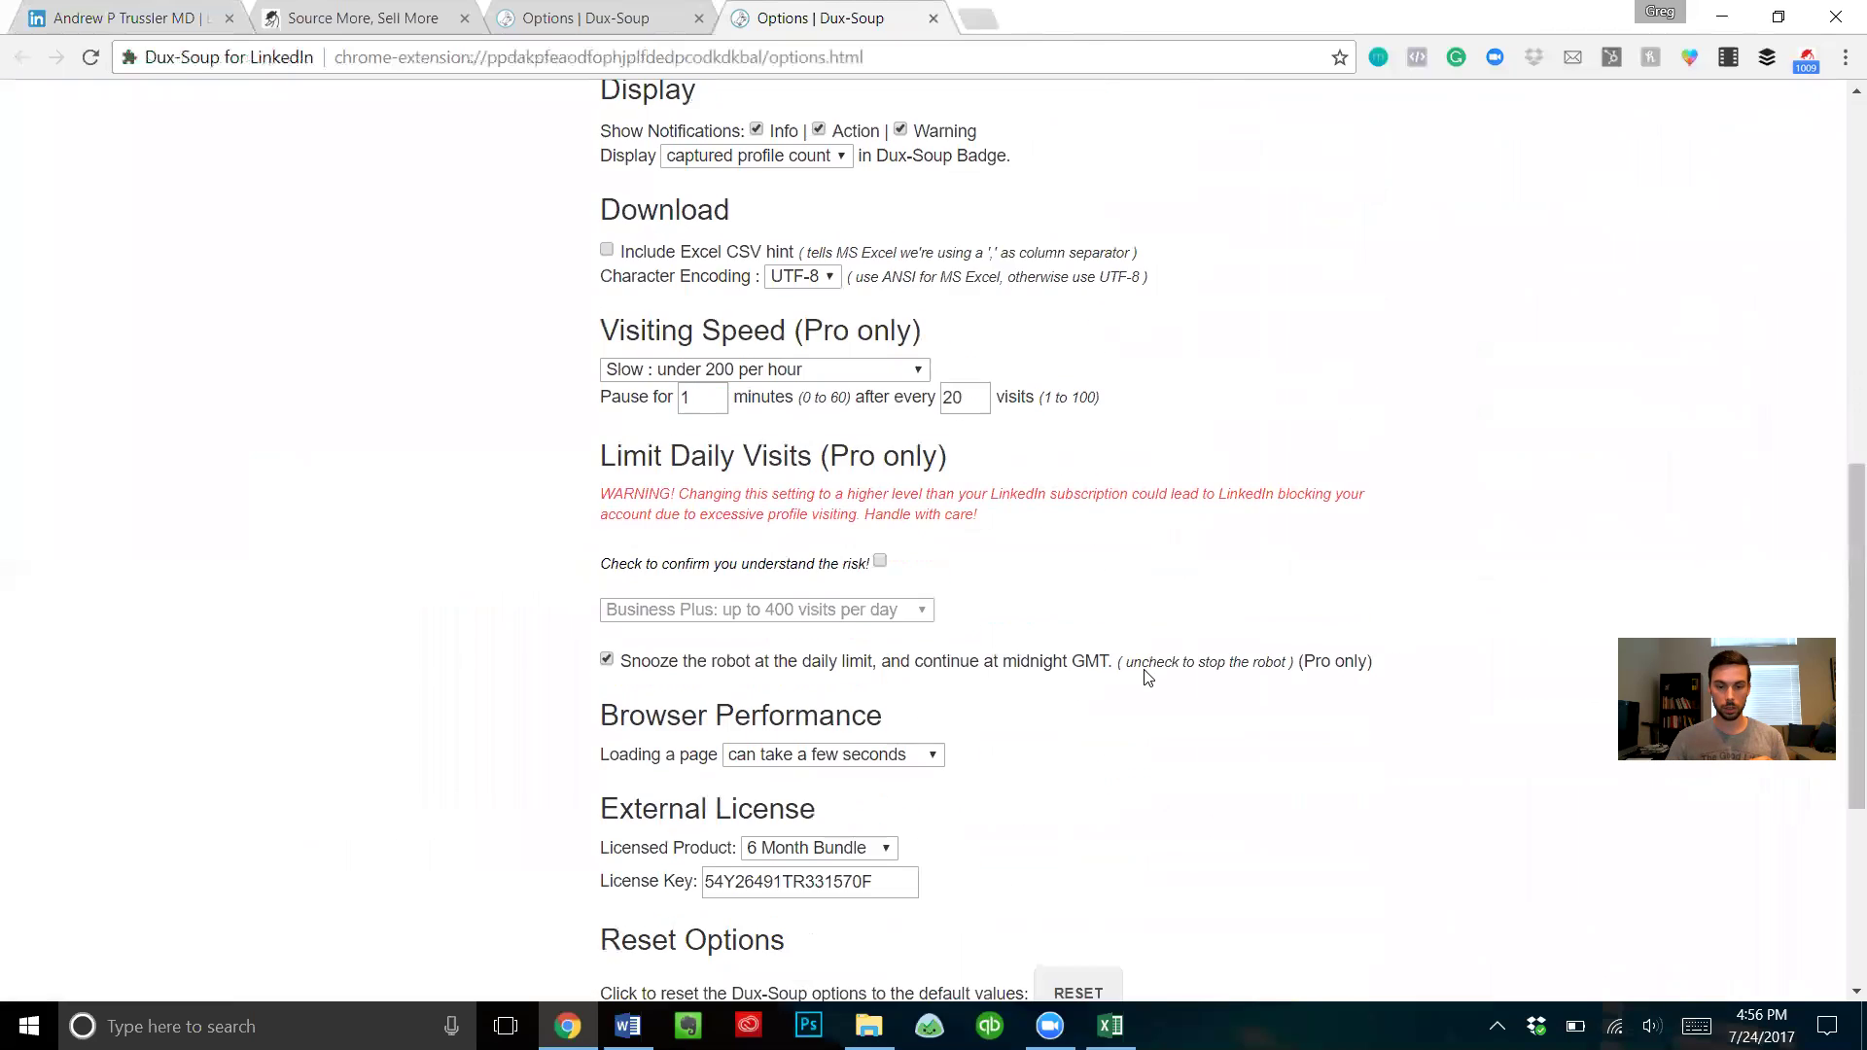
Review the remaining Dux-Soup options and the available skipping intervals, keeping profiles visited in the past month as the skip choice.
scroll(897, 533, "up", 2)
scroll(1119, 692, "down", 2)
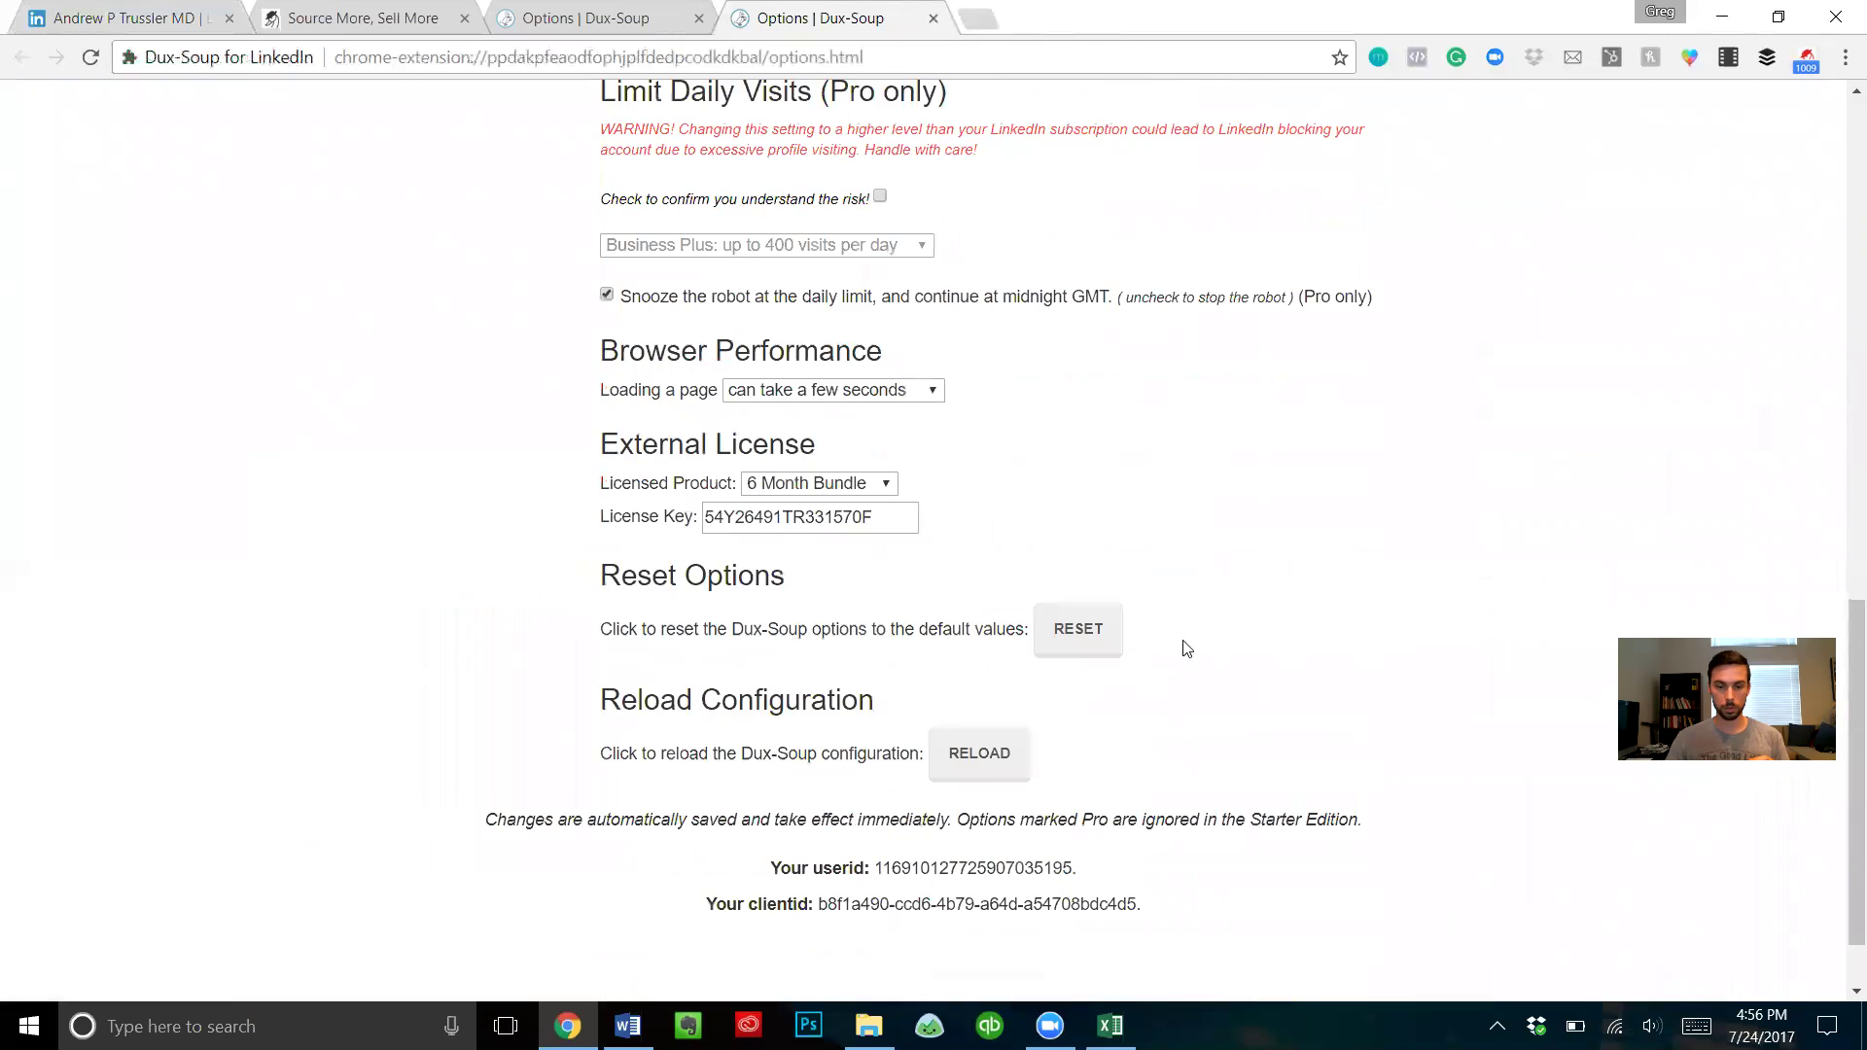
scroll(1180, 646, "up", 5)
scroll(1162, 522, "up", 3)
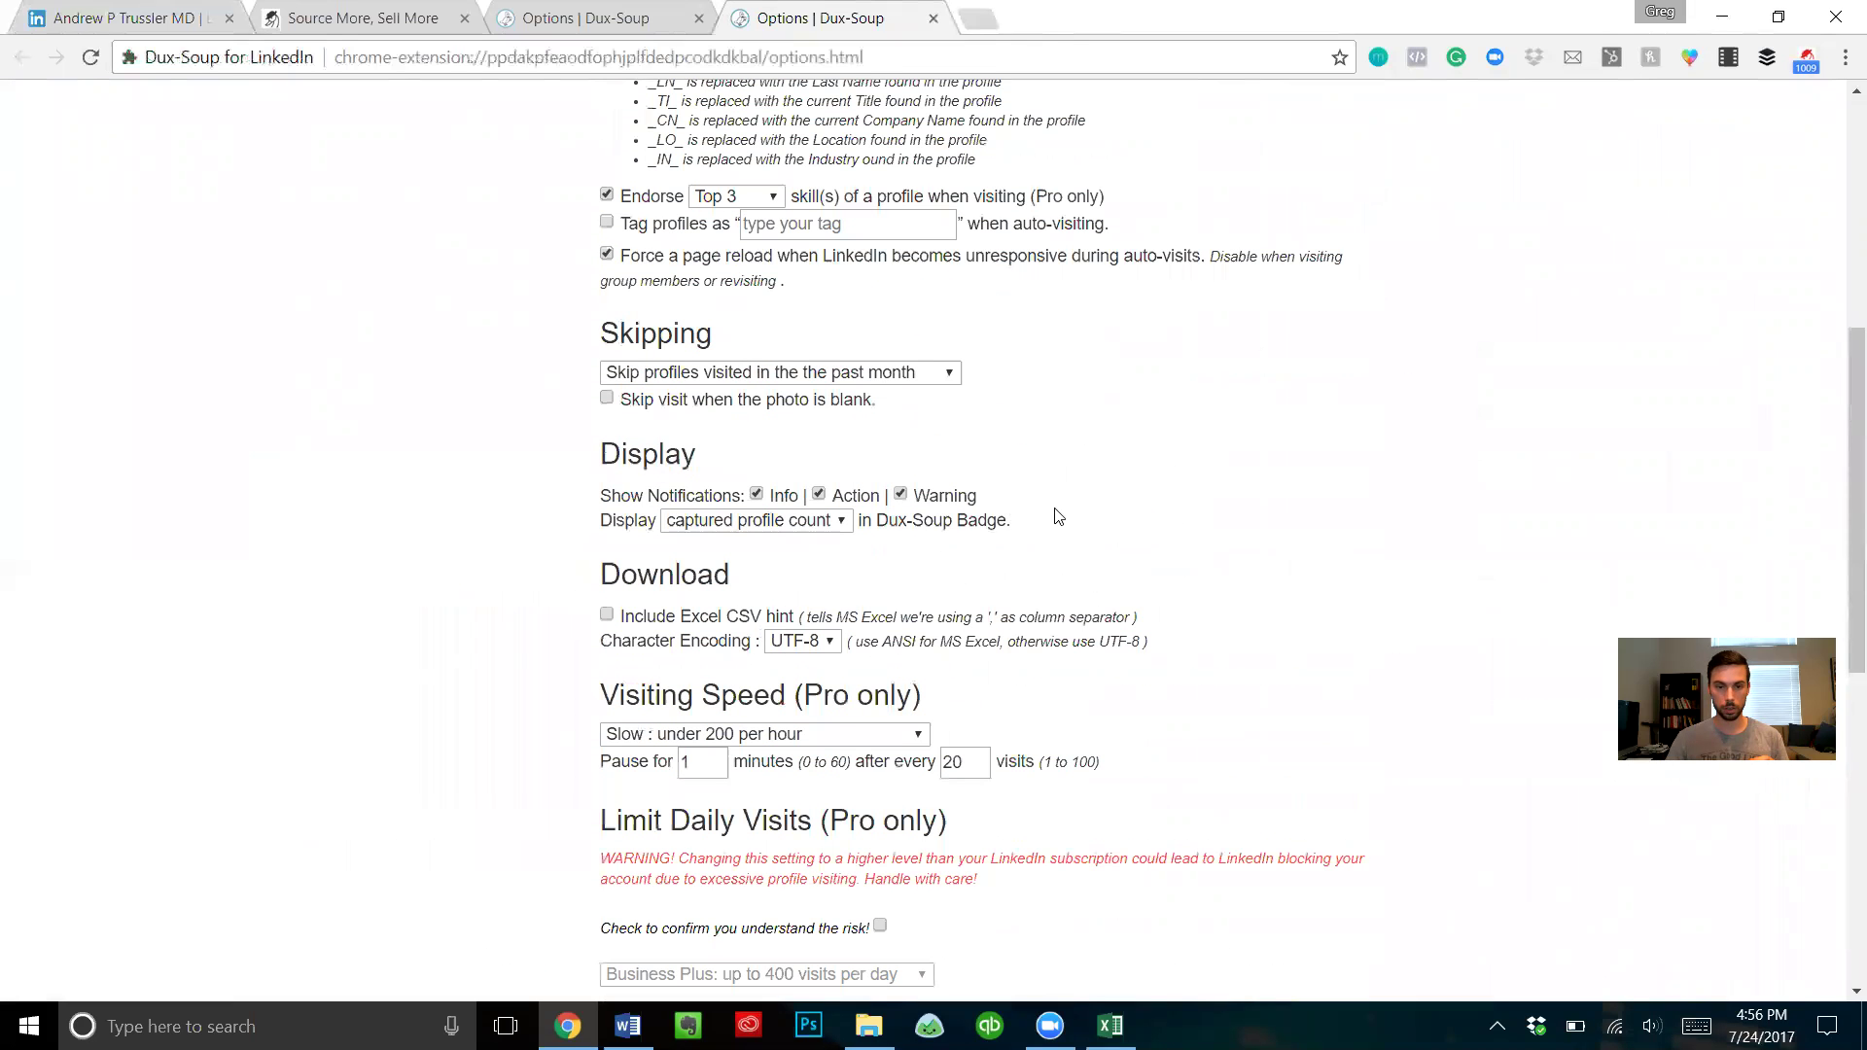
scroll(1066, 532, "up", 1)
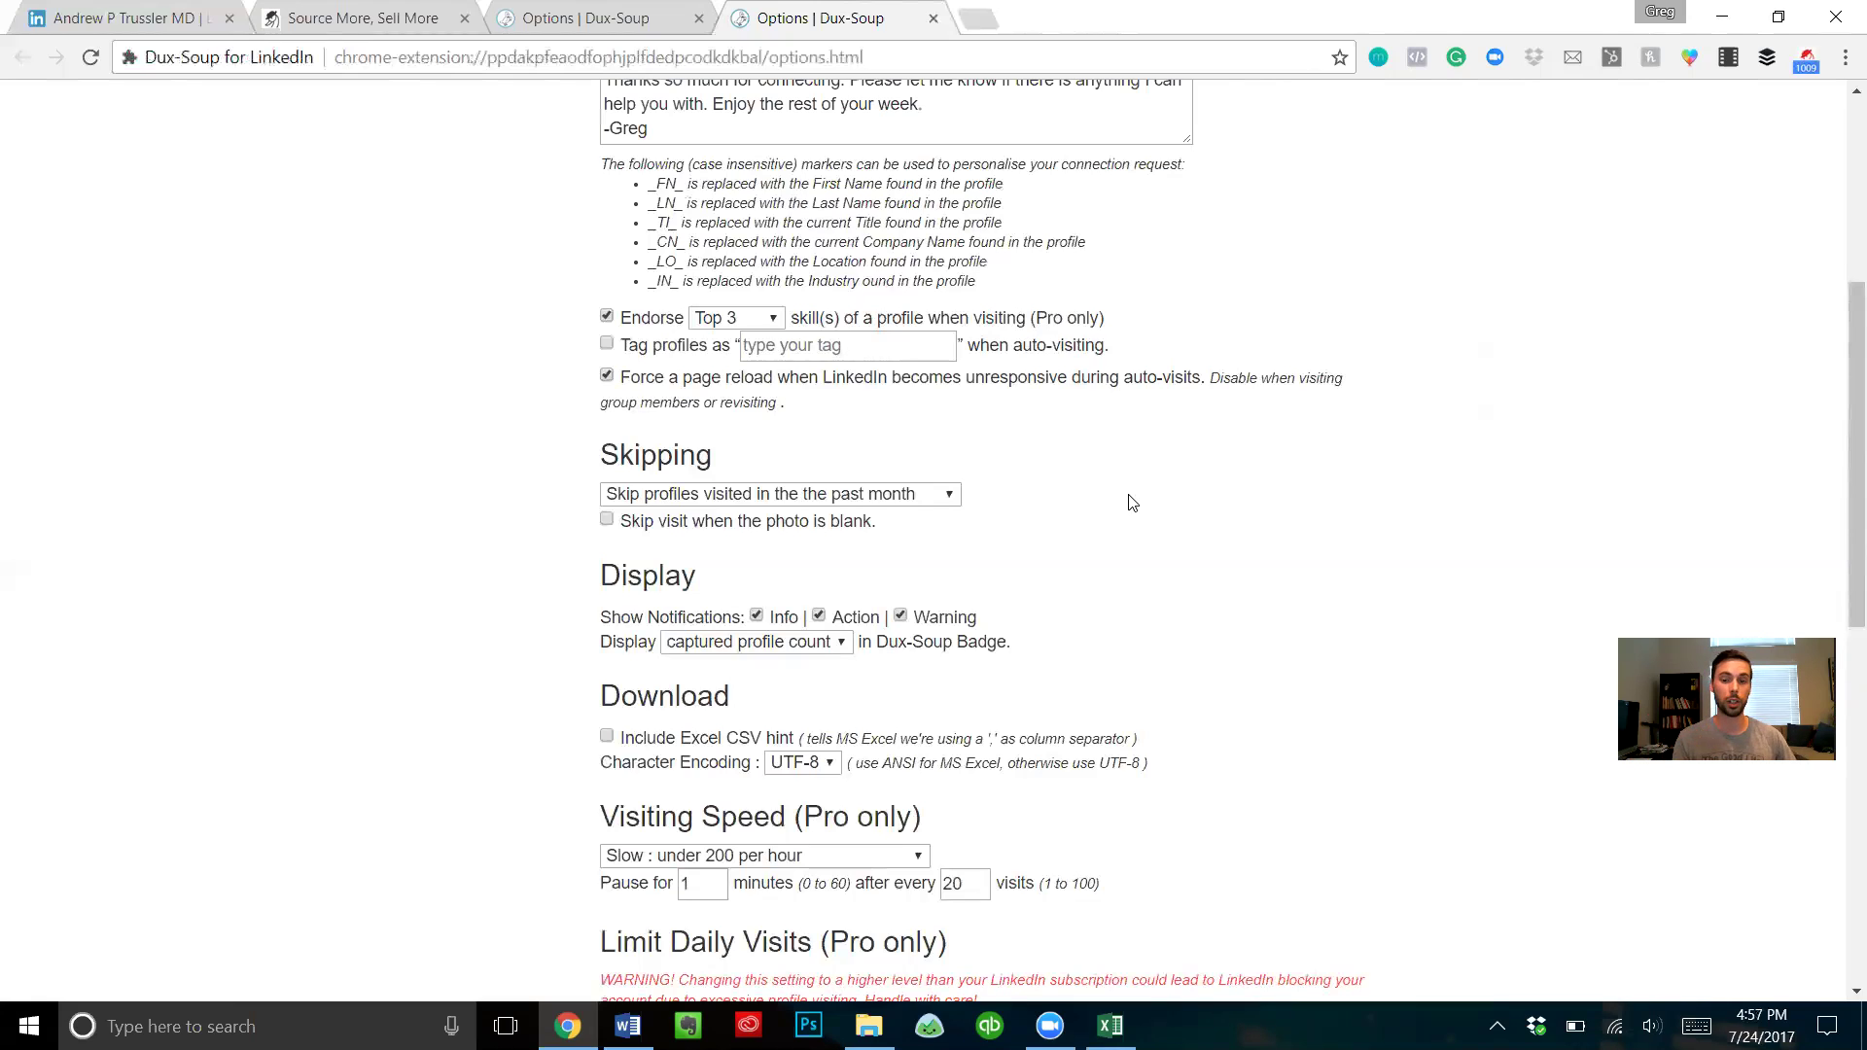
left_click(943, 494)
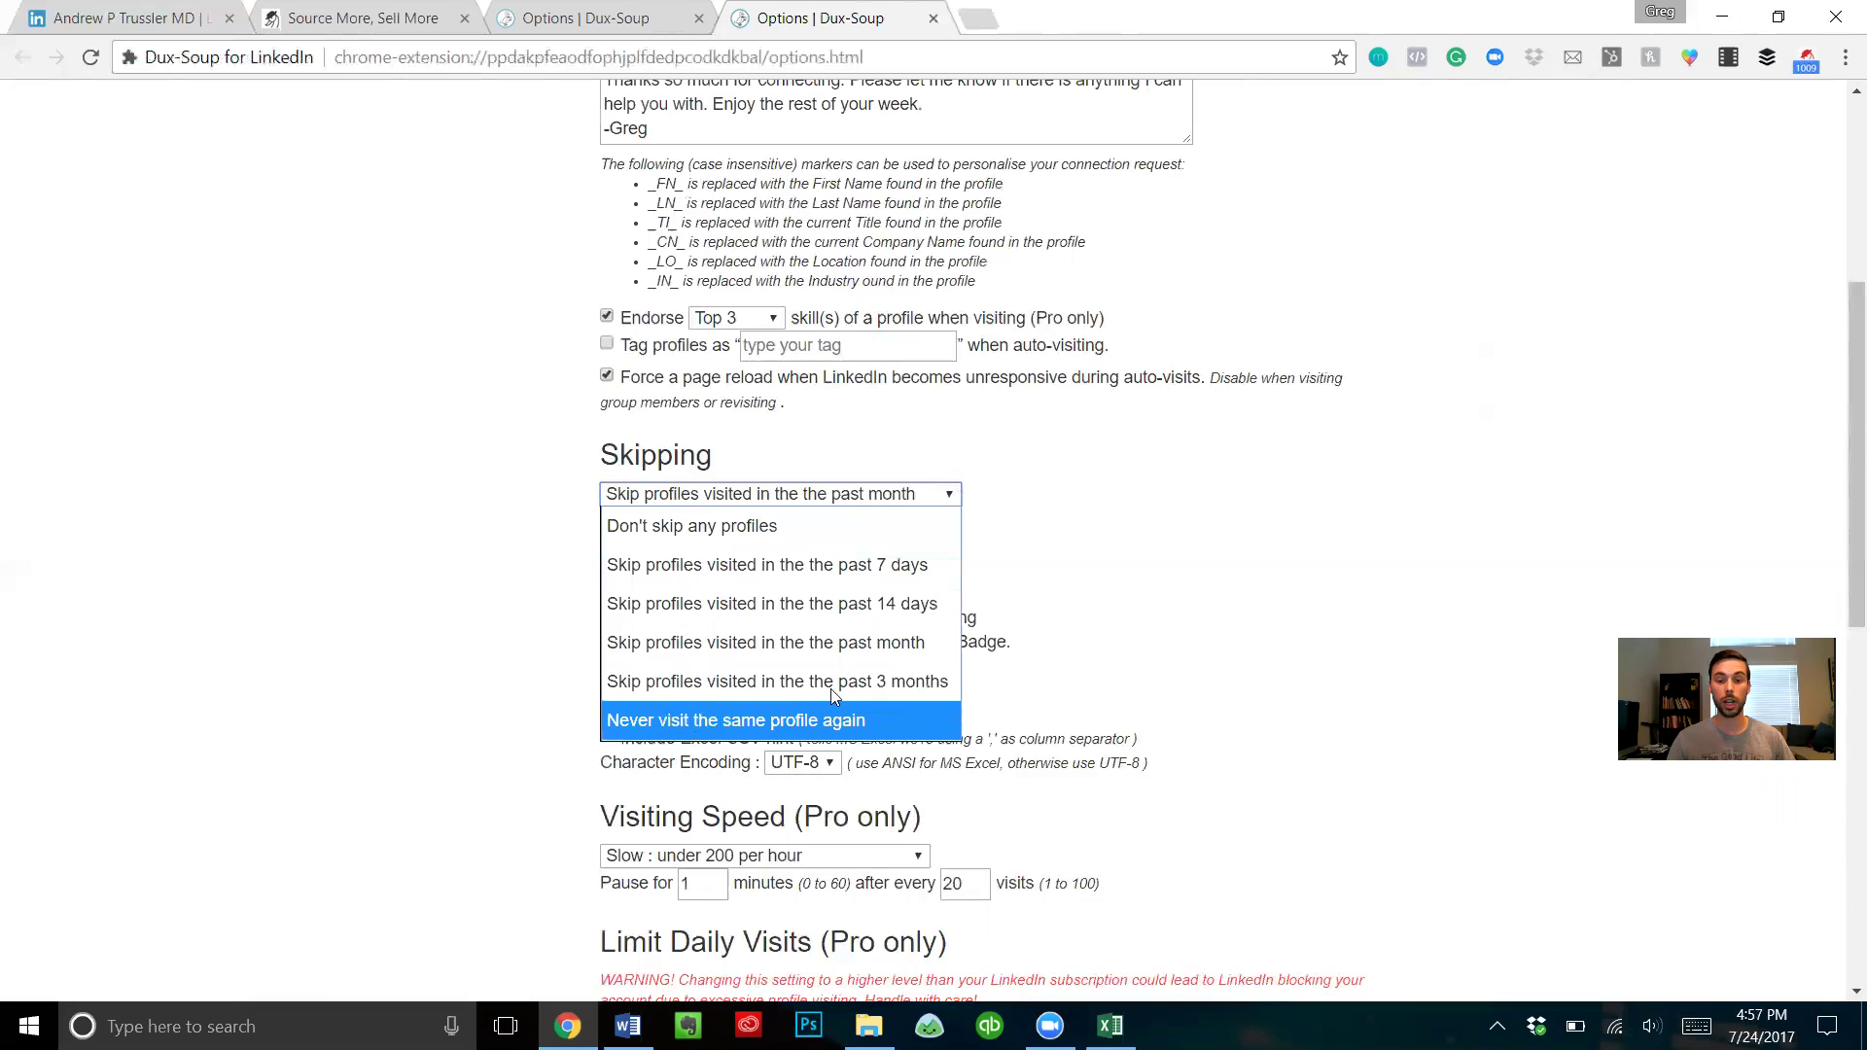
left_click(862, 644)
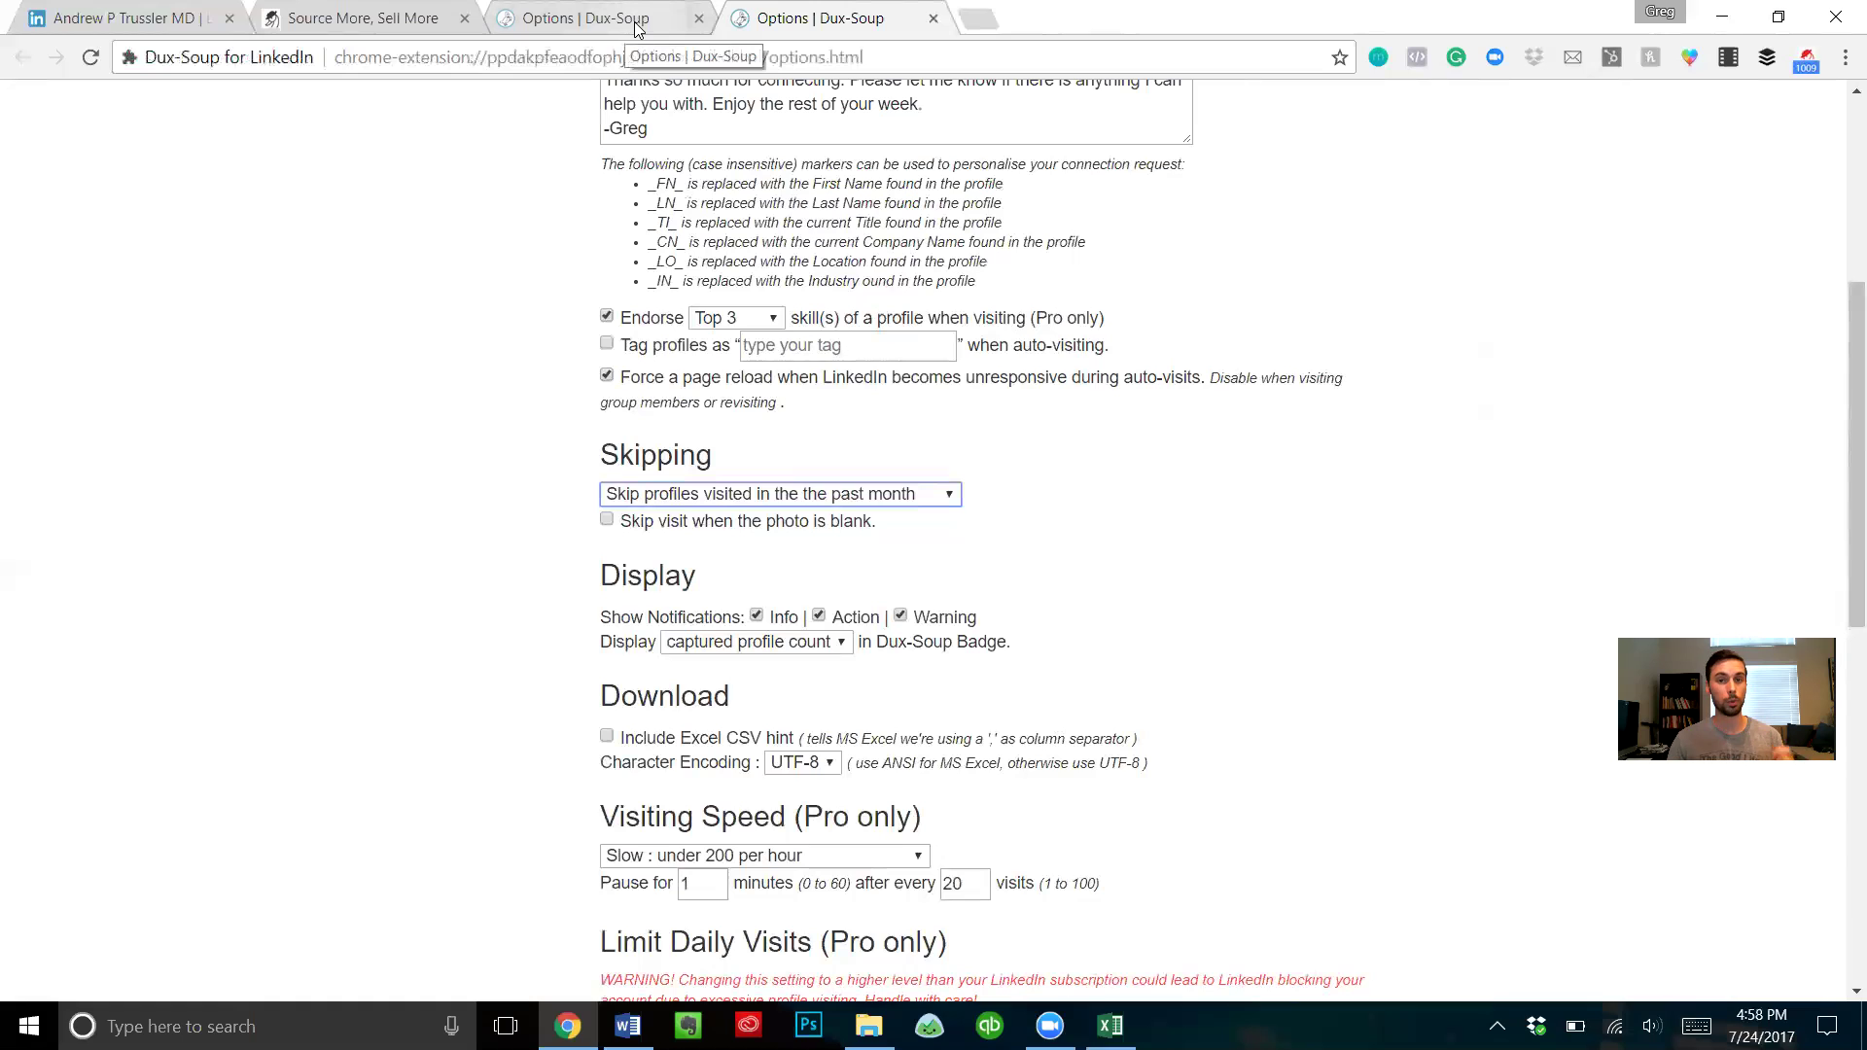
Return to LinkedIn and search for people with the title Restaurant Owner.
left_click(124, 20)
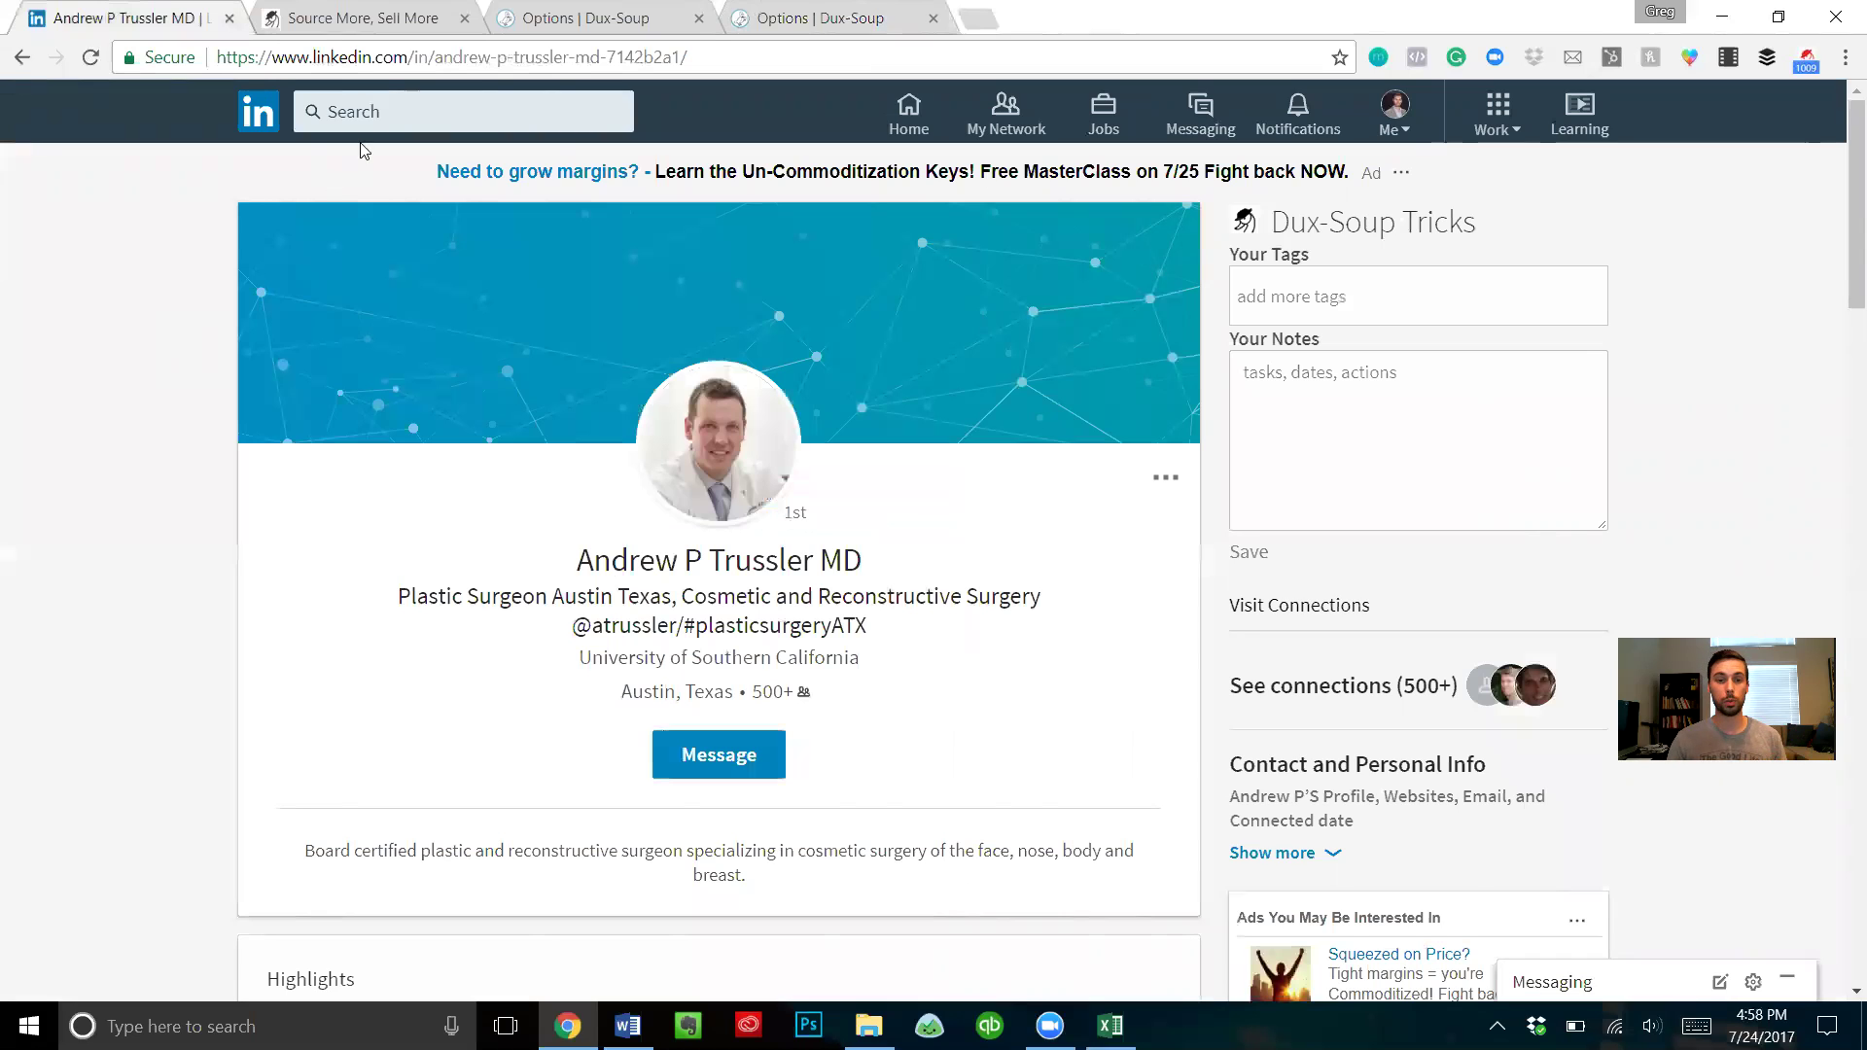
left_click(387, 102)
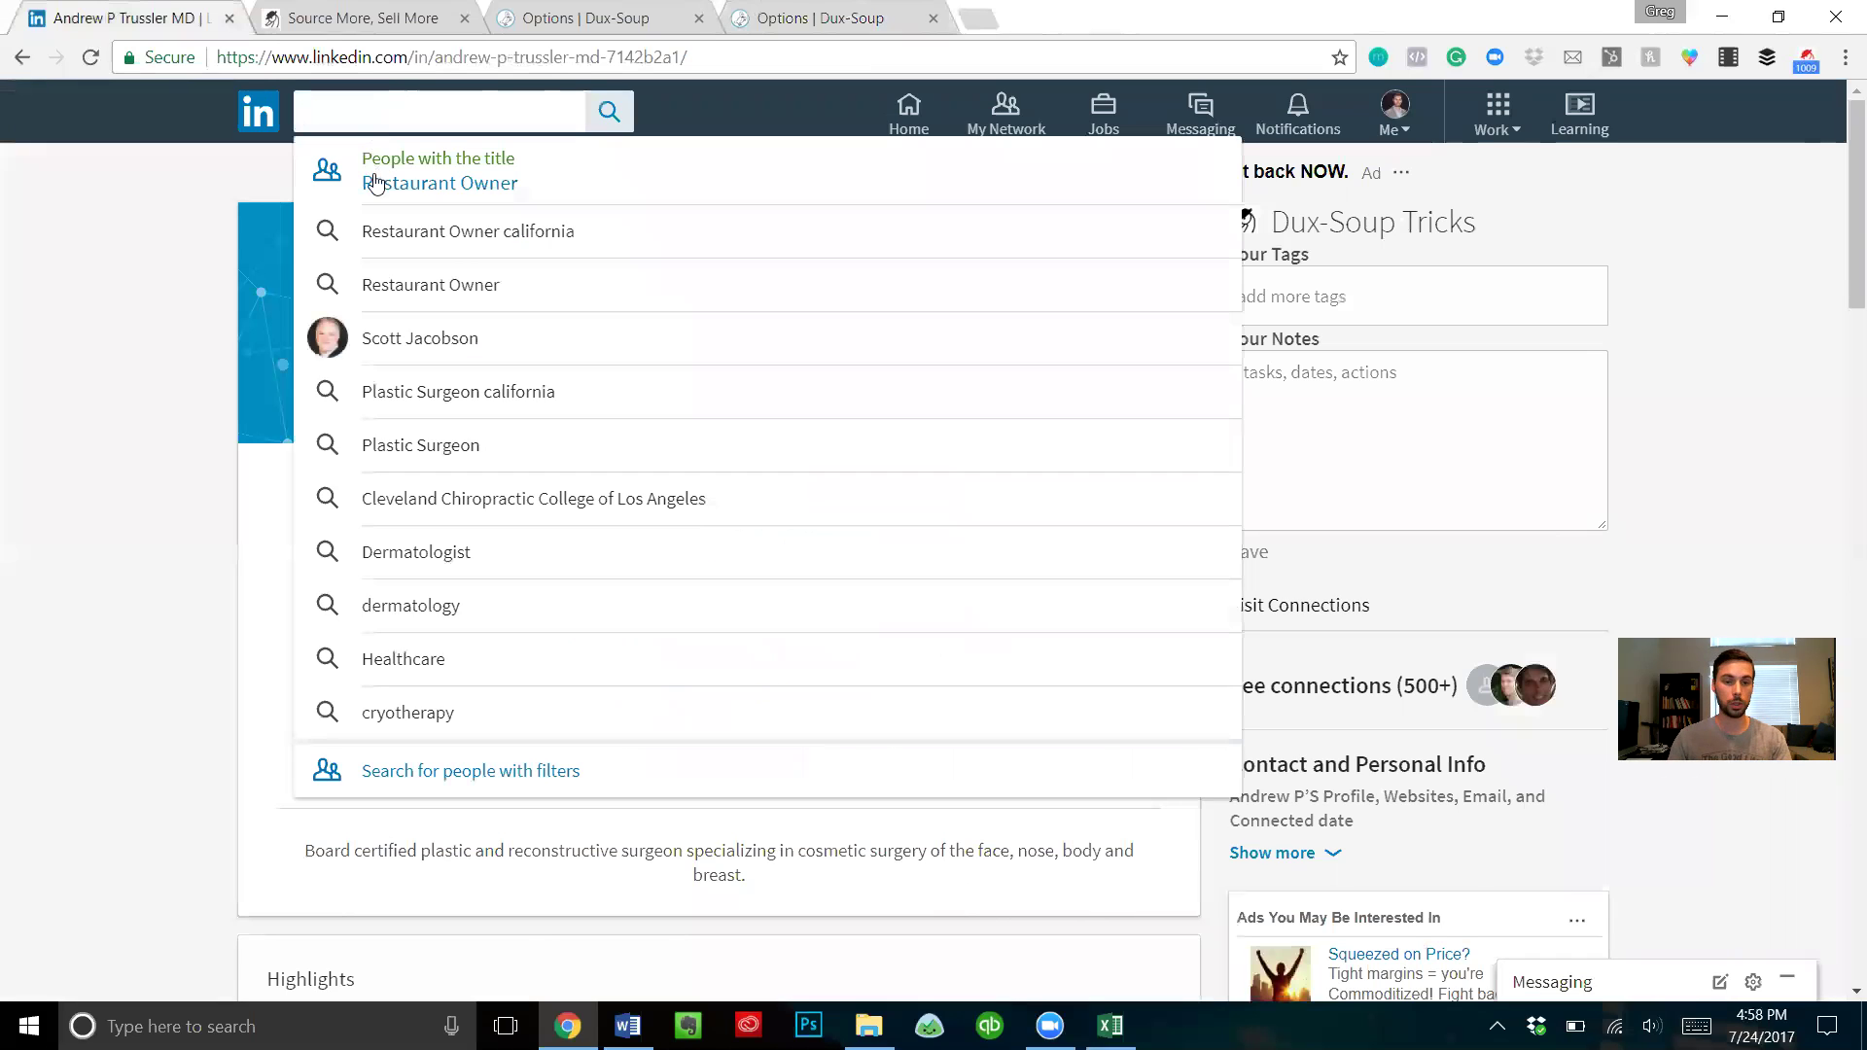
left_click(463, 193)
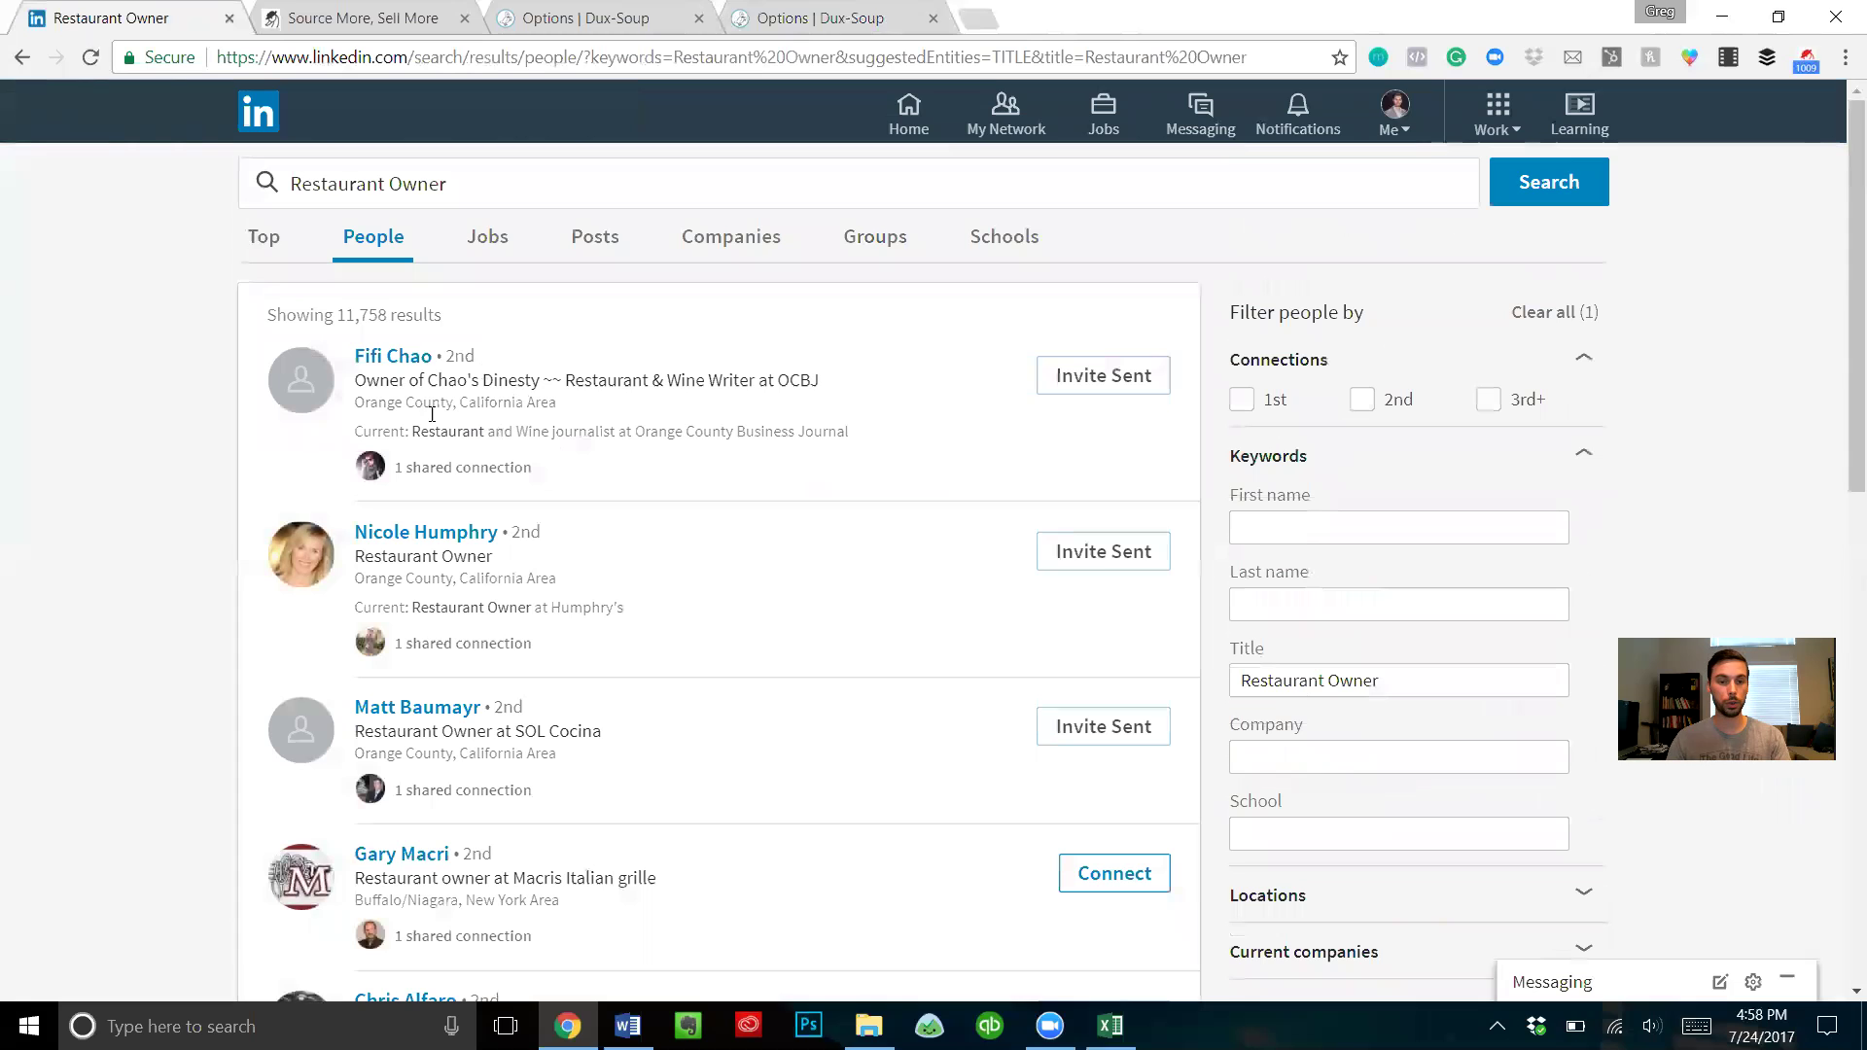
Look through the Restaurant Owner people results with their invitation status, and check the search suggestions for that title.
scroll(708, 392, "down", 3)
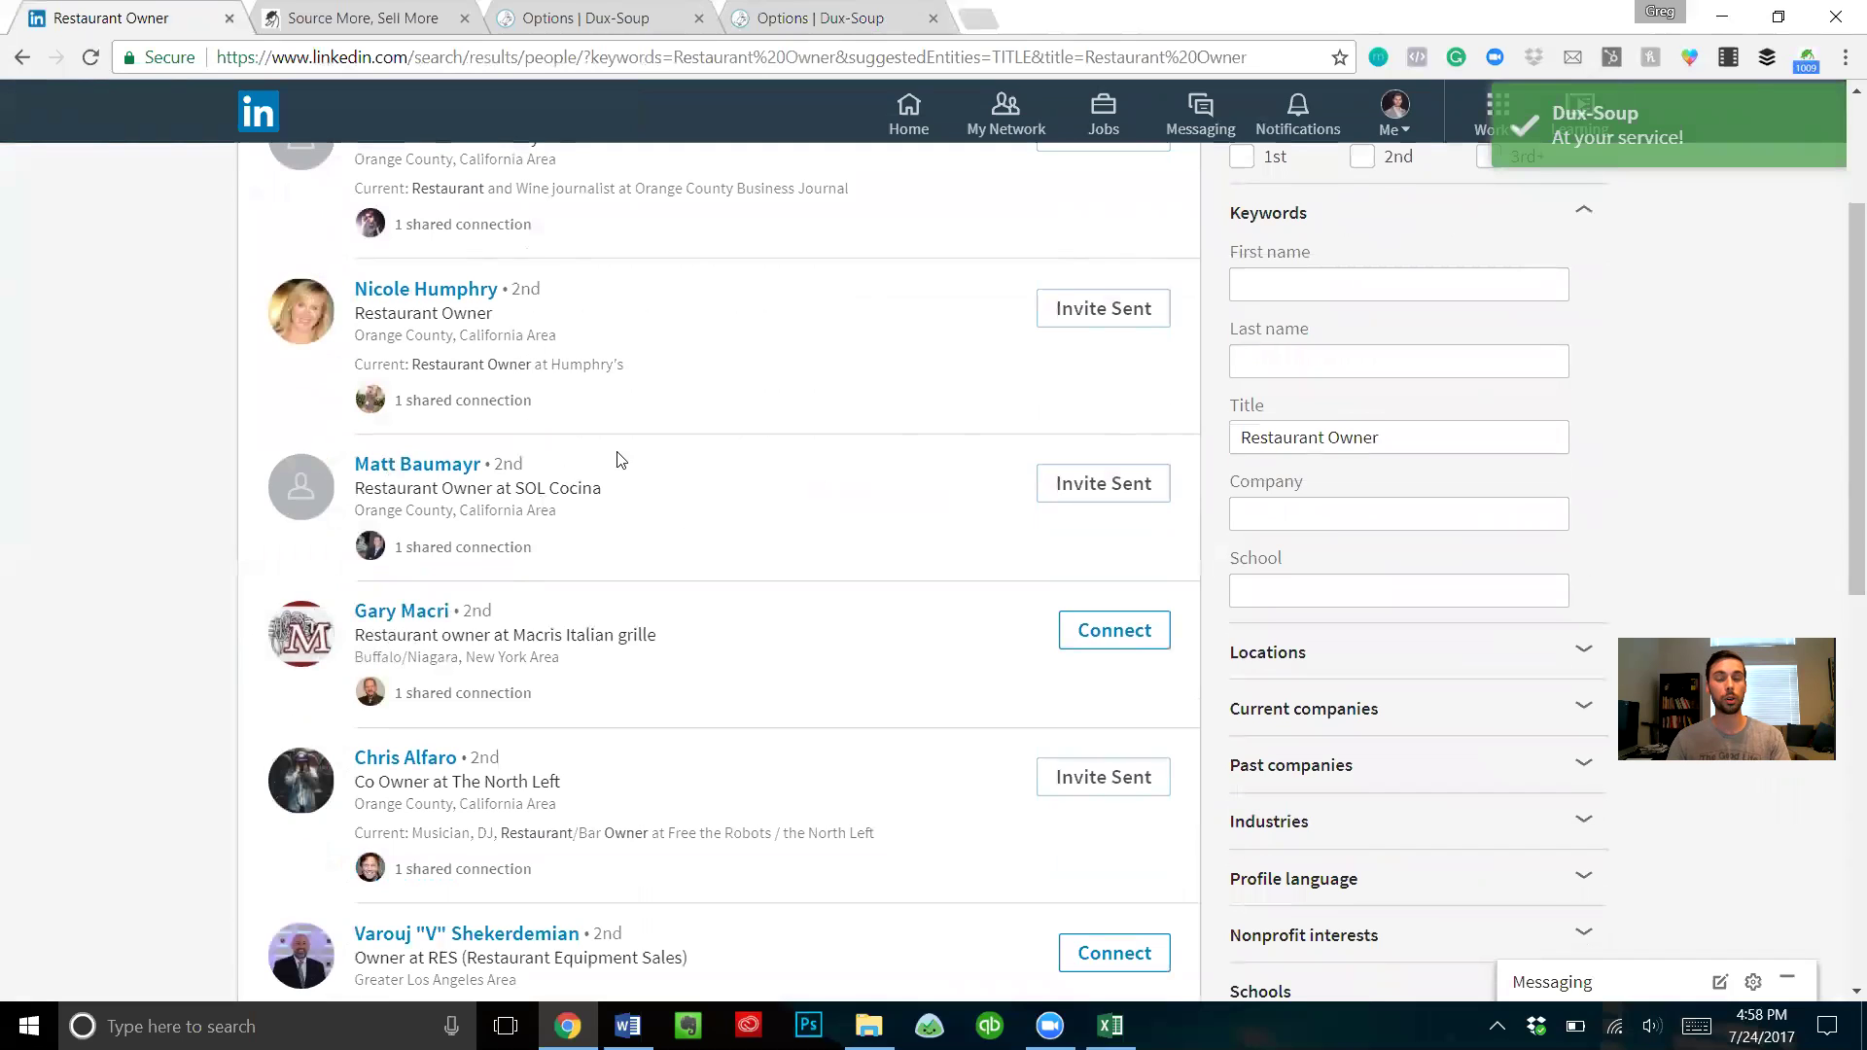
scroll(146, 680, "up", 3)
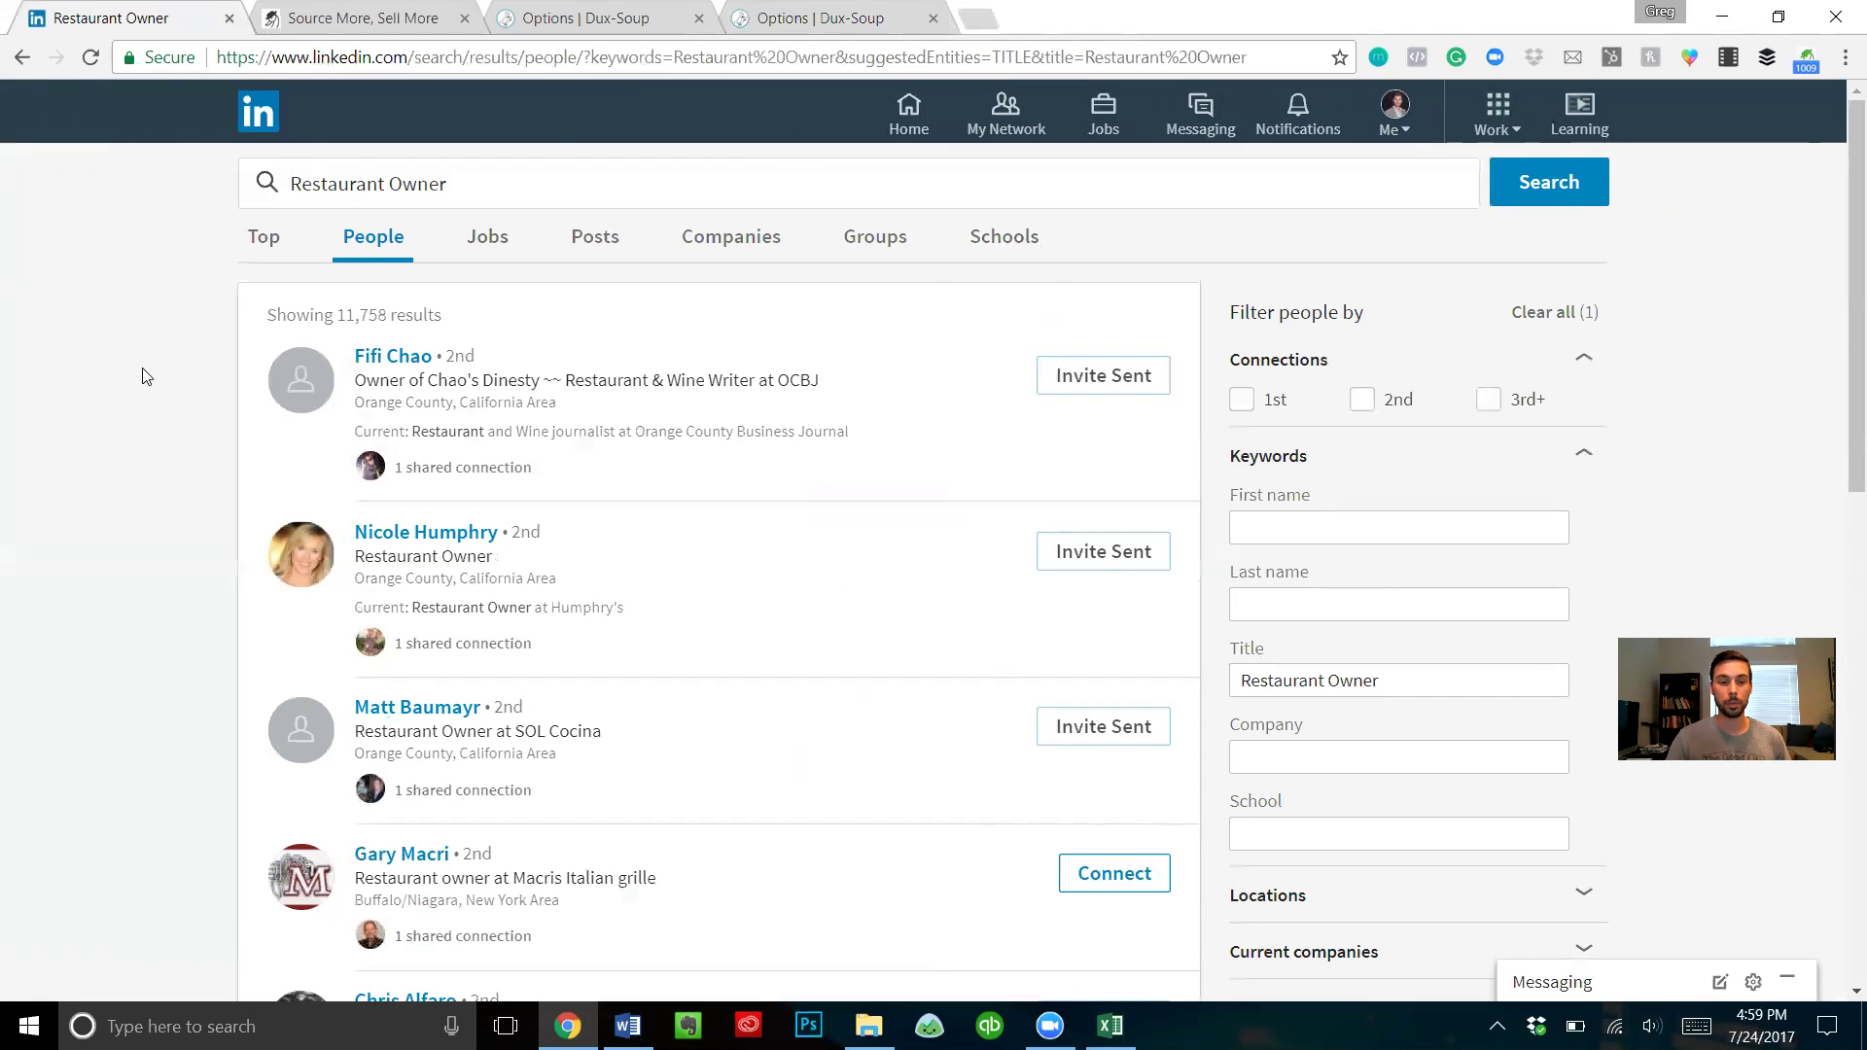
scroll(145, 377, "down", 1)
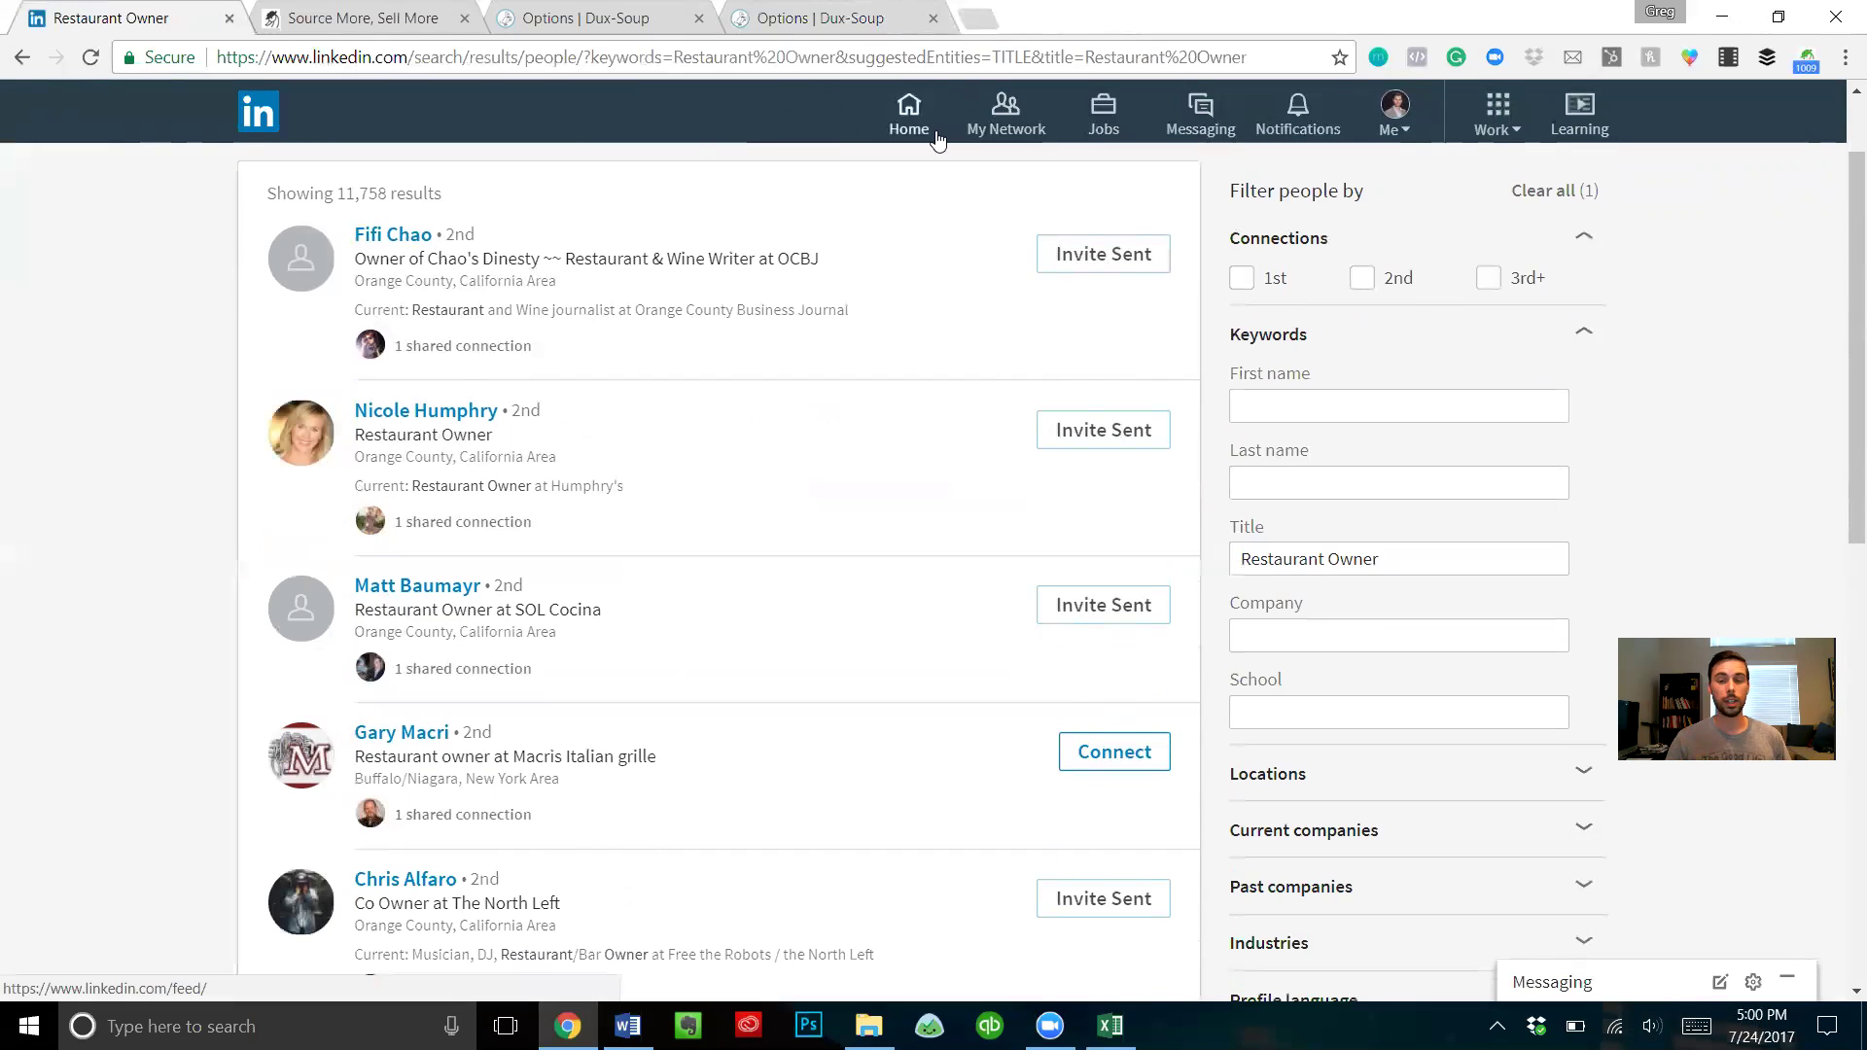
scroll(199, 292, "up", 1)
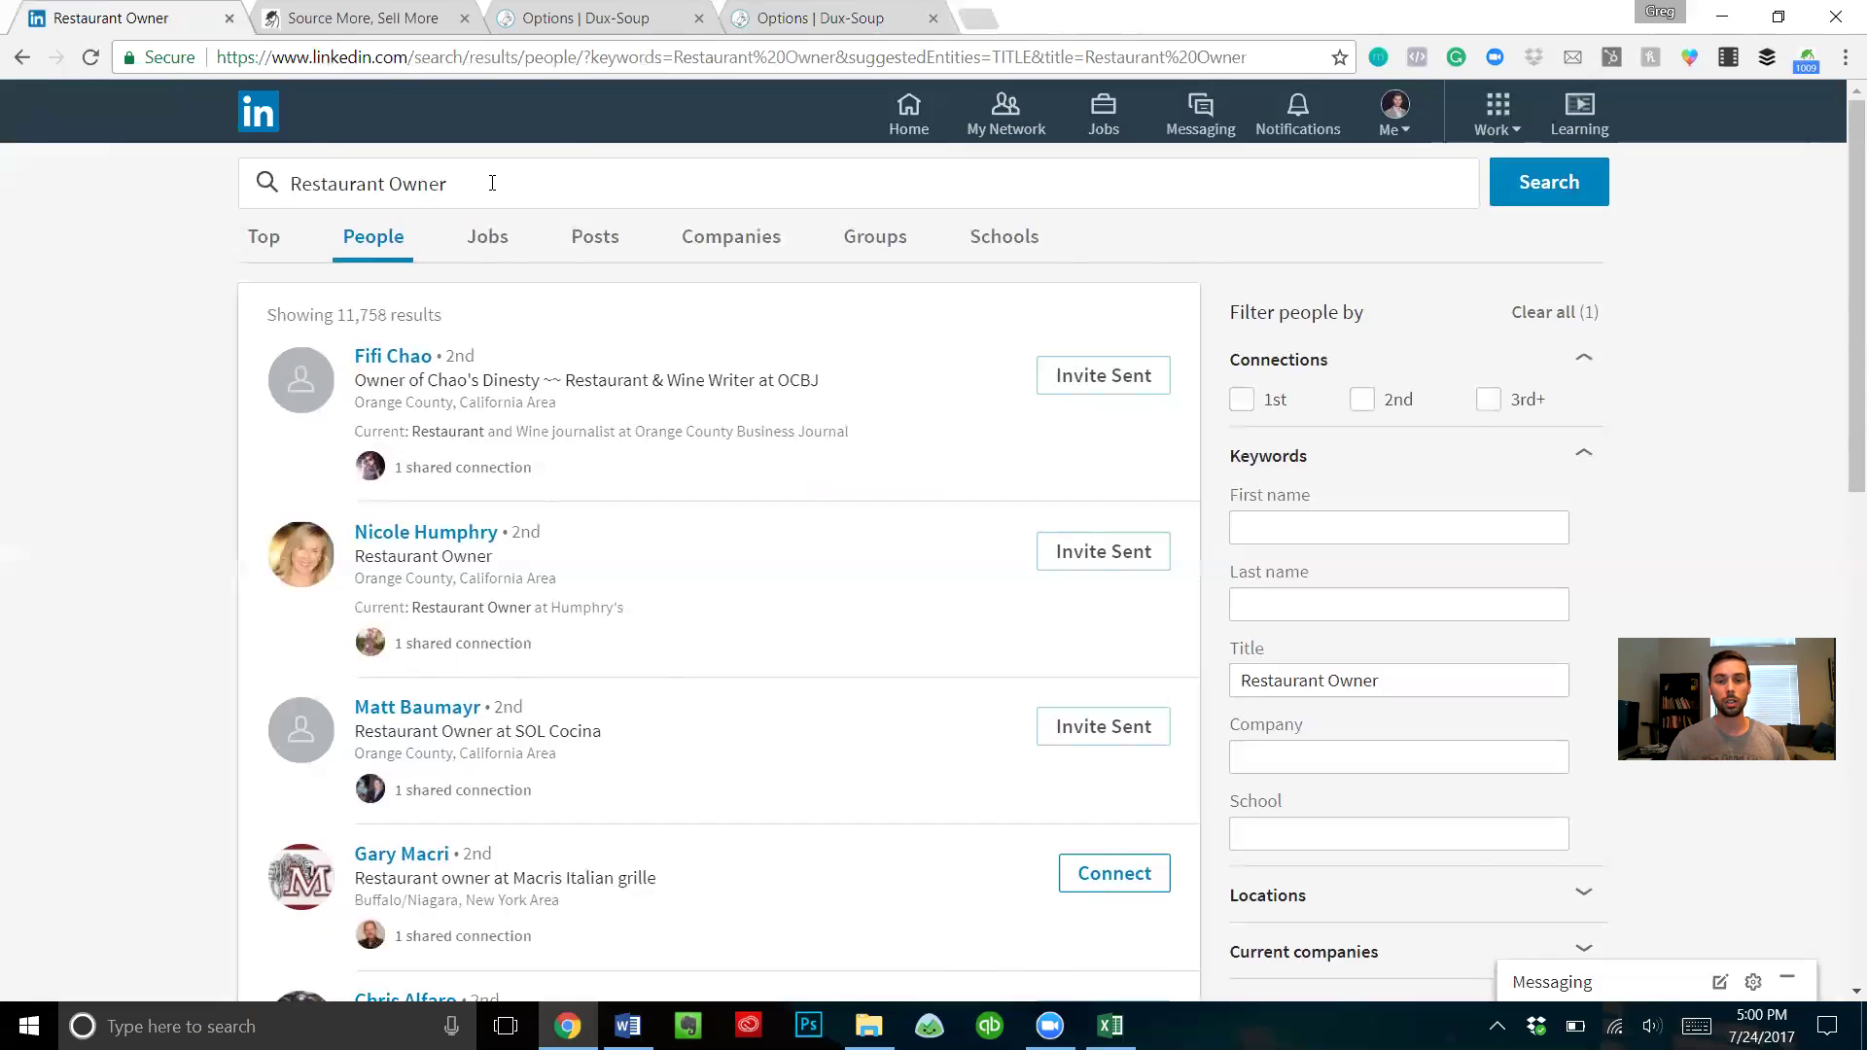
left_click(492, 183)
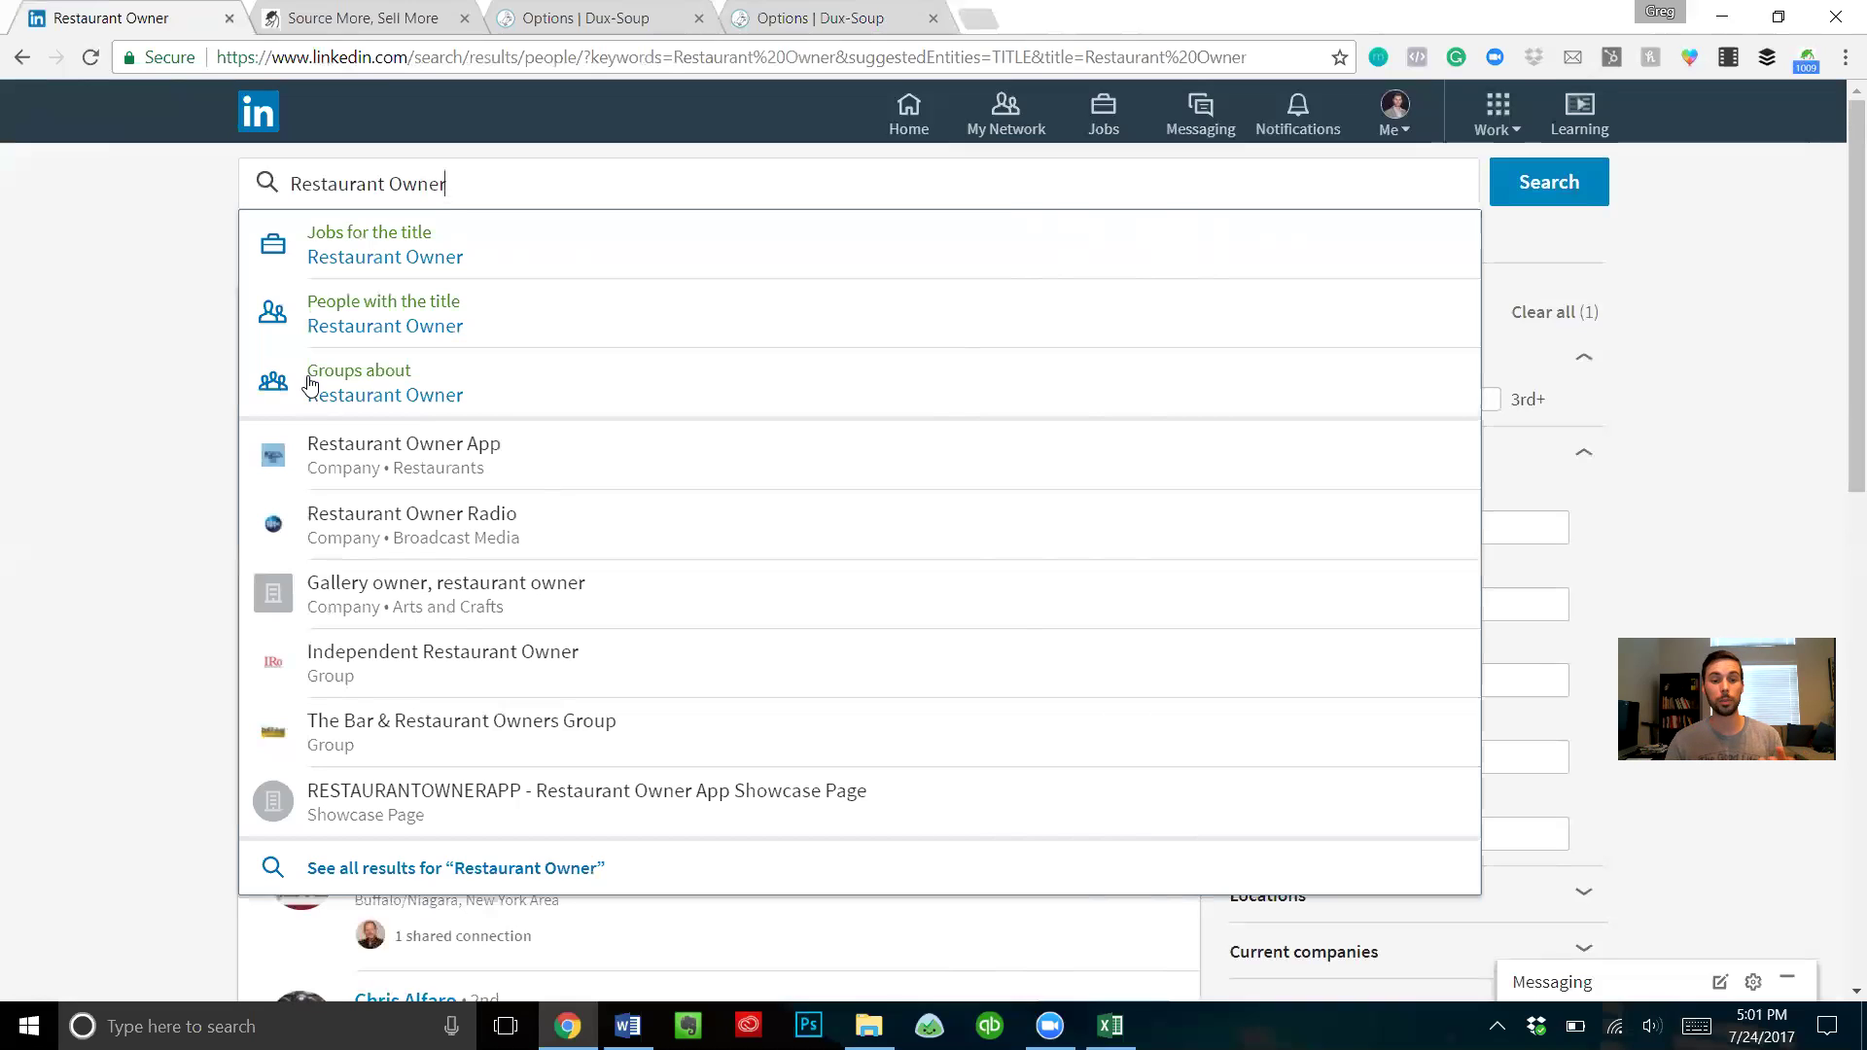
left_click(165, 550)
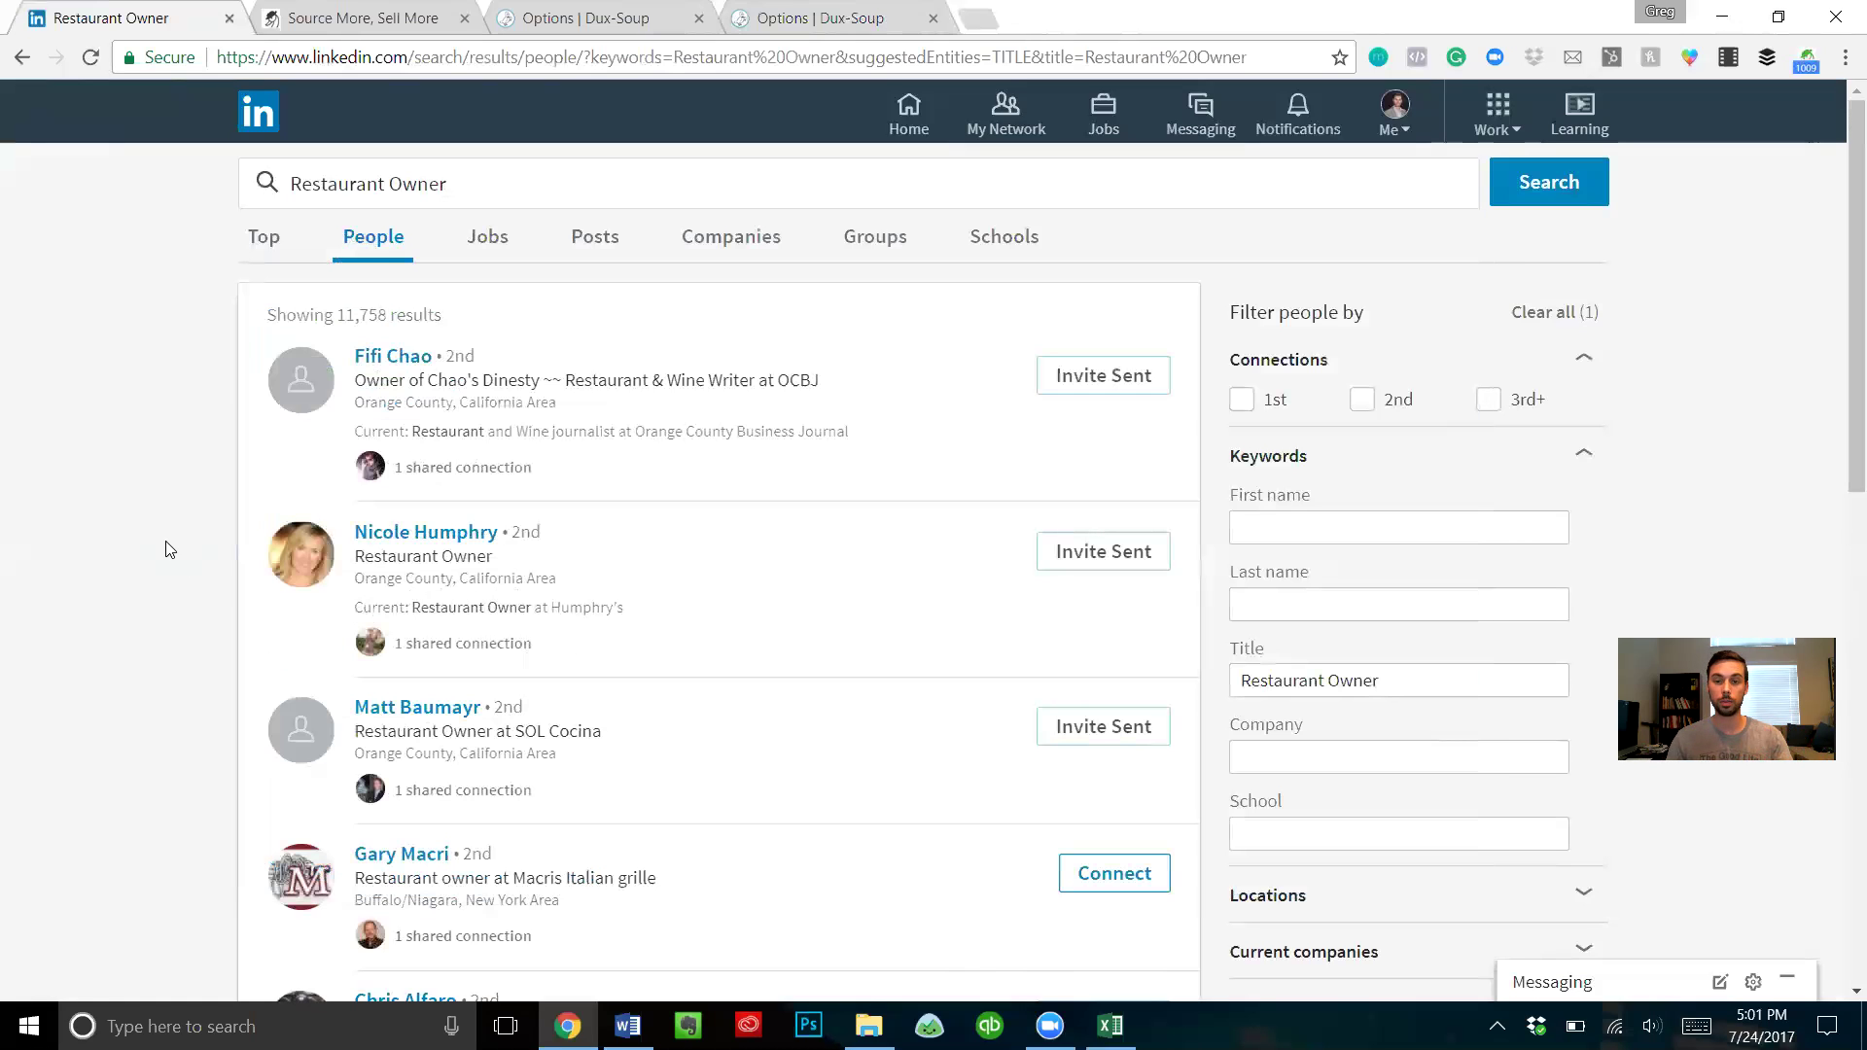